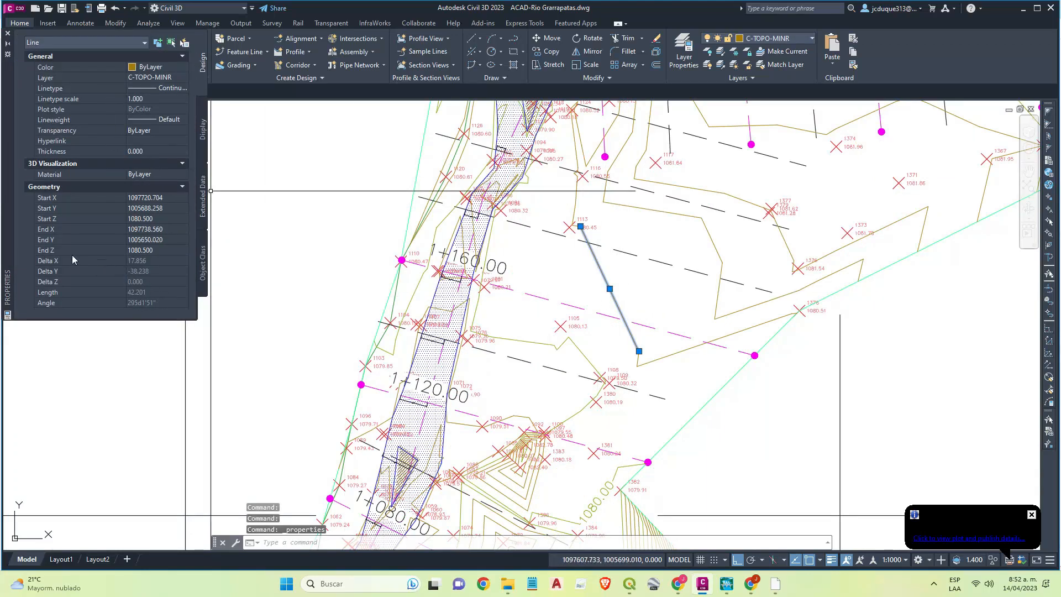
# Close the object properties and select all lines similar to the selected contour segment on layer C-TOPO-MINR.
pyautogui.click(7, 35)
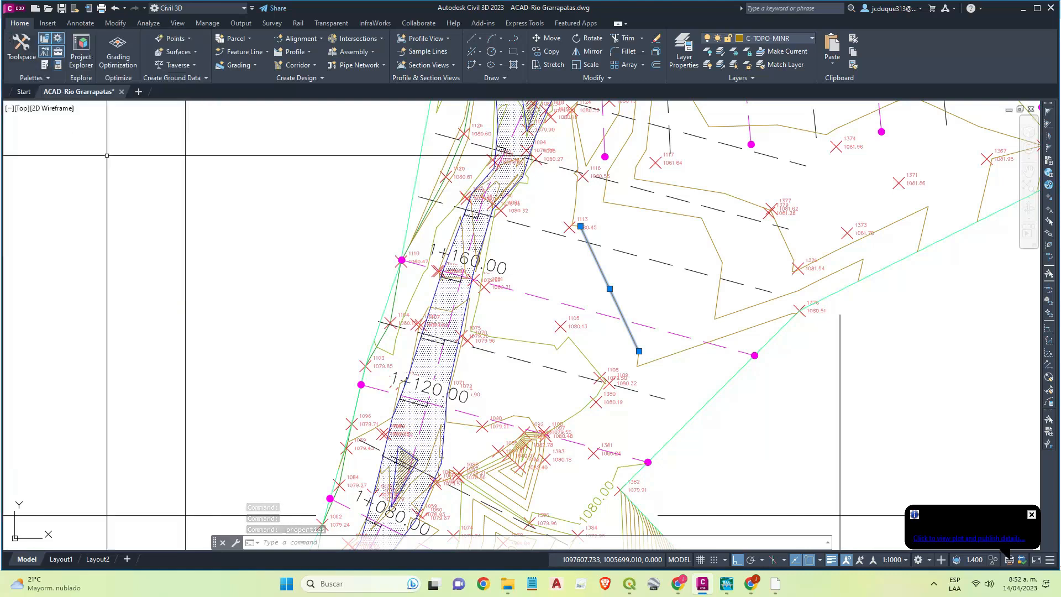
pyautogui.moveTo(565, 272); pyautogui.dragTo(543, 320, button='middle')
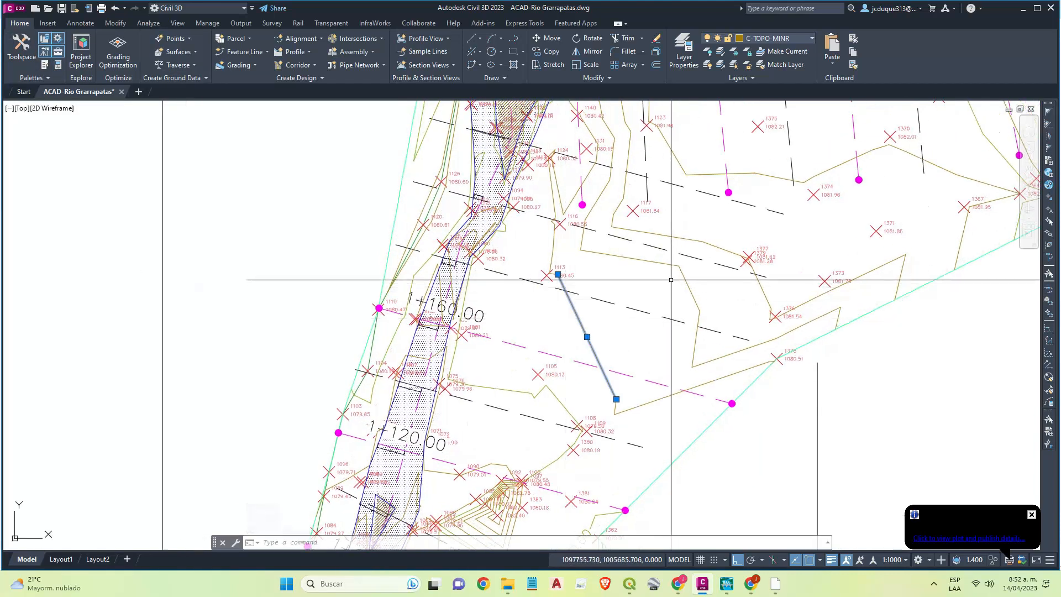
pyautogui.scroll(-2, 663, 280)
pyautogui.moveTo(649, 272); pyautogui.dragTo(649, 273, button='middle')
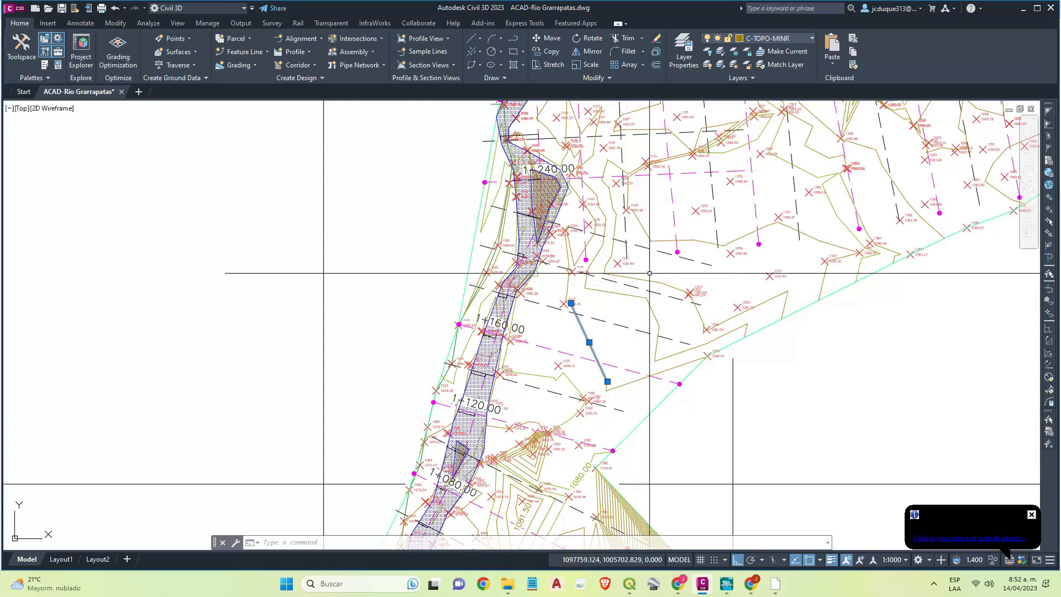
pyautogui.rightClick(649, 273)
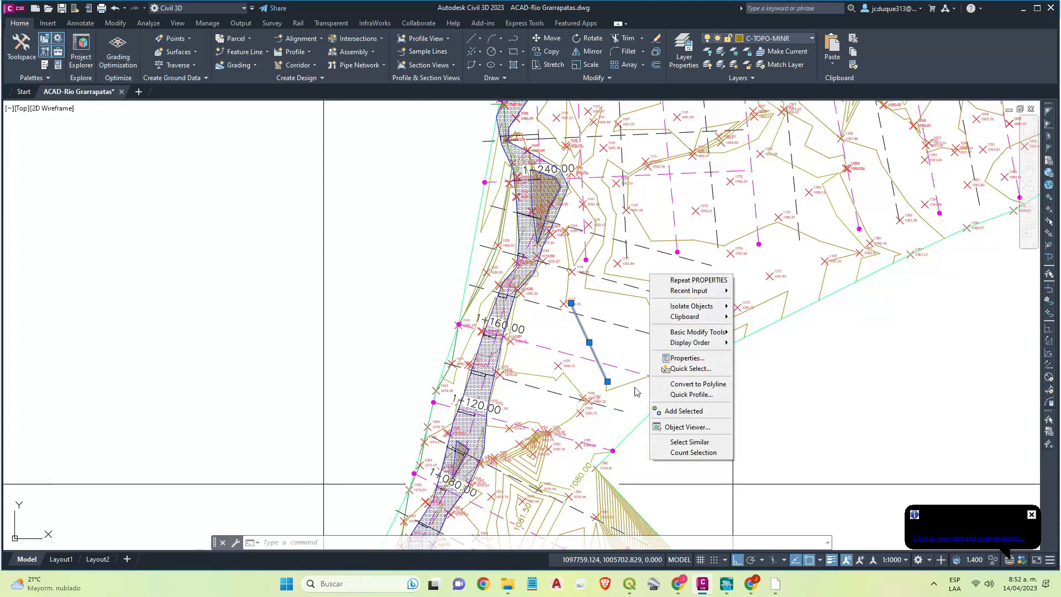
pyautogui.click(691, 442)
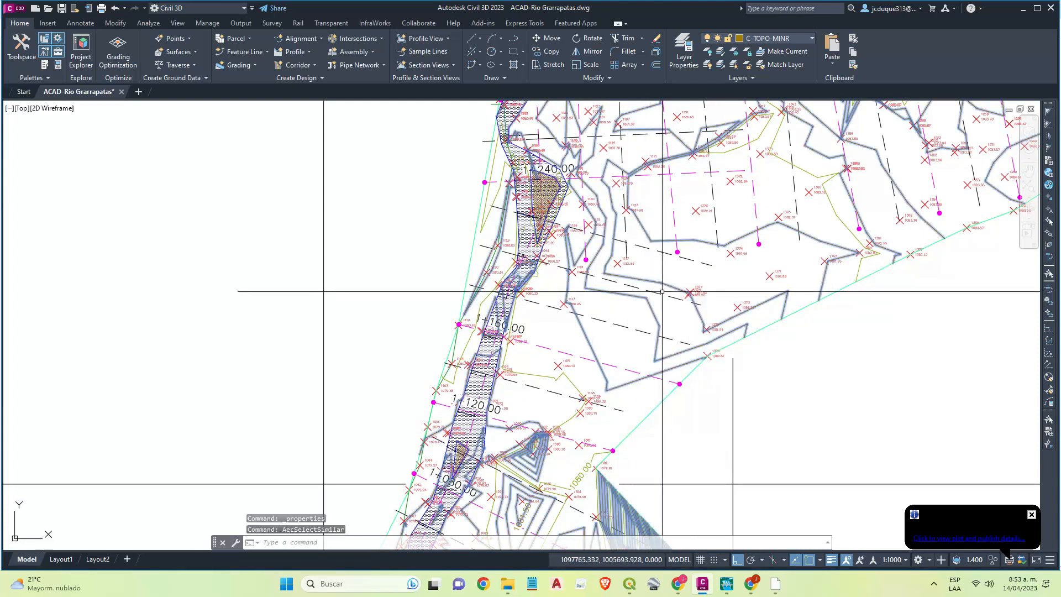
# Extend the selection to the remaining contour lines with Select Similar.
pyautogui.moveTo(732, 185); pyautogui.dragTo(690, 263, button='middle')
pyautogui.scroll(4, 738, 214)
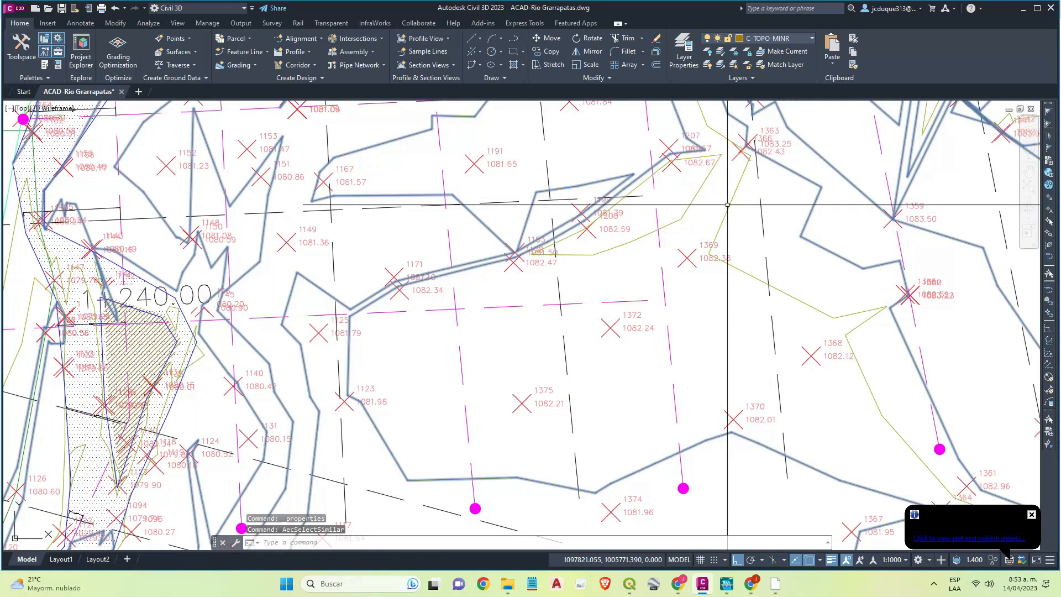
pyautogui.rightClick(727, 203)
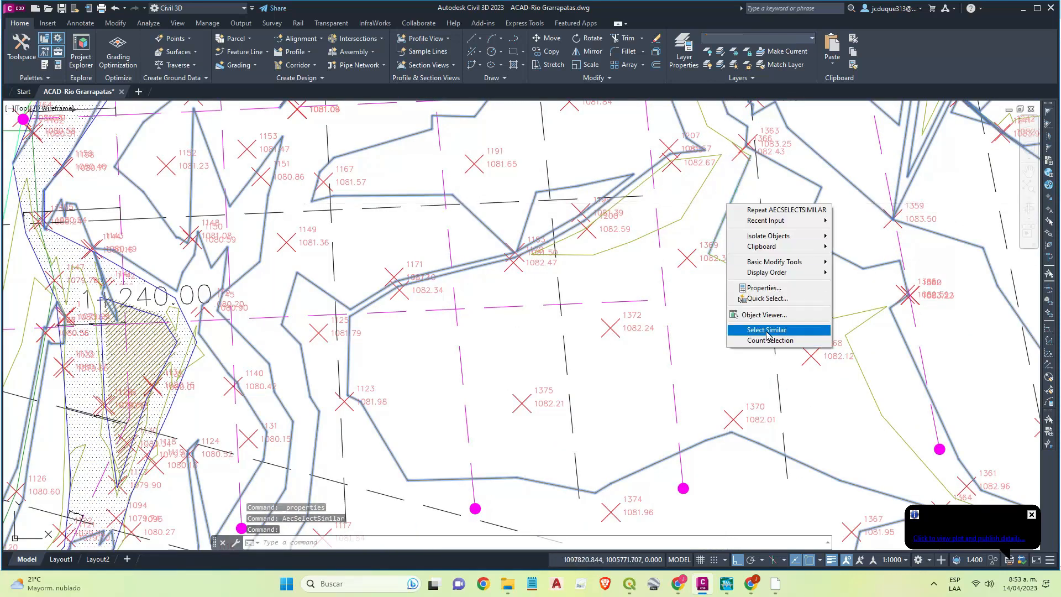
pyautogui.click(766, 330)
pyautogui.scroll(-6, 631, 347)
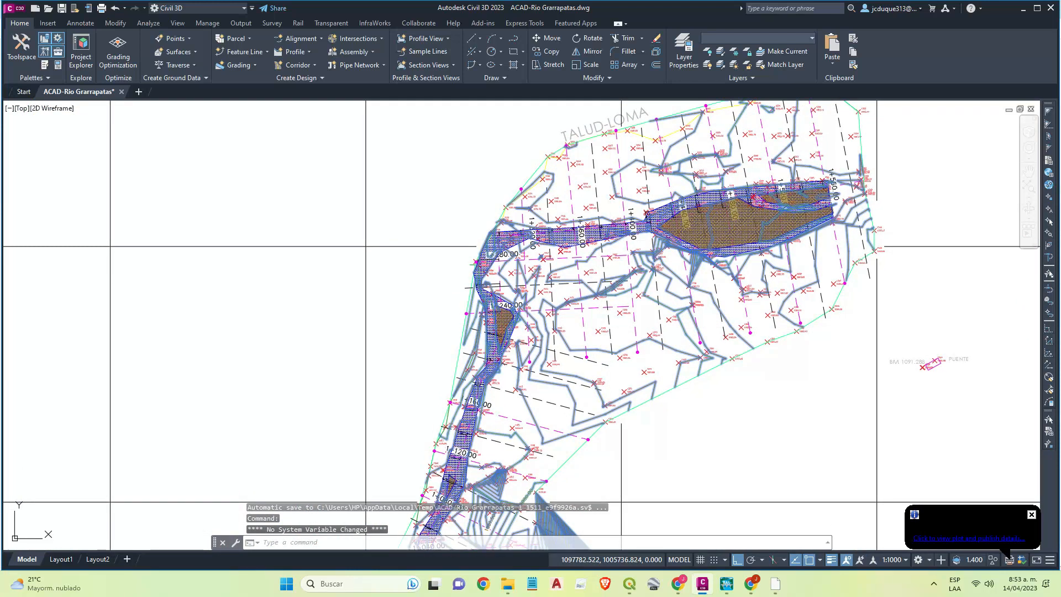
# Copy the selected contour lines and paste them into a new drawing at their original coordinates.
pyautogui.hotkey('ctrl', 'a')
pyautogui.hotkey('ctrl', 'c')
pyautogui.click(138, 92)
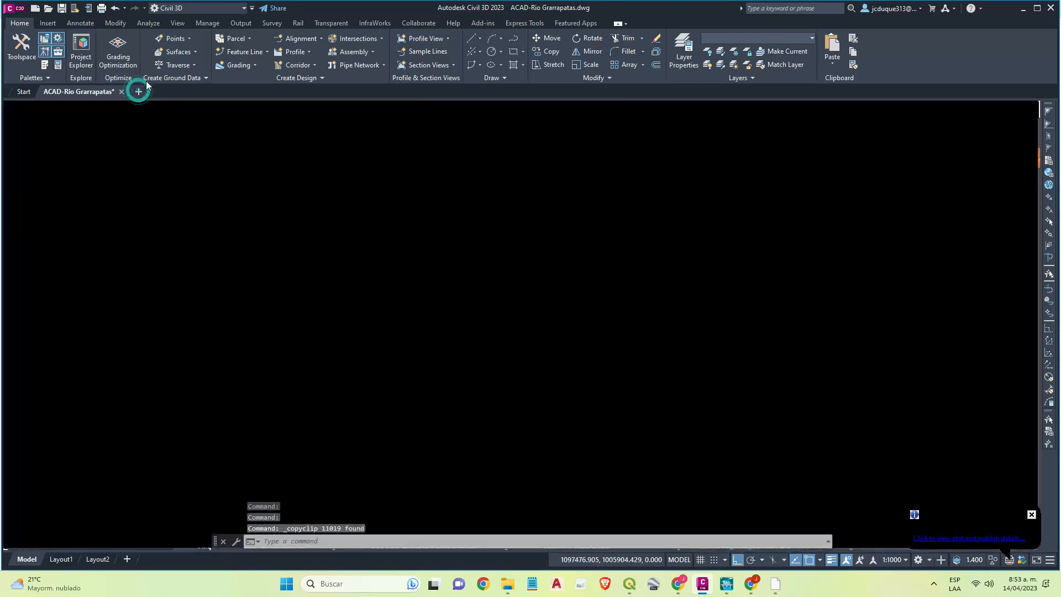
pyautogui.rightClick(348, 266)
pyautogui.moveTo(394, 307)
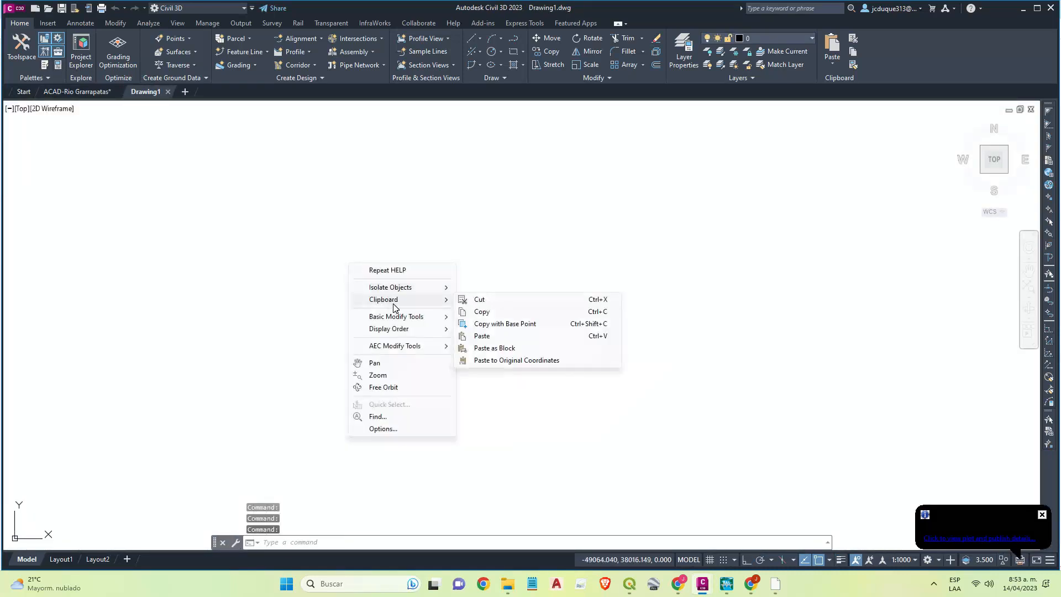
pyautogui.click(515, 362)
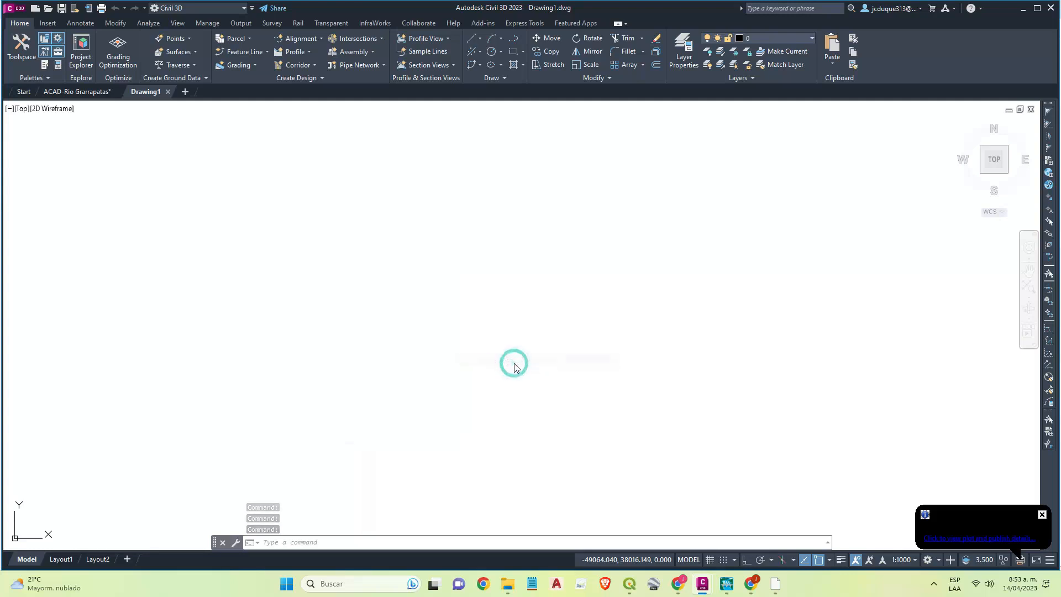
pyautogui.middleClick(545, 358)
pyautogui.middleClick(544, 357)
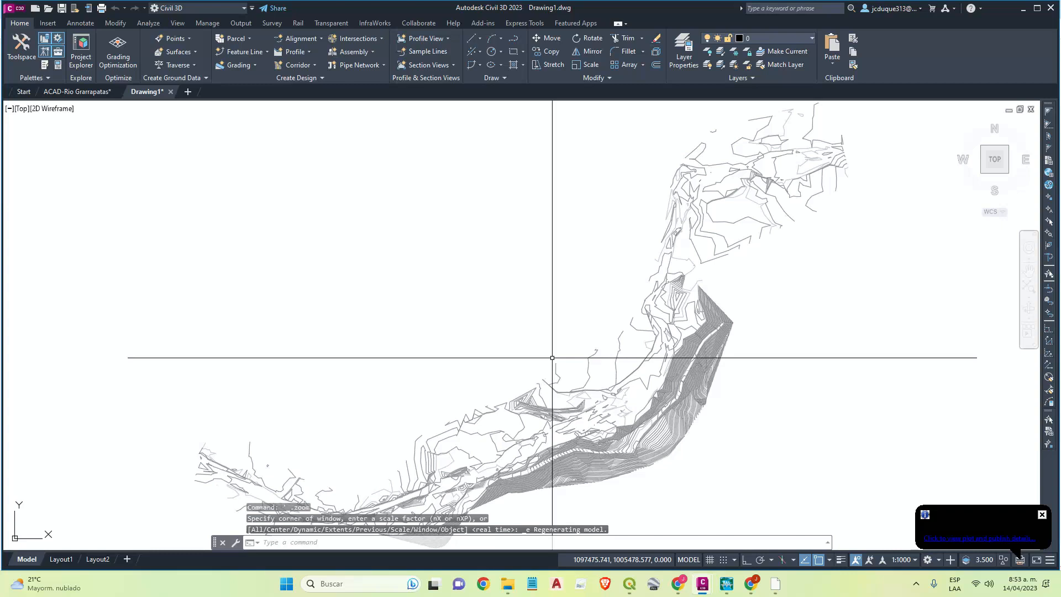
pyautogui.moveTo(642, 365); pyautogui.dragTo(621, 337, button='middle')
pyautogui.moveTo(699, 369)
pyautogui.mouseDown(button='middle')
pyautogui.moveTo(696, 397)
pyautogui.moveTo(637, 397)
pyautogui.mouseUp(button='middle')
pyautogui.scroll(-2, 624, 367)
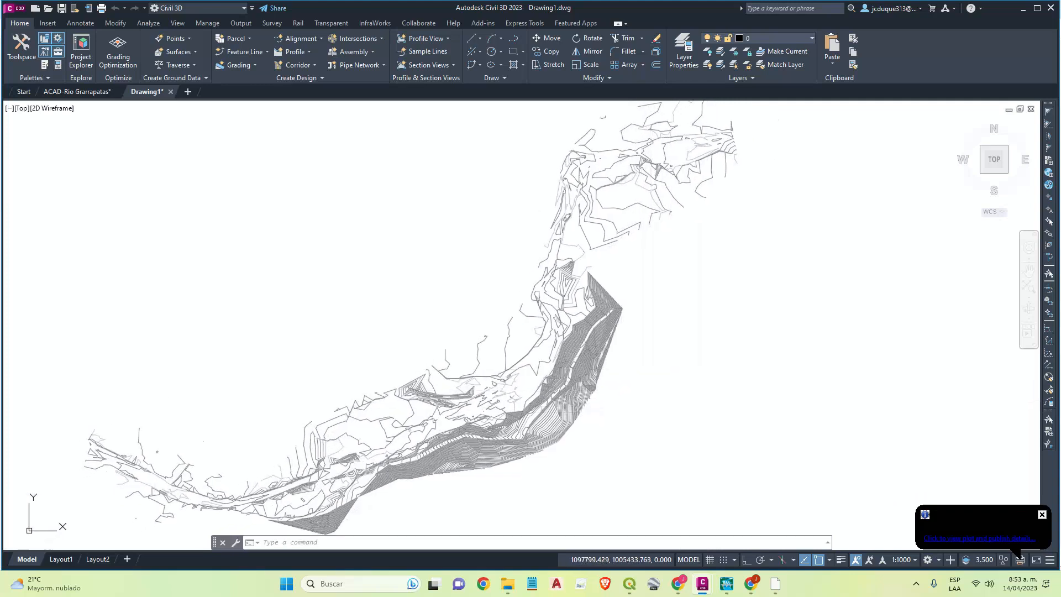
pyautogui.write('unir')
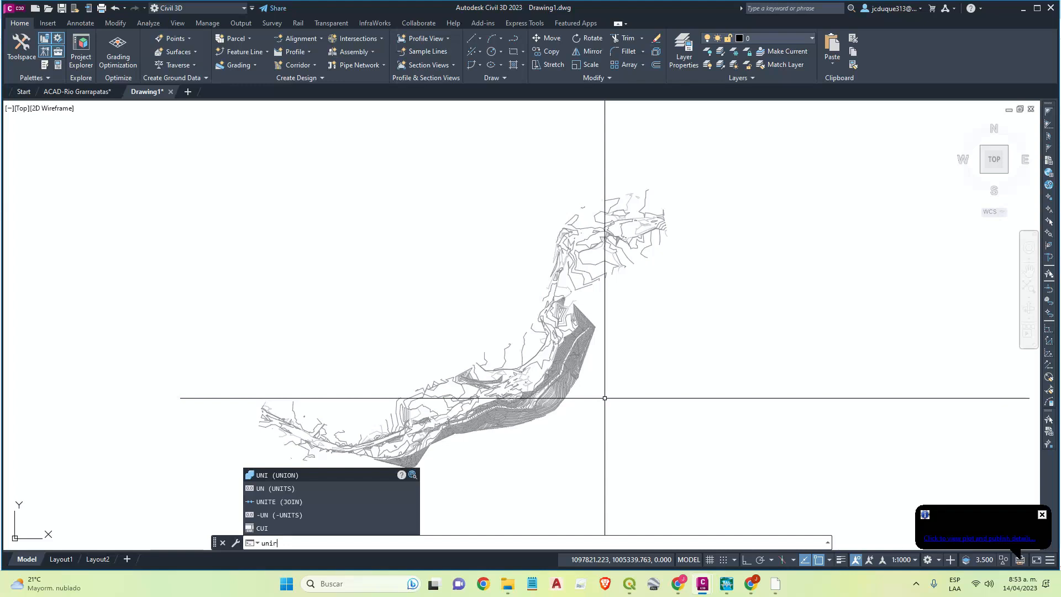
pyautogui.press('Return')
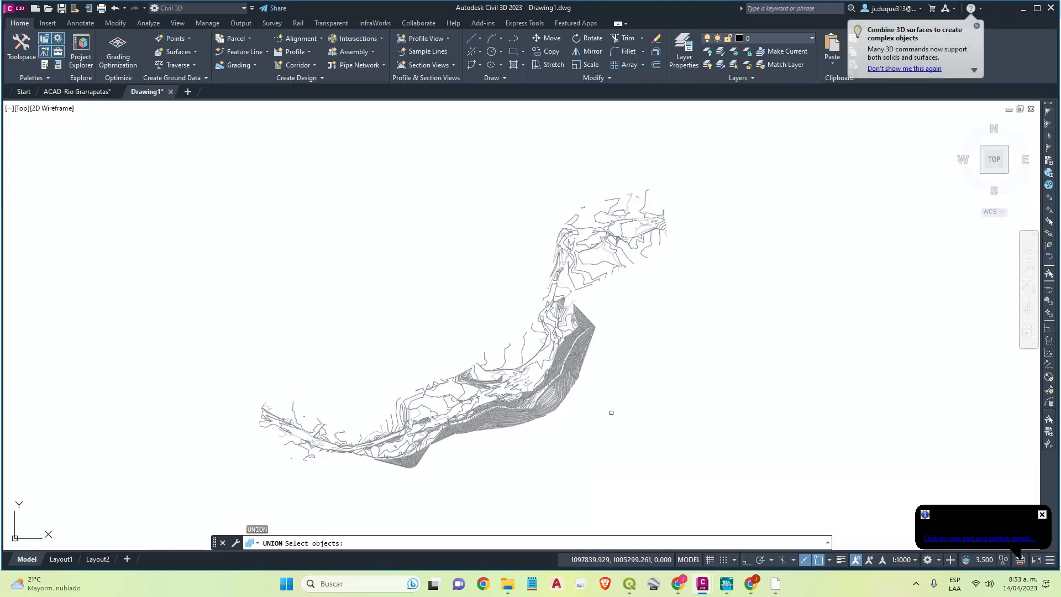
pyautogui.press('Escape')
# Join all the pasted contour lines into continuous polylines with the JOIN command.
pyautogui.write('join')
pyautogui.press('Return')
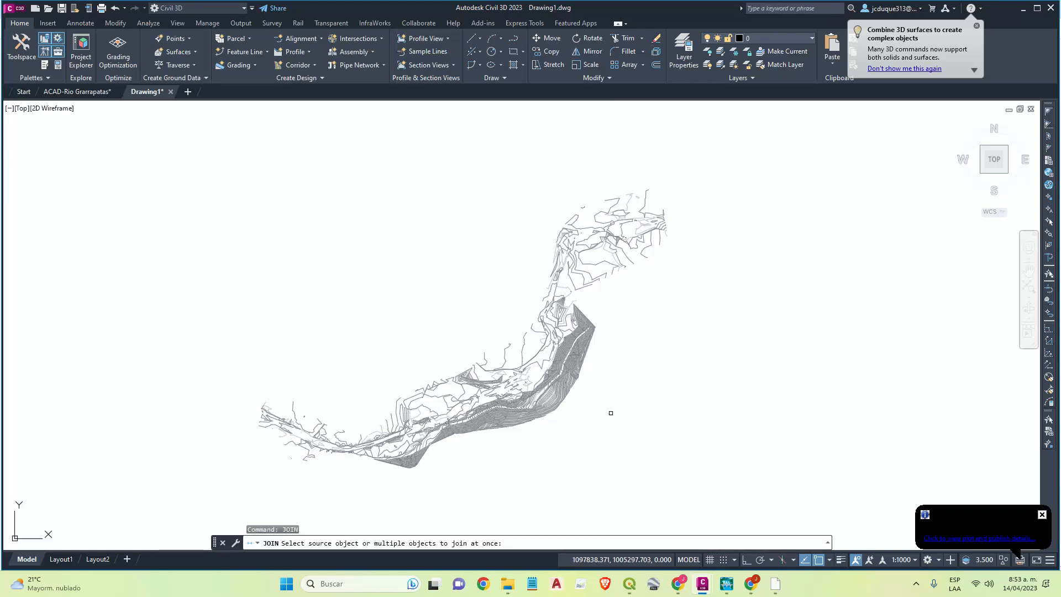
pyautogui.moveTo(675, 447); pyautogui.dragTo(644, 411, button='middle')
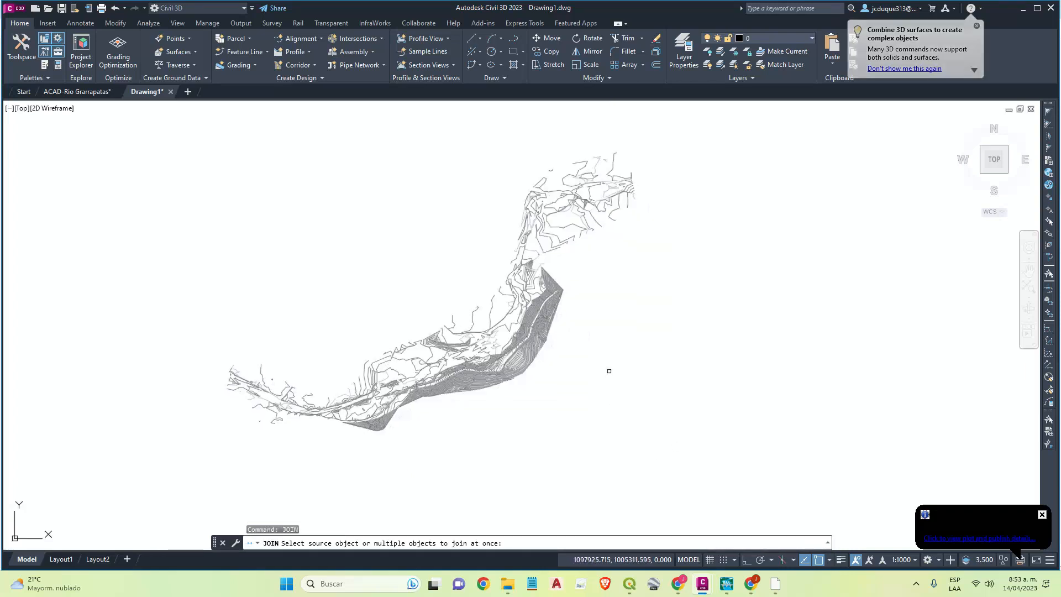
pyautogui.moveTo(608, 372); pyautogui.dragTo(639, 372, button='middle')
pyautogui.click(824, 484)
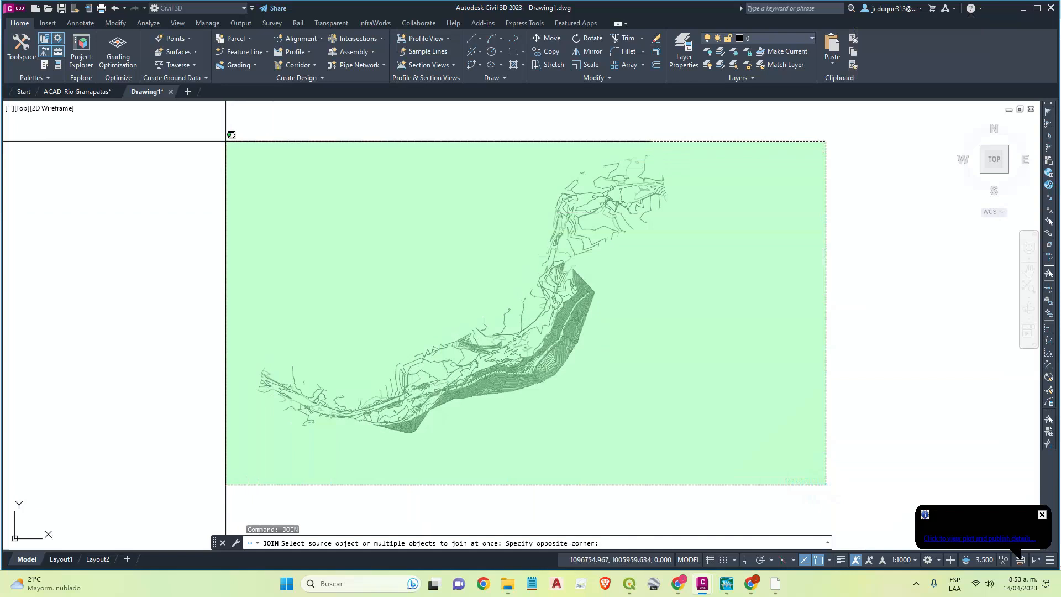
pyautogui.click(225, 137)
pyautogui.press('Return')
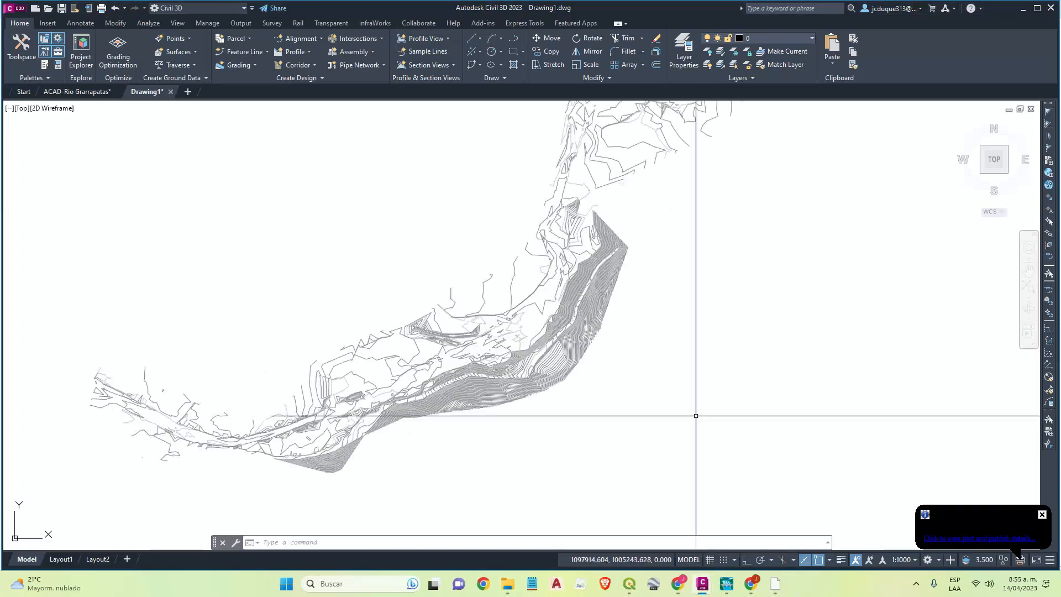
# Select one contour on the slope to check how far its joined polyline extends, and clear the selection.
pyautogui.scroll(5, 509, 357)
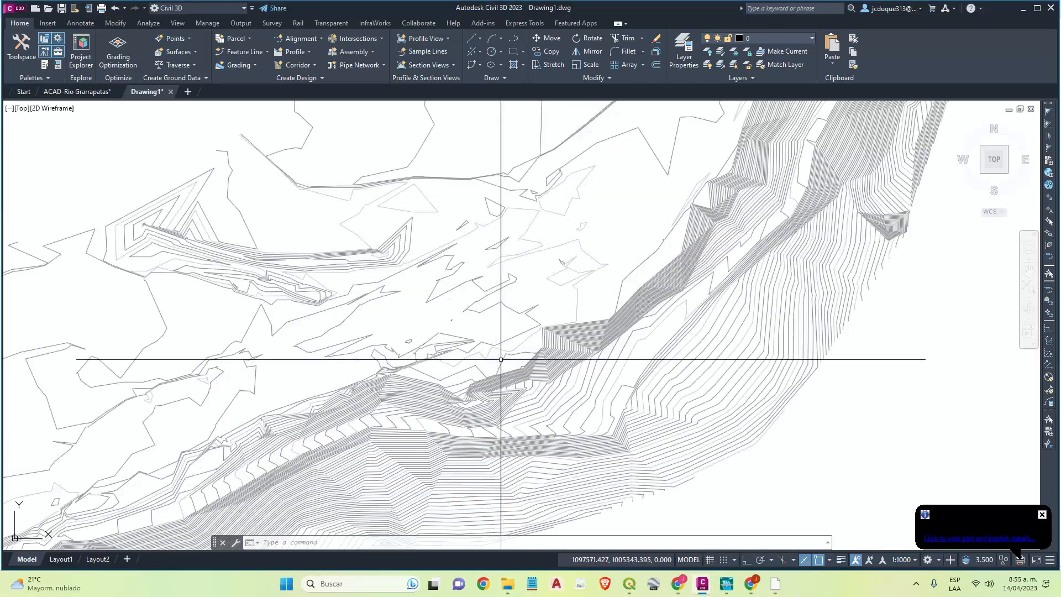
pyautogui.click(509, 361)
pyautogui.scroll(-6, 530, 351)
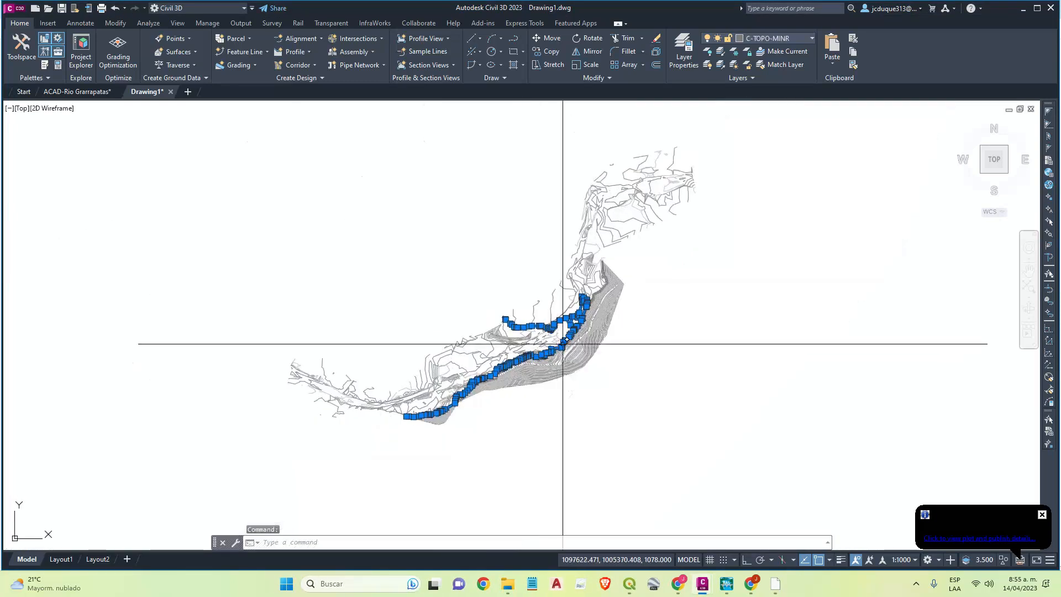
pyautogui.scroll(3, 526, 322)
pyautogui.press('Escape')
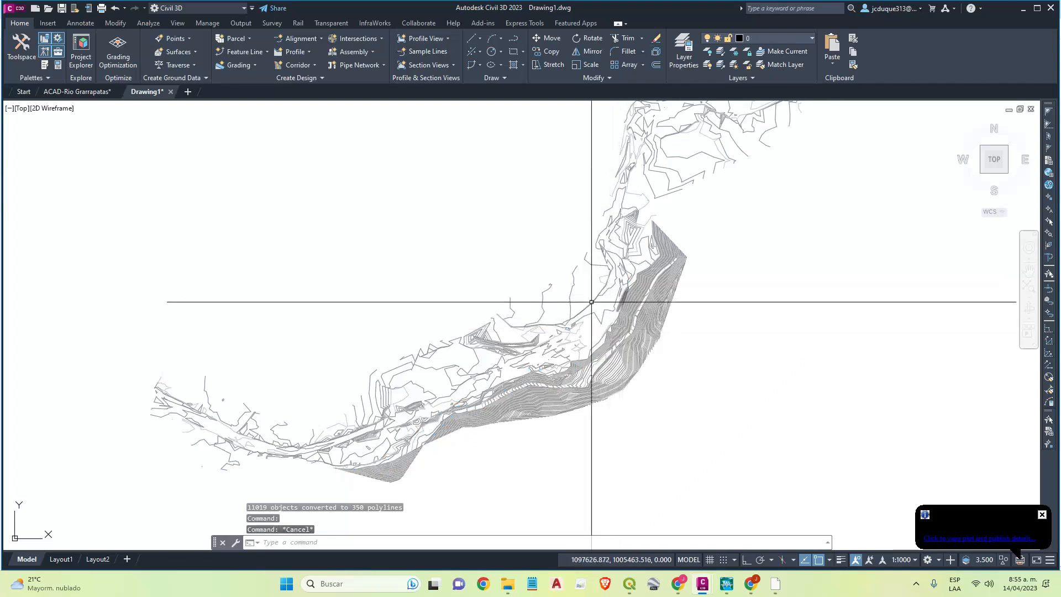
pyautogui.moveTo(591, 301); pyautogui.dragTo(523, 327, button='middle')
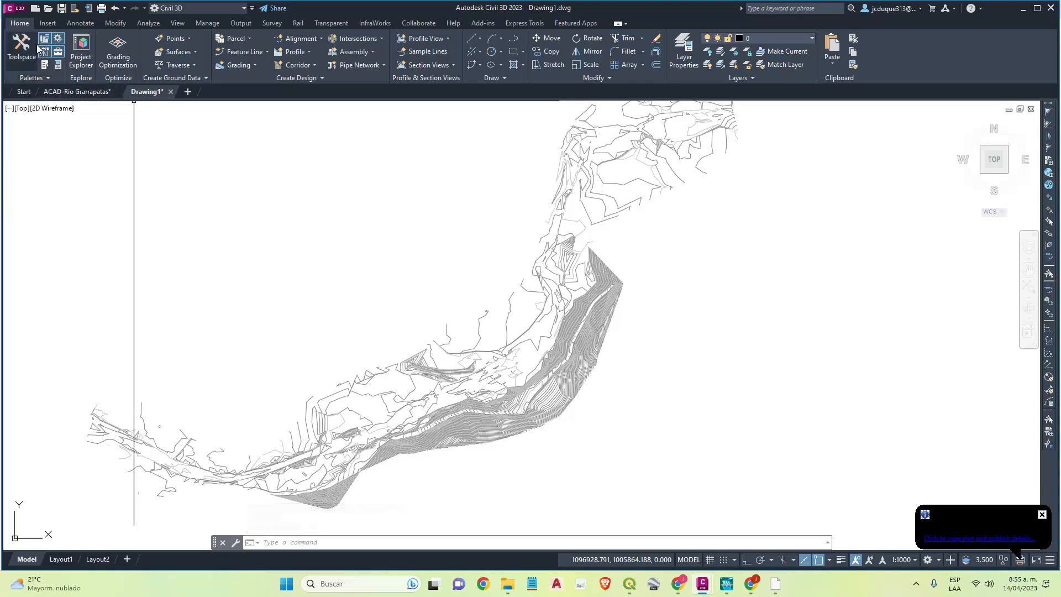
# Create a TIN surface named GARRAPATAS.
pyautogui.click(178, 53)
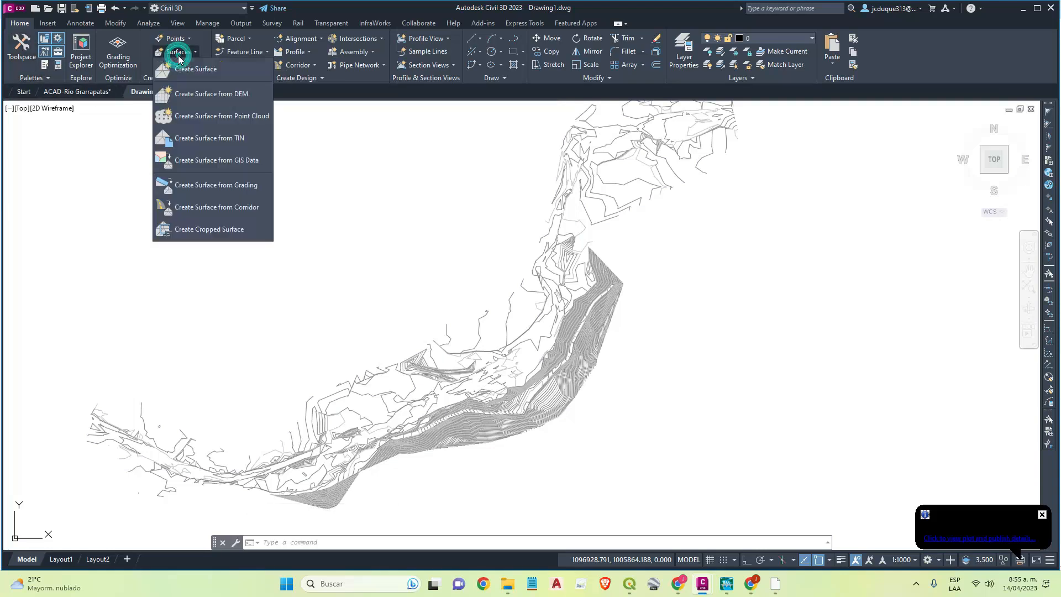
pyautogui.click(203, 76)
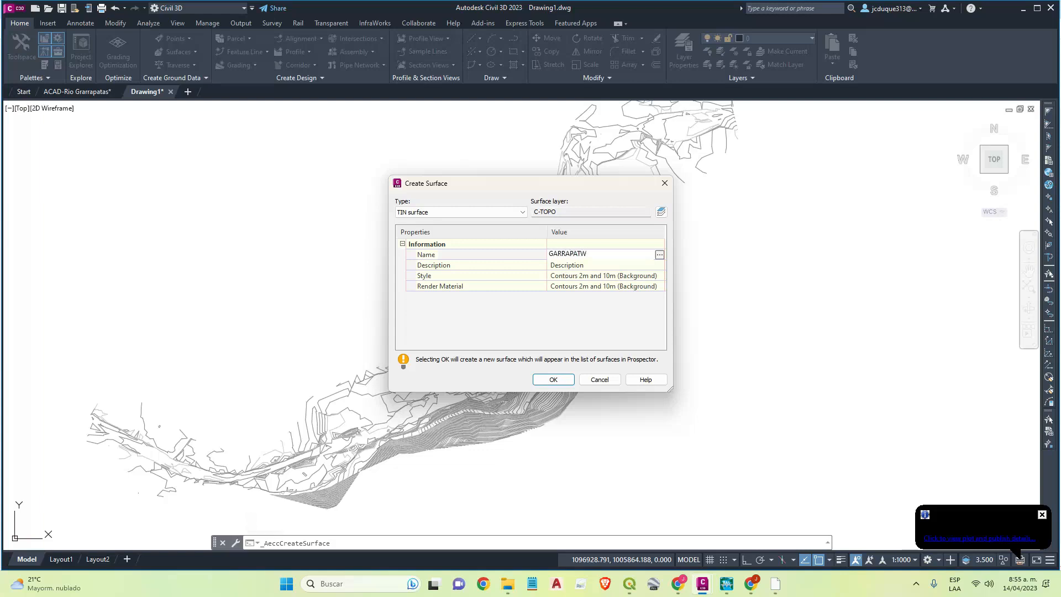
pyautogui.click(551, 380)
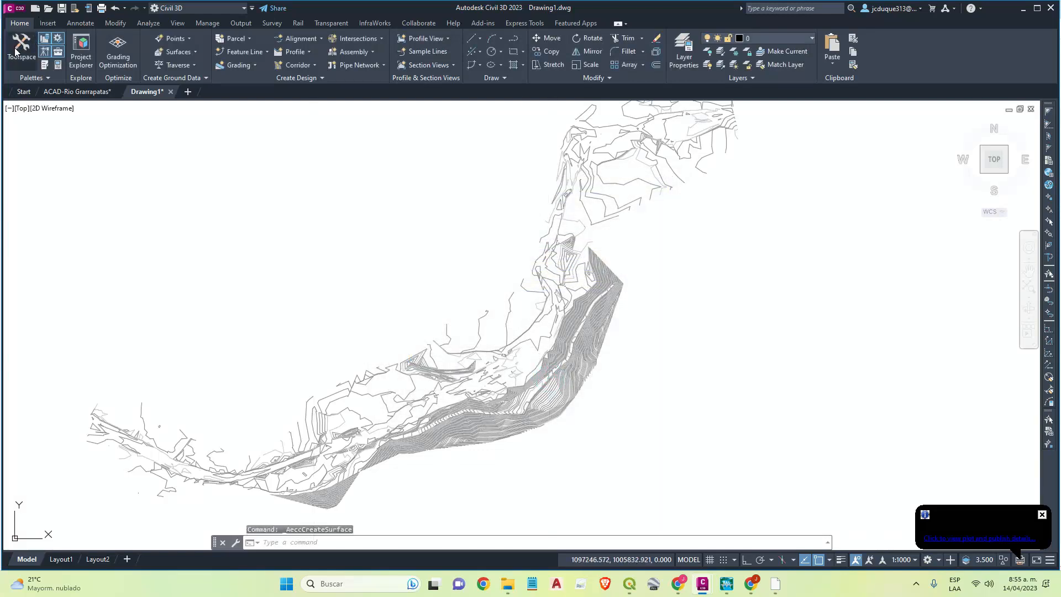
# Start adding contour data to the GARRAPATAS surface definition, with the description CURVAS.
pyautogui.click(16, 52)
pyautogui.click(21, 183)
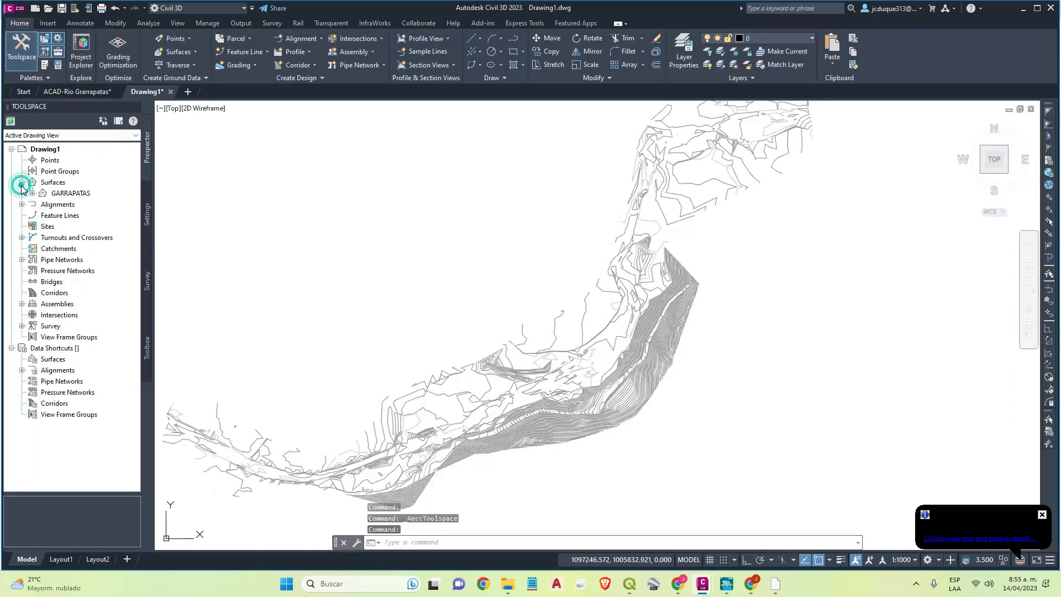
pyautogui.click(32, 193)
pyautogui.click(44, 227)
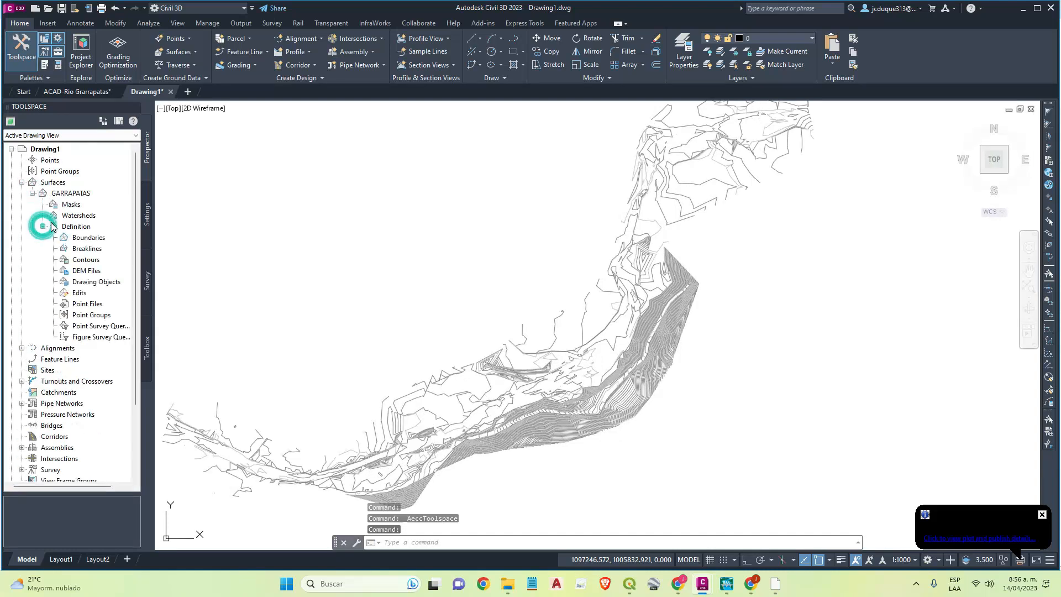
pyautogui.click(85, 260)
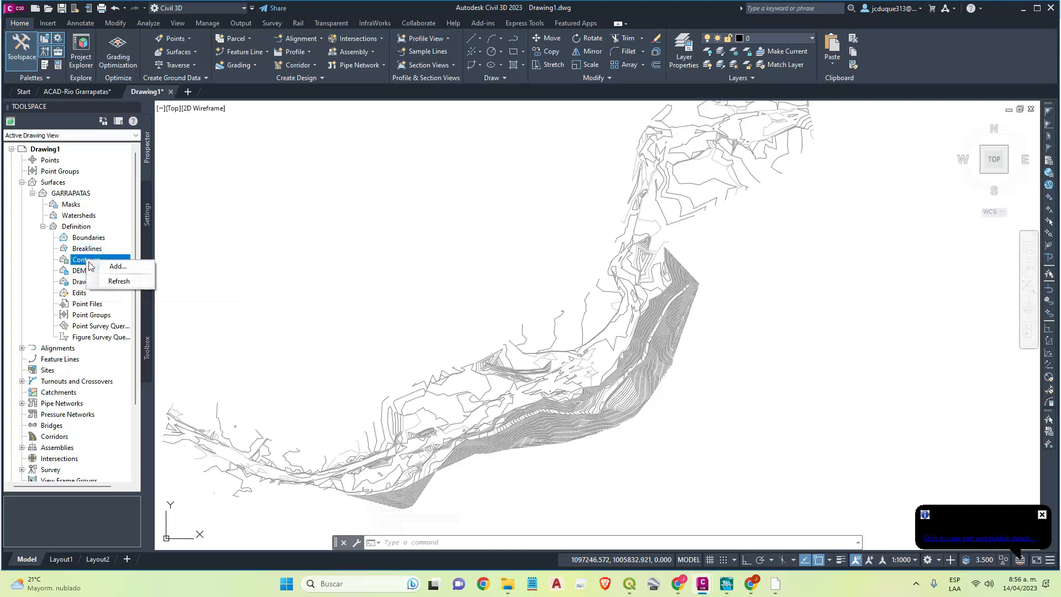
pyautogui.click(106, 267)
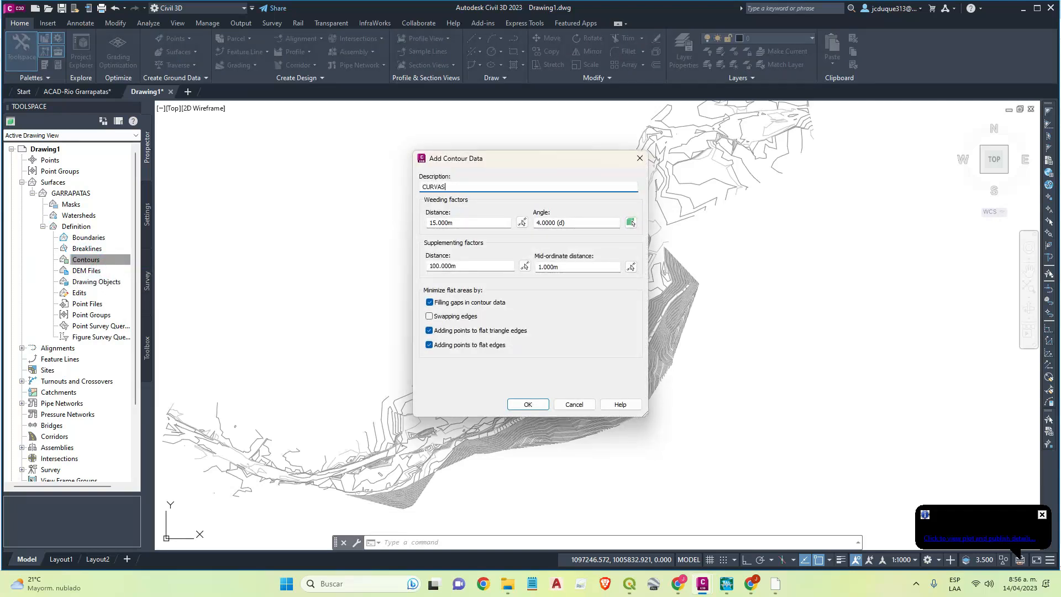
pyautogui.press('Return')
# Select all the contour polylines as the surface's contour data and dismiss the event list.
pyautogui.scroll(-4, 552, 319)
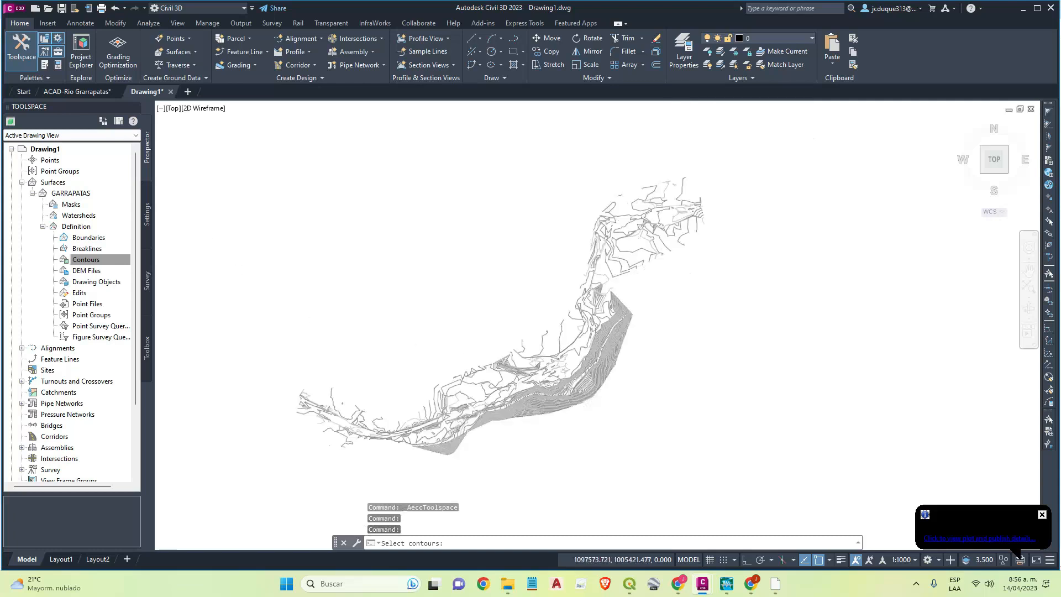
pyautogui.click(768, 454)
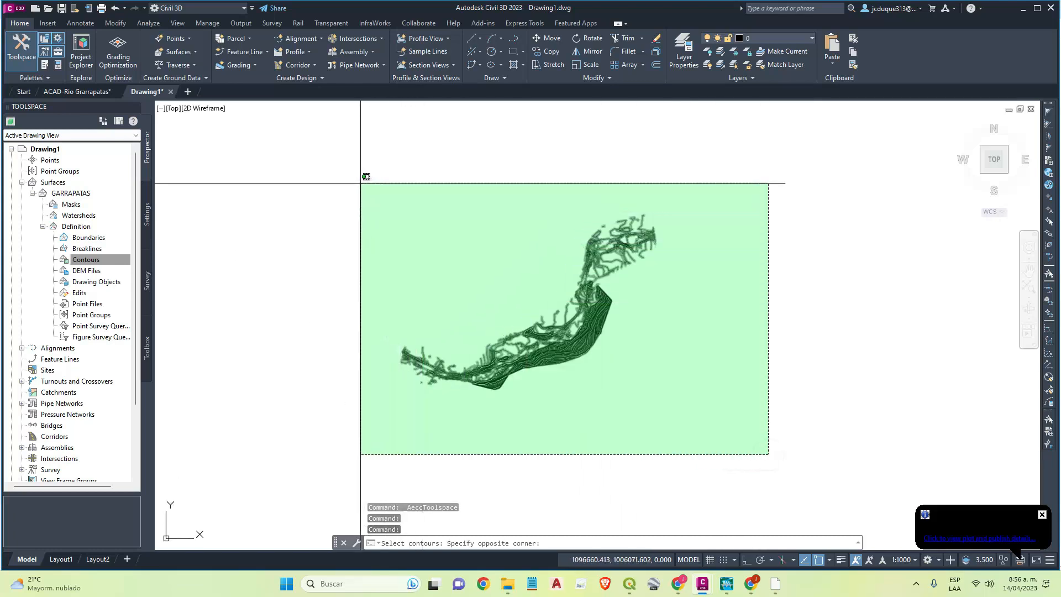
pyautogui.click(369, 184)
pyautogui.press('Return')
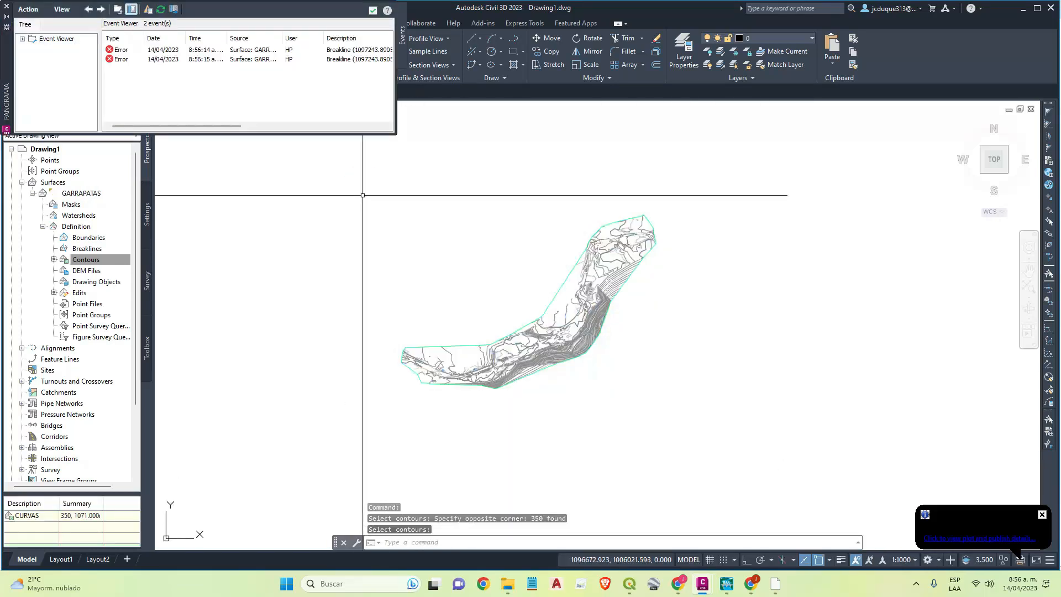
pyautogui.click(371, 11)
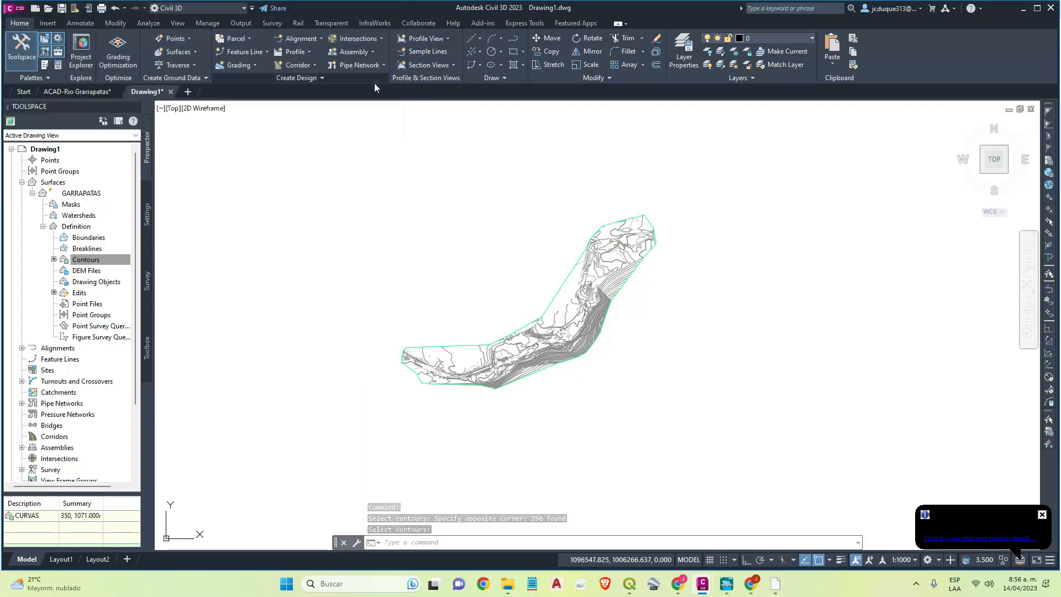
pyautogui.scroll(5, 603, 225)
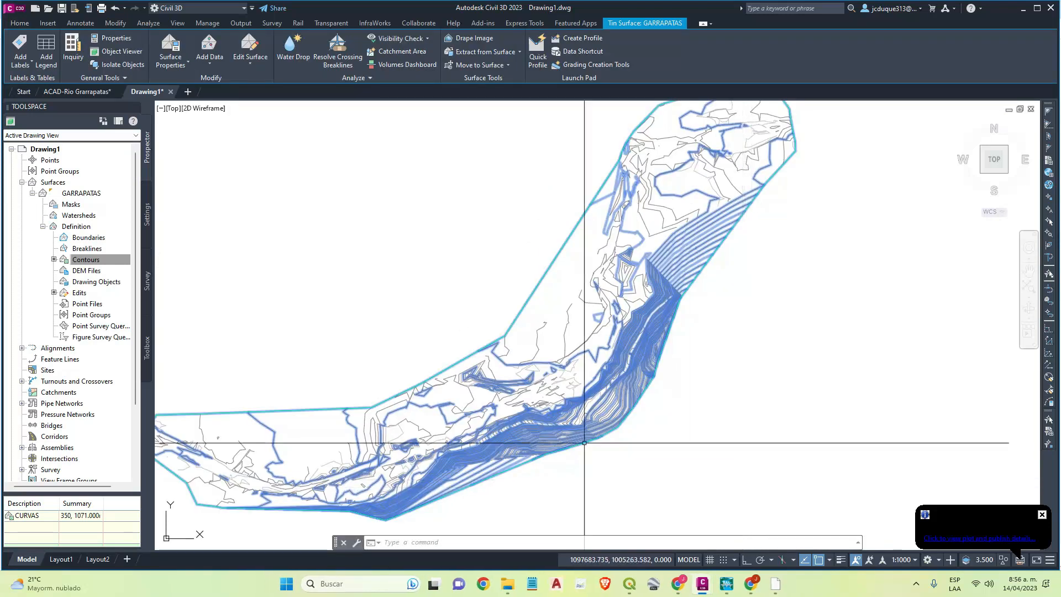
# Edit the GARRAPATAS surface style to set the minor contour interval to 0.5 m, and check the regenerated contours.
pyautogui.press('Escape')
pyautogui.click(560, 250)
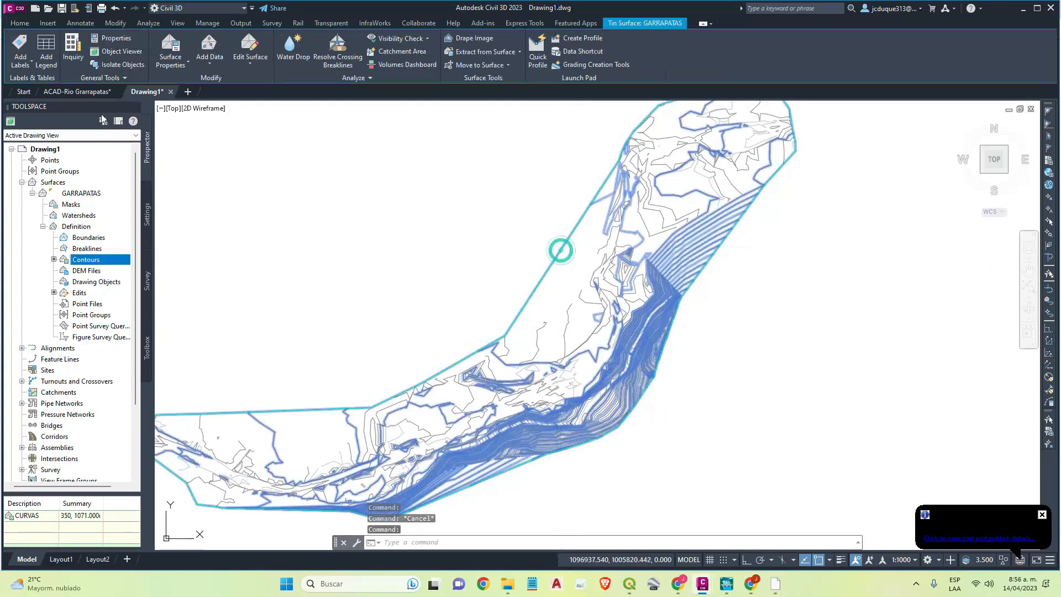
pyautogui.click(172, 68)
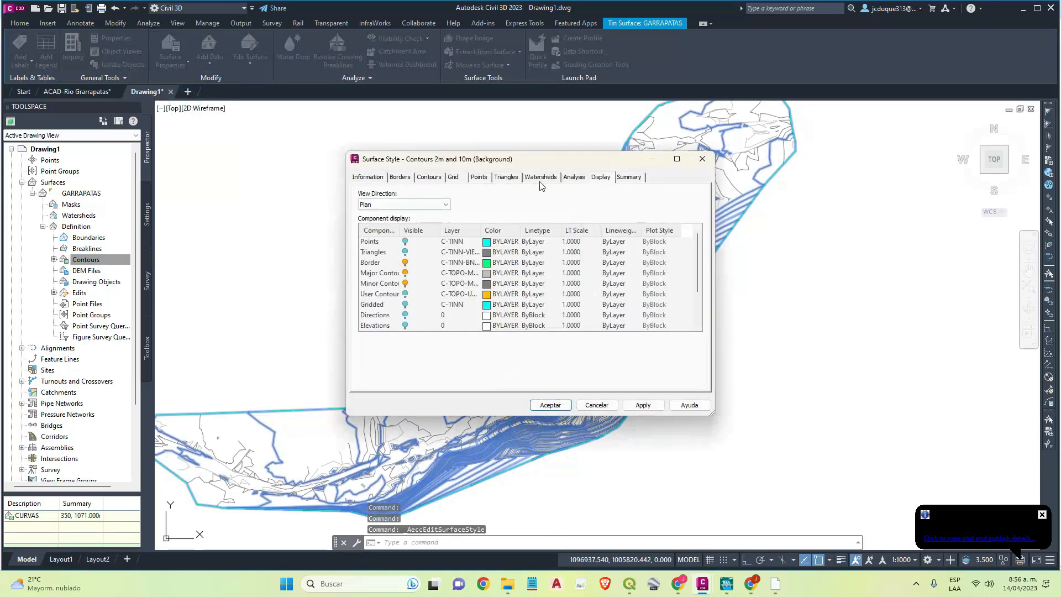
pyautogui.click(430, 178)
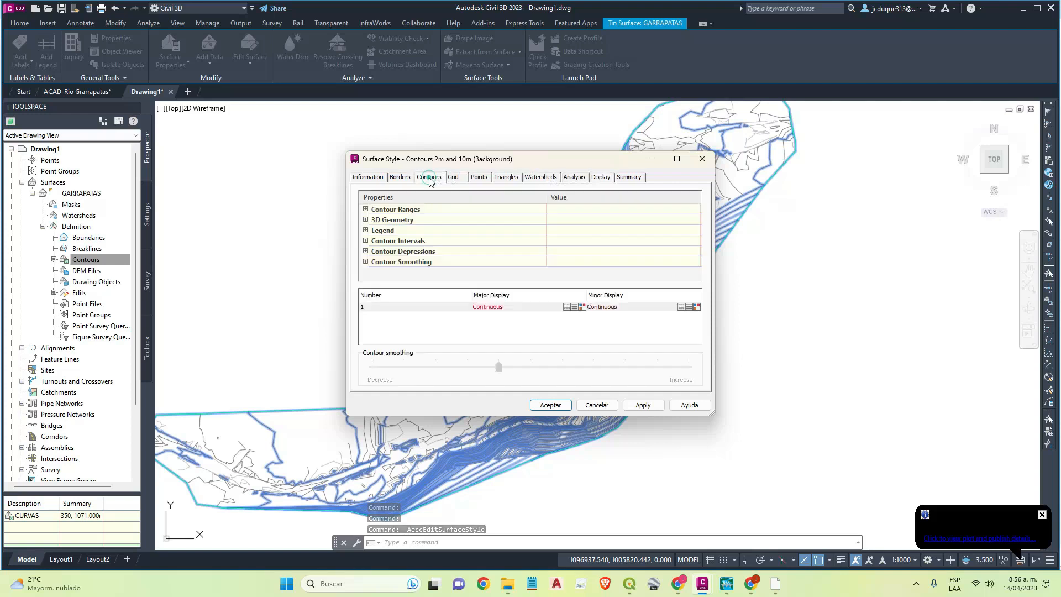
pyautogui.click(365, 240)
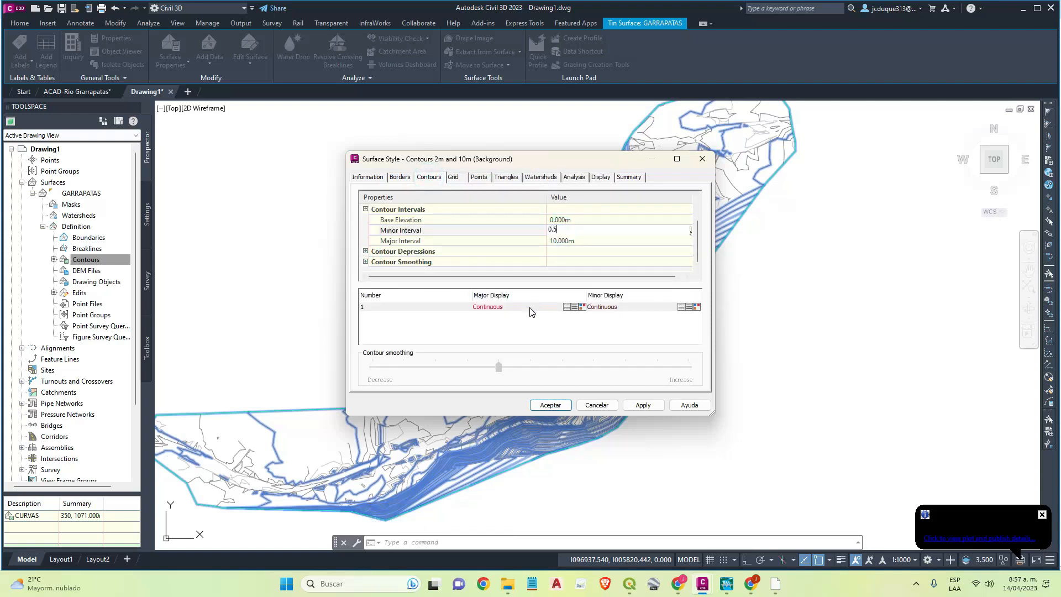
pyautogui.click(641, 405)
pyautogui.click(550, 405)
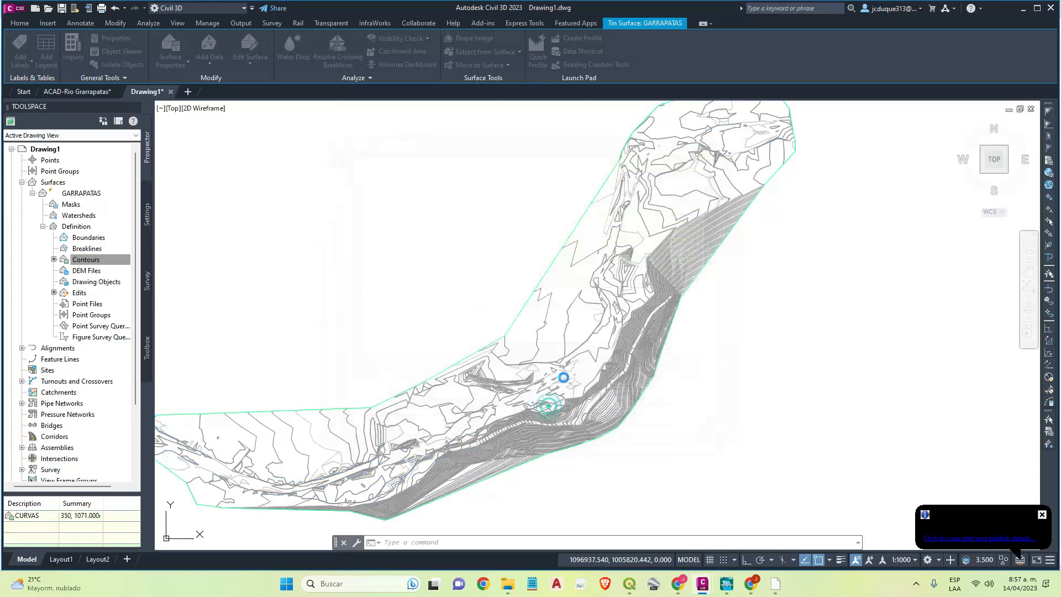
pyautogui.scroll(5, 632, 230)
pyautogui.press('Escape')
pyautogui.scroll(-2, 553, 289)
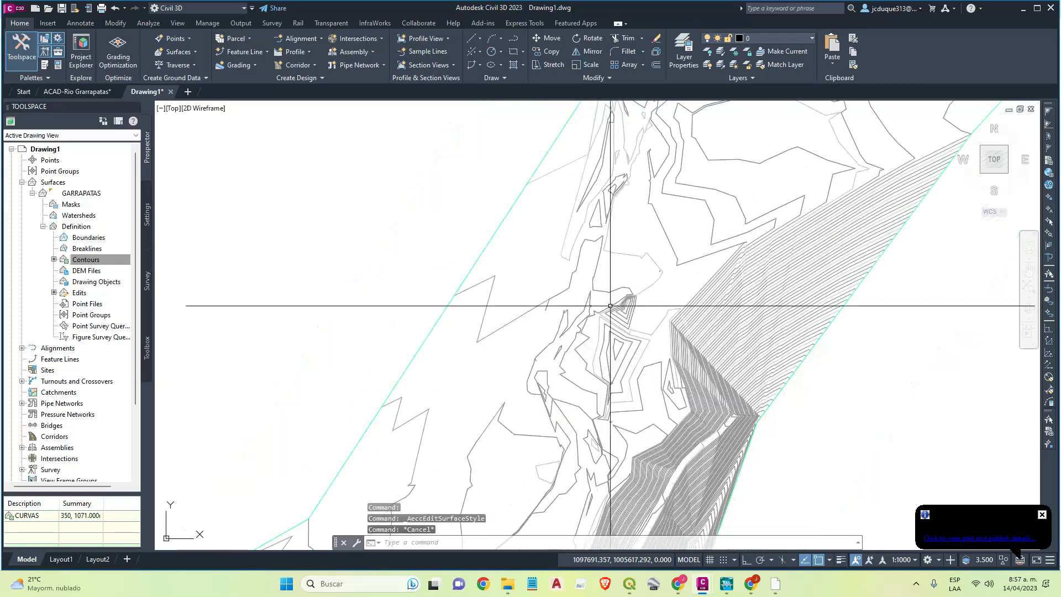
pyautogui.click(491, 239)
pyautogui.scroll(-4, 508, 308)
pyautogui.press('Escape')
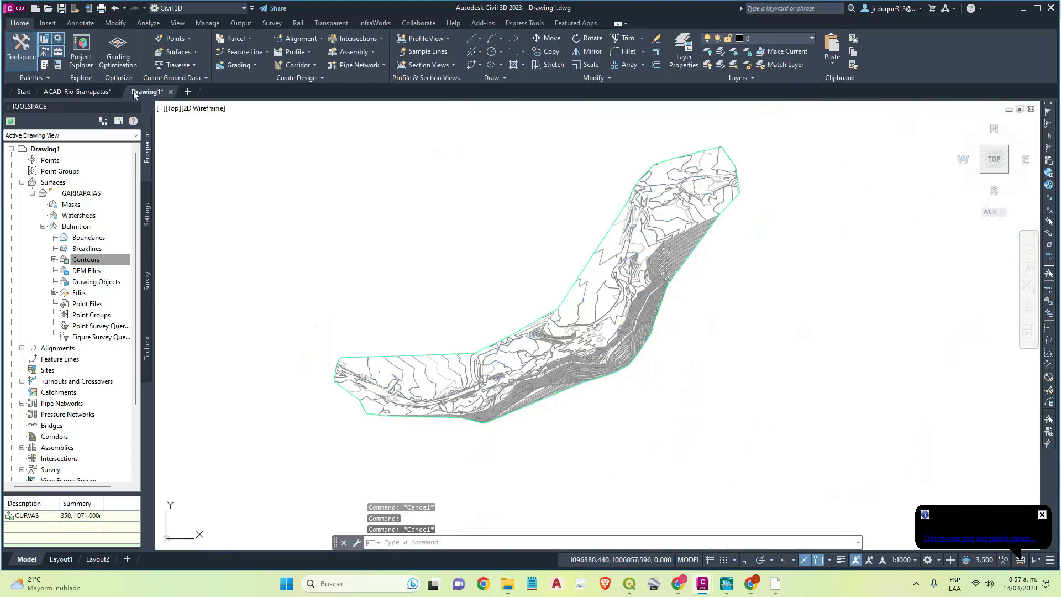
# In the ACAD-Rio Grarrapatas drawing, copy the two blue water-edge polylines on the espejo de agua layer.
pyautogui.click(74, 92)
pyautogui.scroll(6, 567, 300)
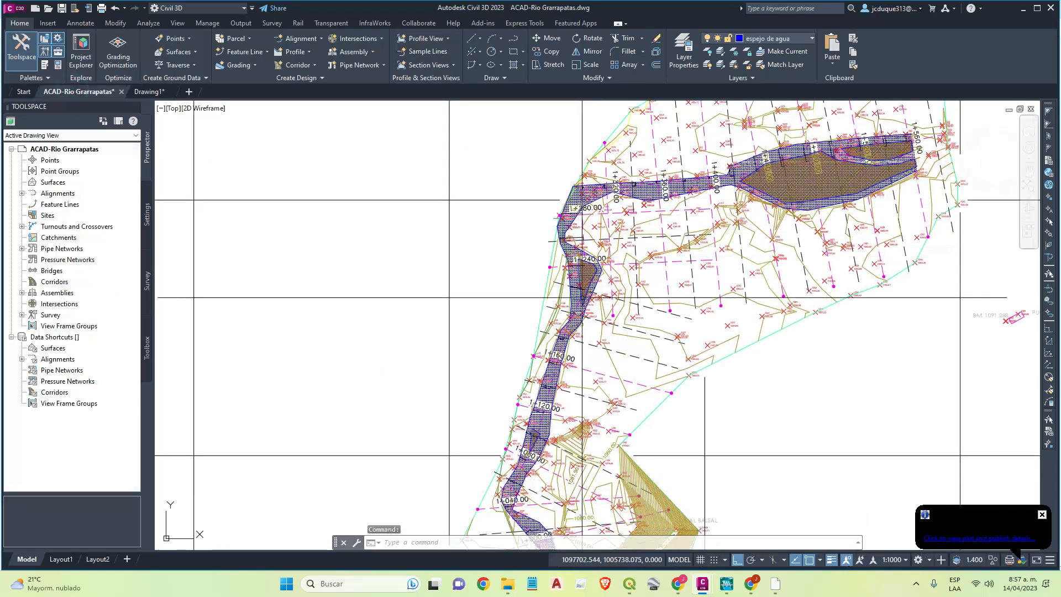
pyautogui.scroll(4, 567, 300)
pyautogui.click(571, 292)
pyautogui.click(447, 253)
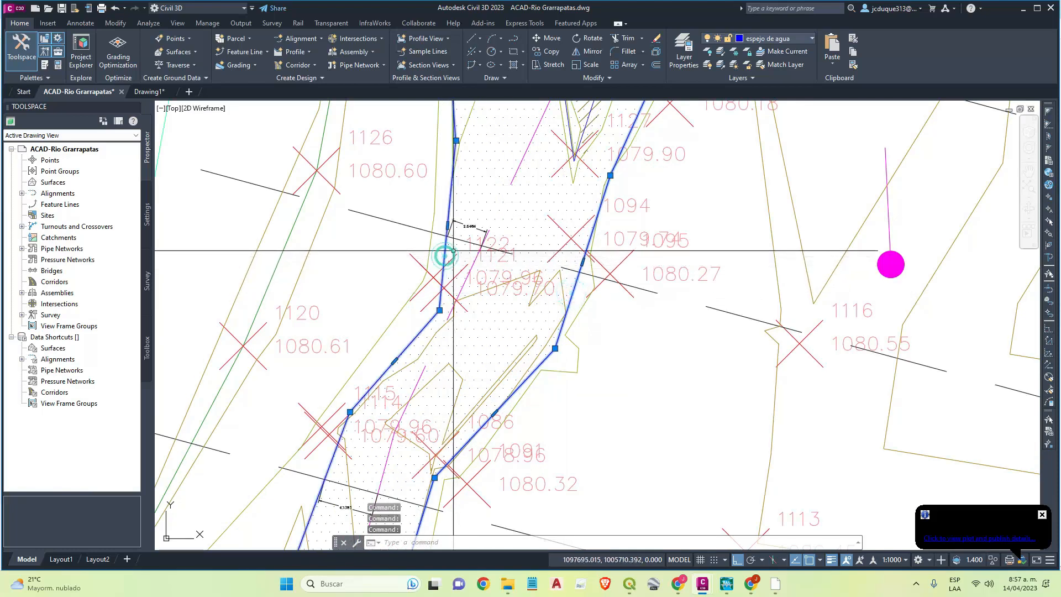
pyautogui.scroll(-8, 448, 253)
pyautogui.moveTo(448, 367); pyautogui.dragTo(471, 330, button='middle')
pyautogui.scroll(-5, 472, 330)
pyautogui.hotkey('ctrl', 'c')
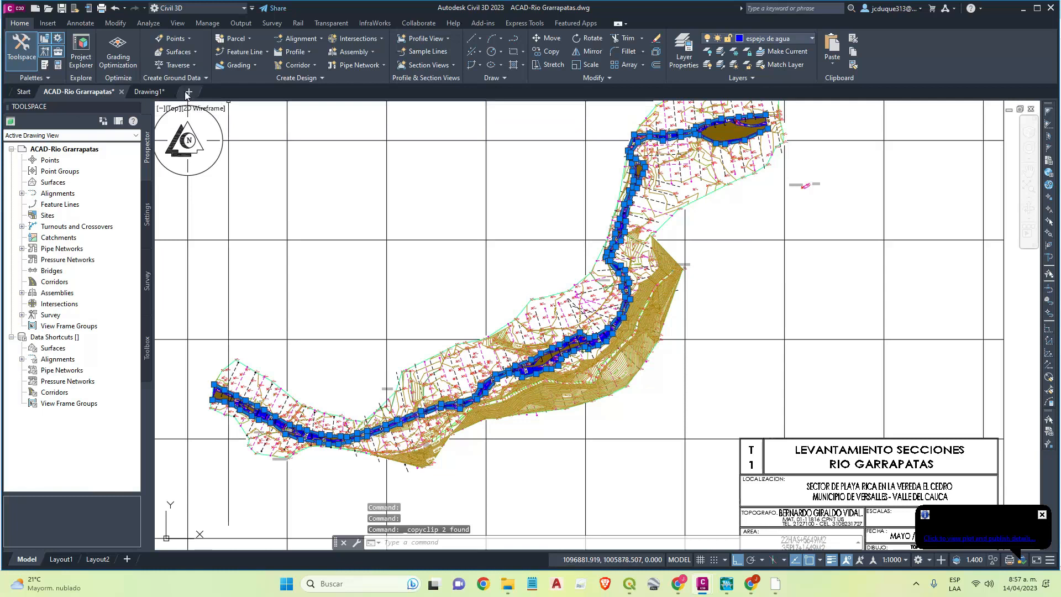
# Paste the water-edge polylines into Drawing1 at their original coordinates.
pyautogui.click(147, 91)
pyautogui.rightClick(426, 259)
pyautogui.moveTo(465, 308)
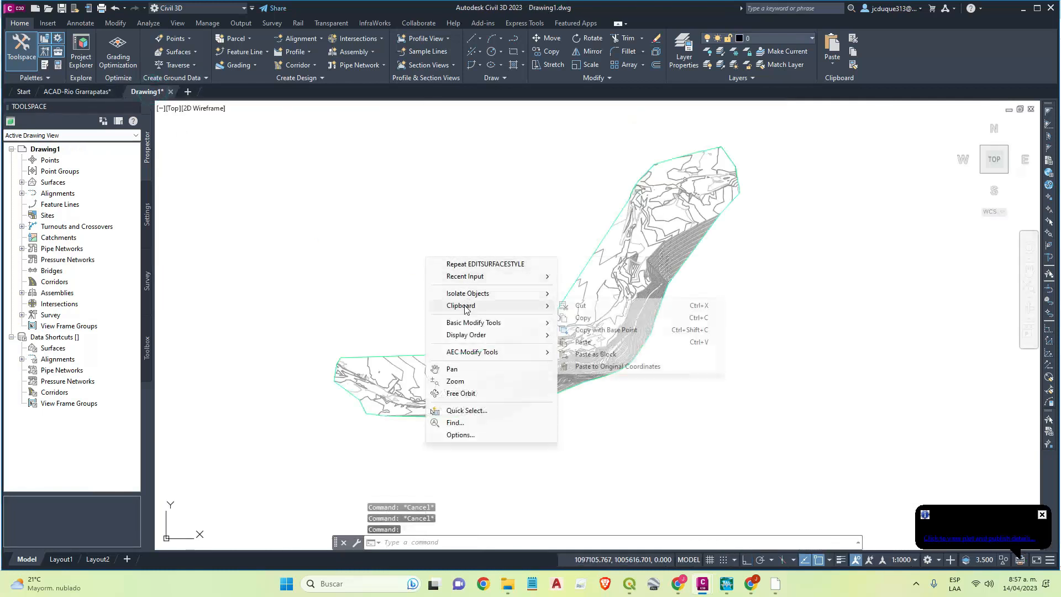
pyautogui.click(599, 367)
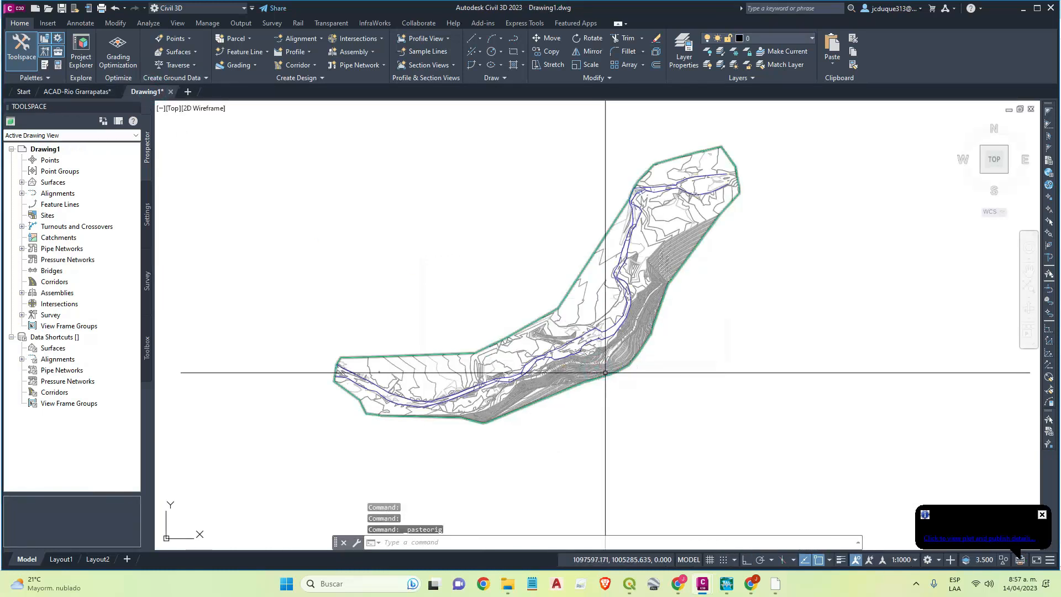
# In the model space of ACAD-Rio Grarrapatas, select a black dashed cross-section line on layer C-ROAD-SAMP 2 and all similar lines.
pyautogui.moveTo(77, 92)
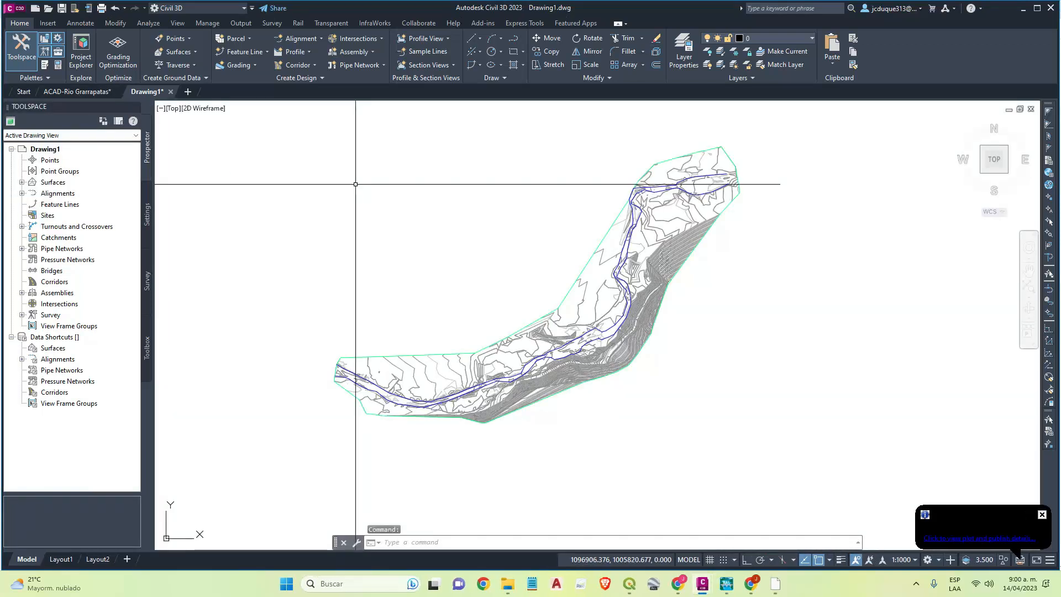
pyautogui.click(356, 184)
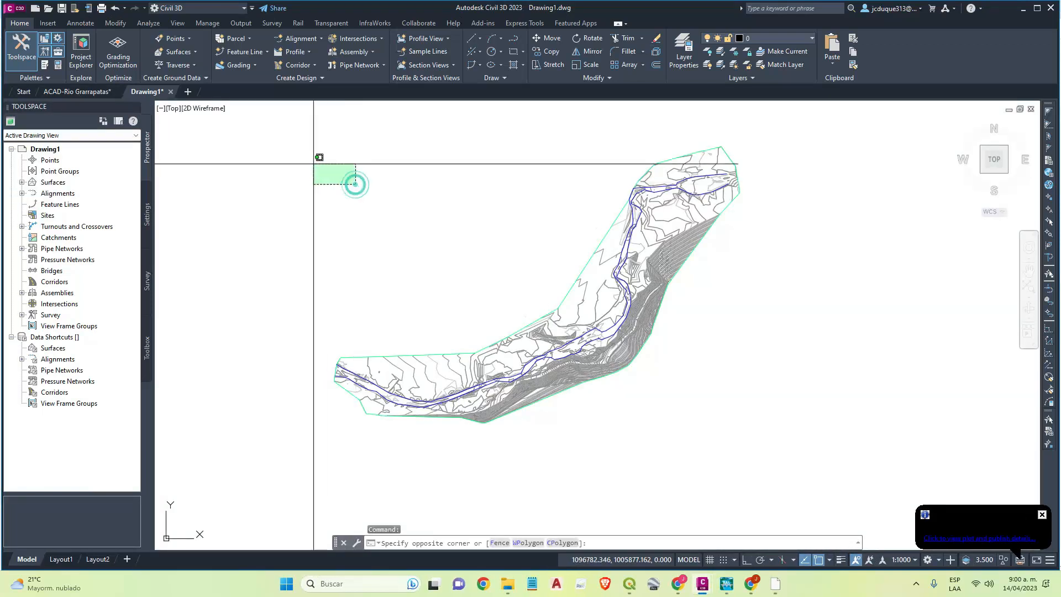
pyautogui.click(77, 92)
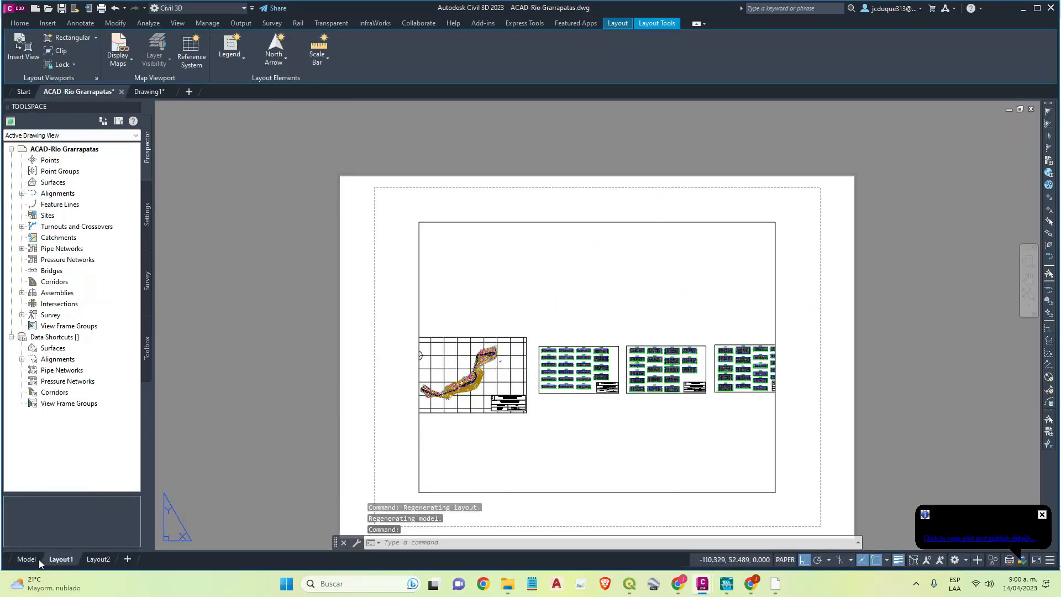
pyautogui.click(27, 559)
pyautogui.scroll(8, 357, 326)
pyautogui.click(480, 314)
pyautogui.moveTo(442, 359); pyautogui.dragTo(557, 202, button='middle')
pyautogui.moveTo(601, 284); pyautogui.dragTo(565, 330, button='middle')
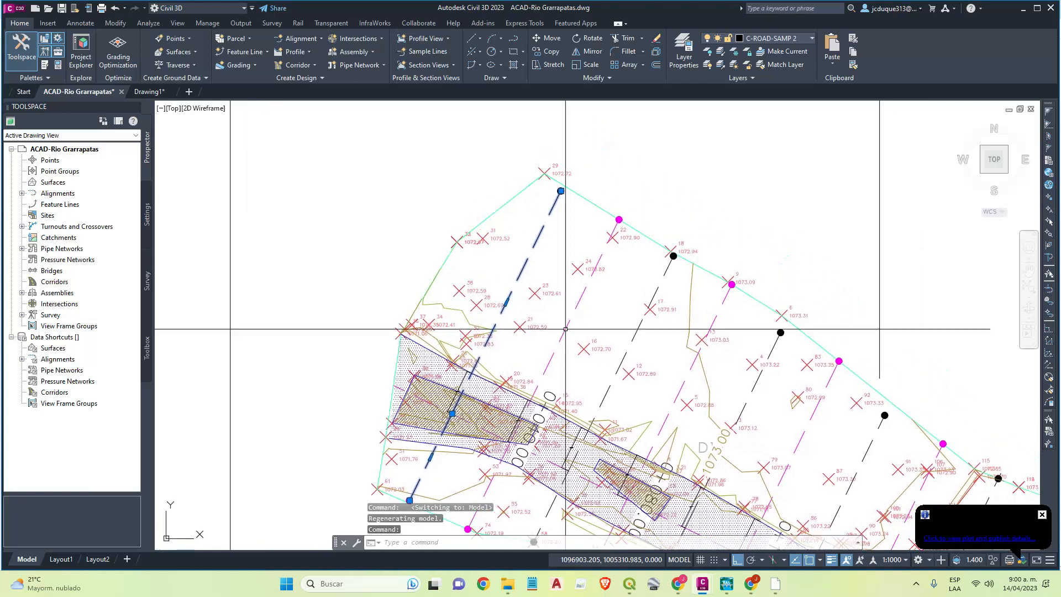
pyautogui.scroll(-2, 564, 327)
pyautogui.moveTo(556, 400); pyautogui.dragTo(410, 423, button='middle')
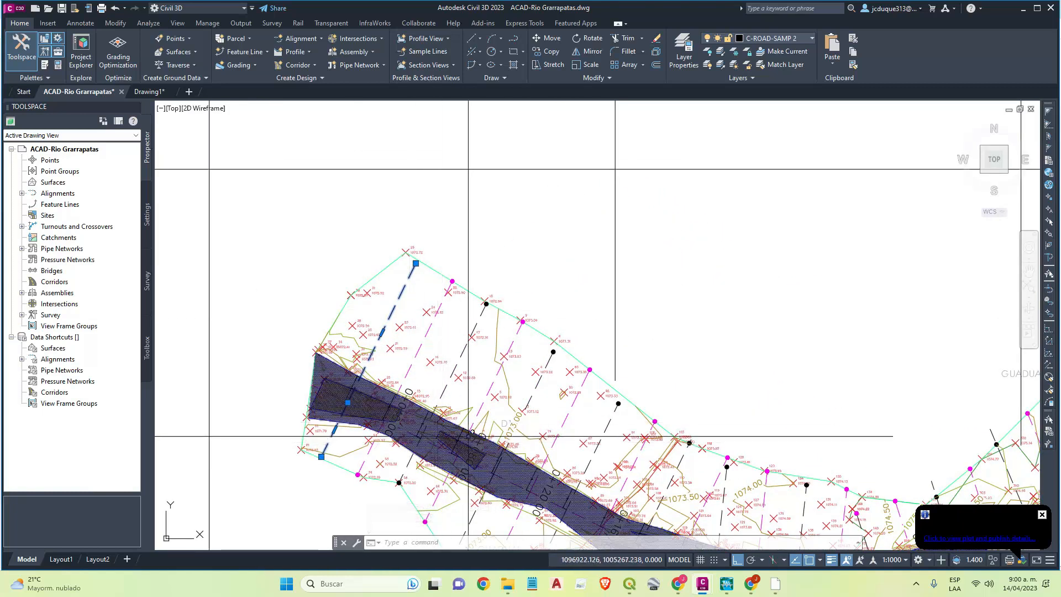
pyautogui.moveTo(575, 346); pyautogui.dragTo(572, 338, button='middle')
pyautogui.rightClick(508, 278)
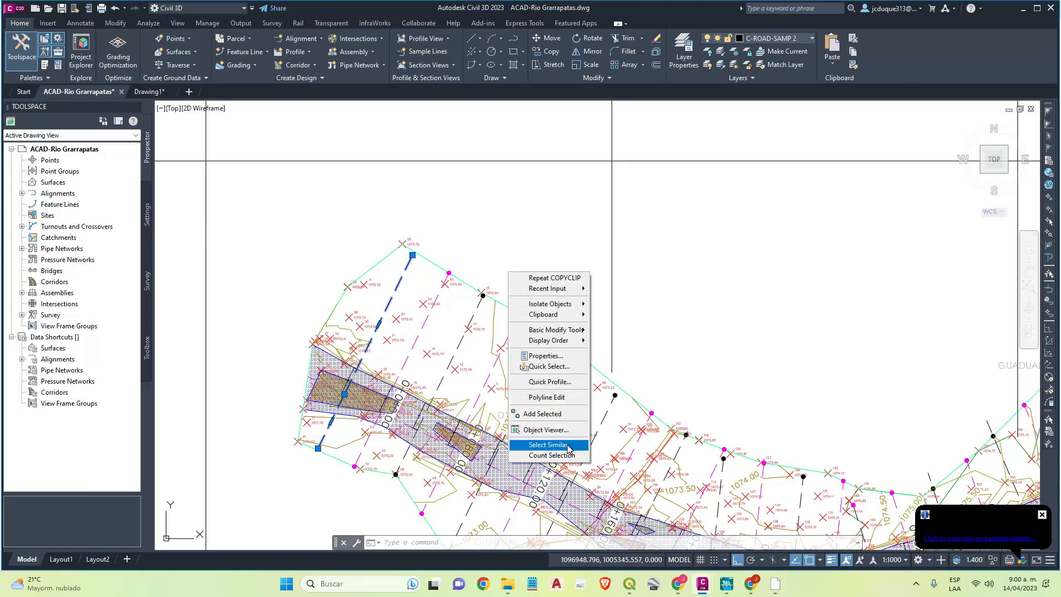
pyautogui.click(547, 444)
# Add the magenta dashed cross-section lines to the selection with Select Similar, and copy all the section lines.
pyautogui.scroll(2, 433, 273)
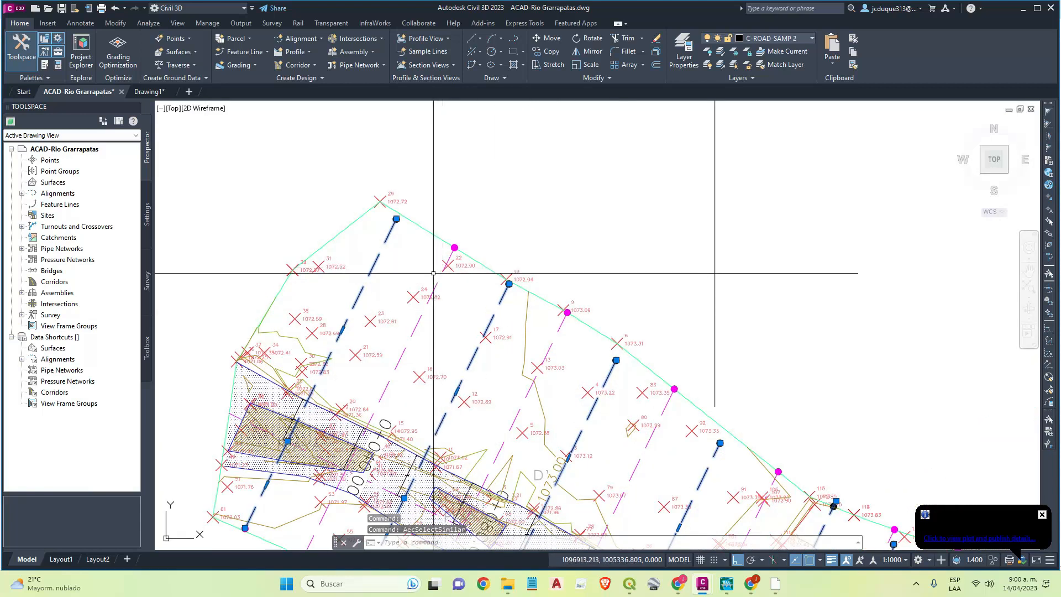
pyautogui.rightClick(479, 258)
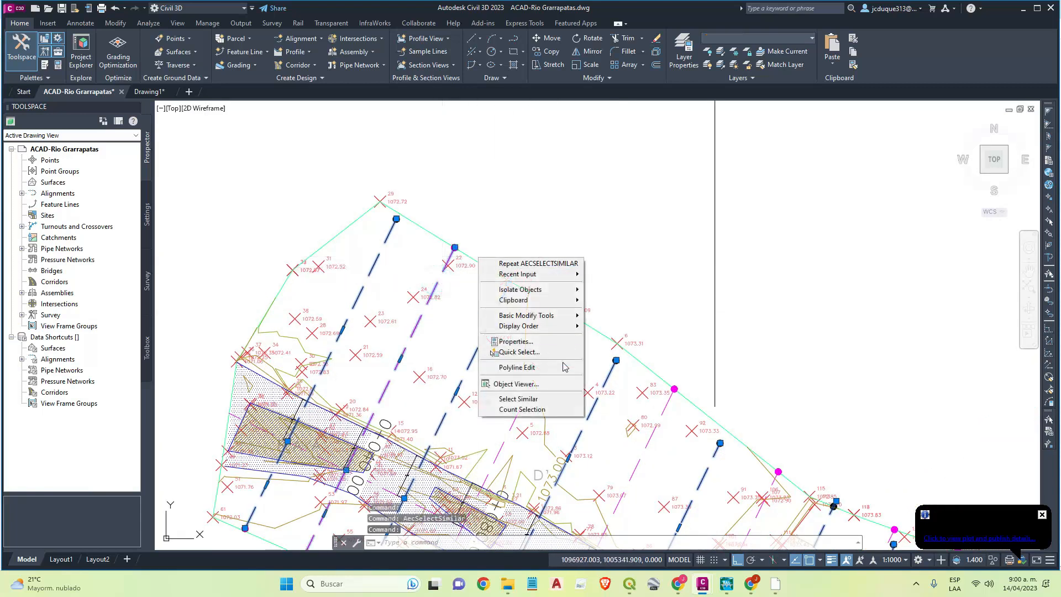
pyautogui.click(552, 398)
pyautogui.scroll(-5, 419, 240)
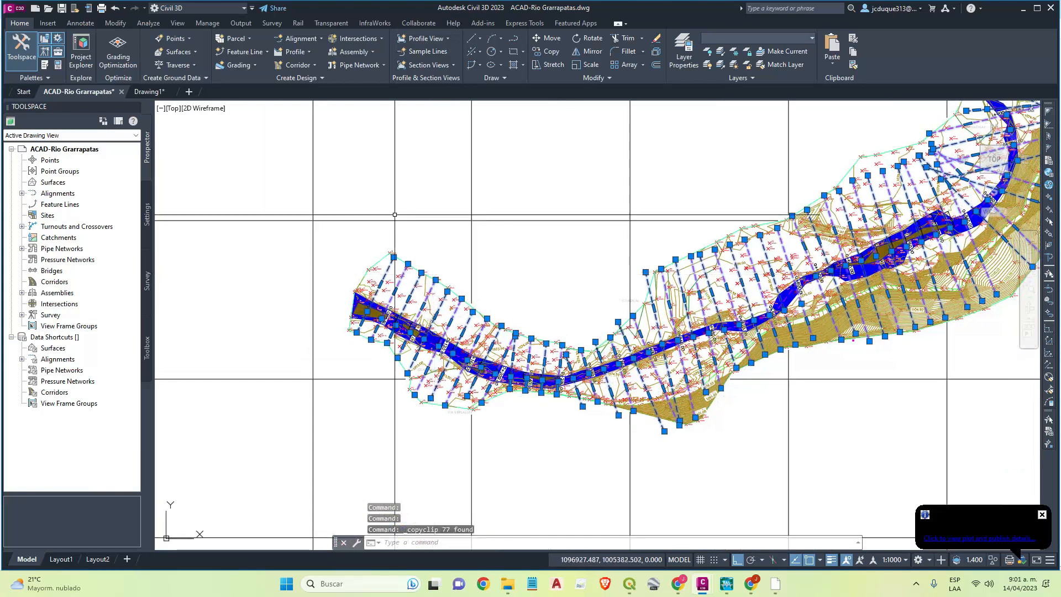
# Paste the cross-section lines into Drawing1 at their original coordinates.
pyautogui.hotkey('ctrl', 'Tab')
pyautogui.rightClick(476, 307)
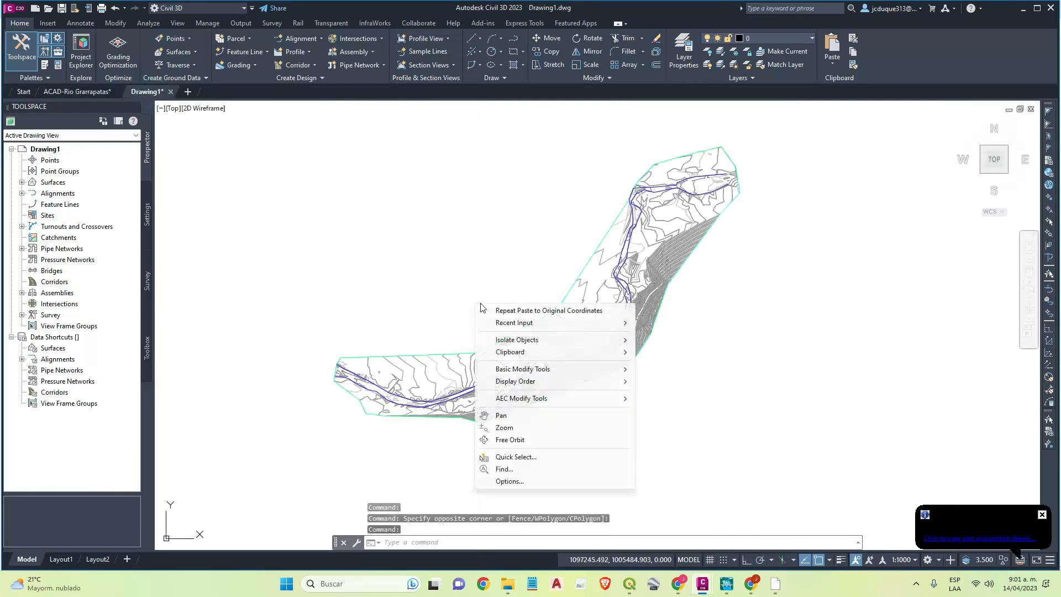
pyautogui.click(531, 354)
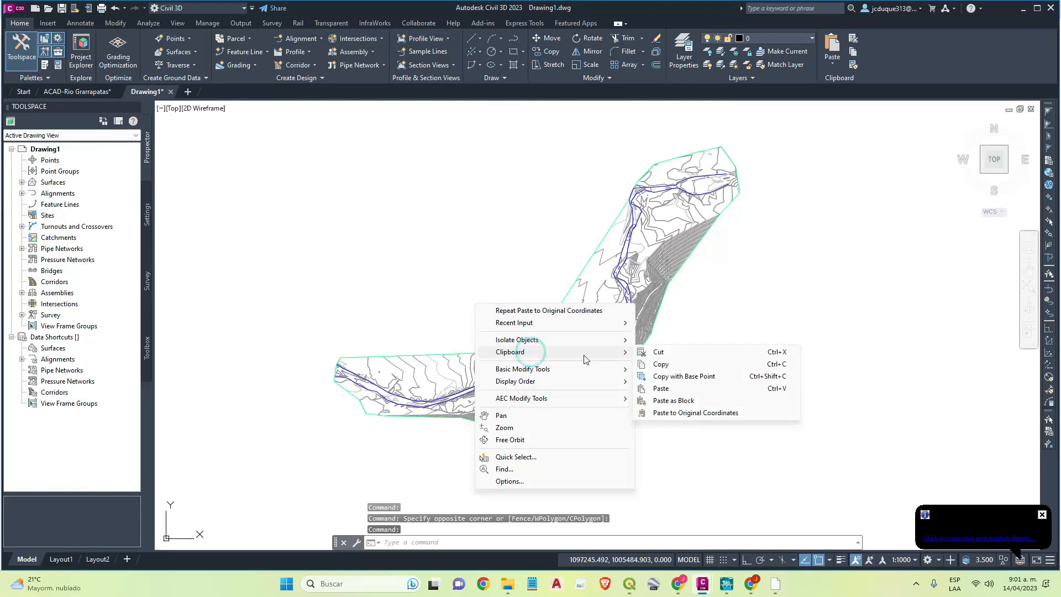
pyautogui.click(693, 414)
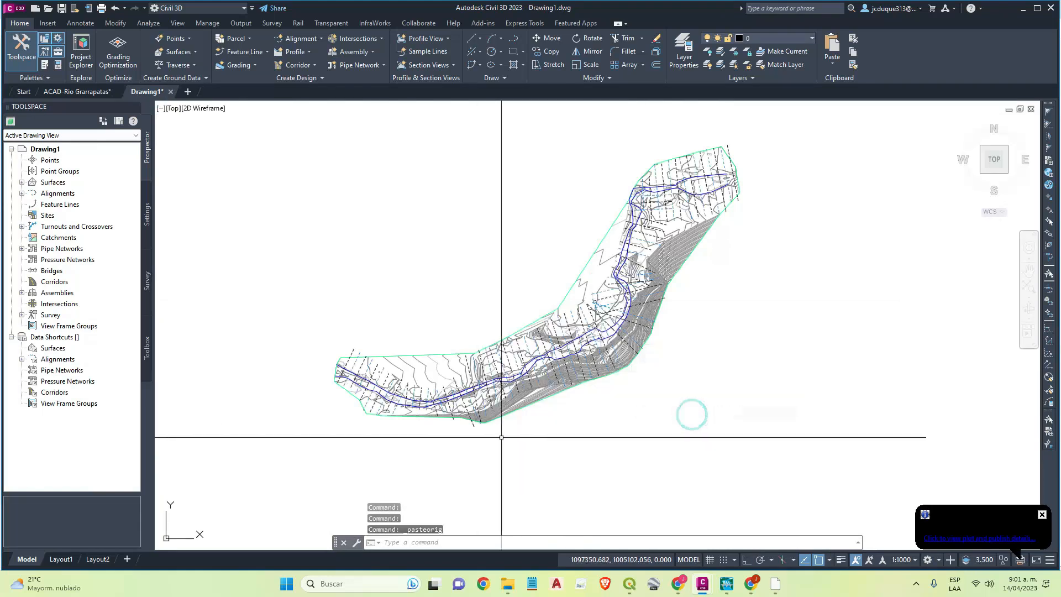
# Examine how the pasted section lines cross the river and the surface contours along the reach.
pyautogui.scroll(3, 685, 161)
pyautogui.scroll(-3, 510, 303)
pyautogui.moveTo(246, 415); pyautogui.dragTo(486, 312, button='middle')
pyautogui.scroll(2, 494, 334)
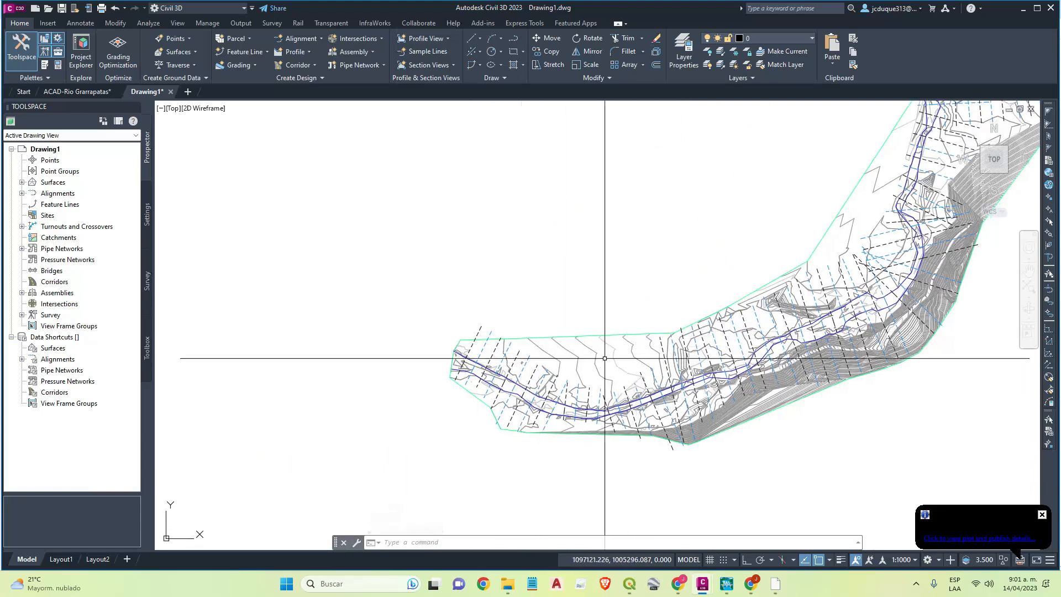
pyautogui.moveTo(679, 357); pyautogui.dragTo(580, 383, button='middle')
pyautogui.press('Escape')
pyautogui.scroll(-2, 767, 302)
pyautogui.moveTo(767, 302); pyautogui.dragTo(668, 355, button='middle')
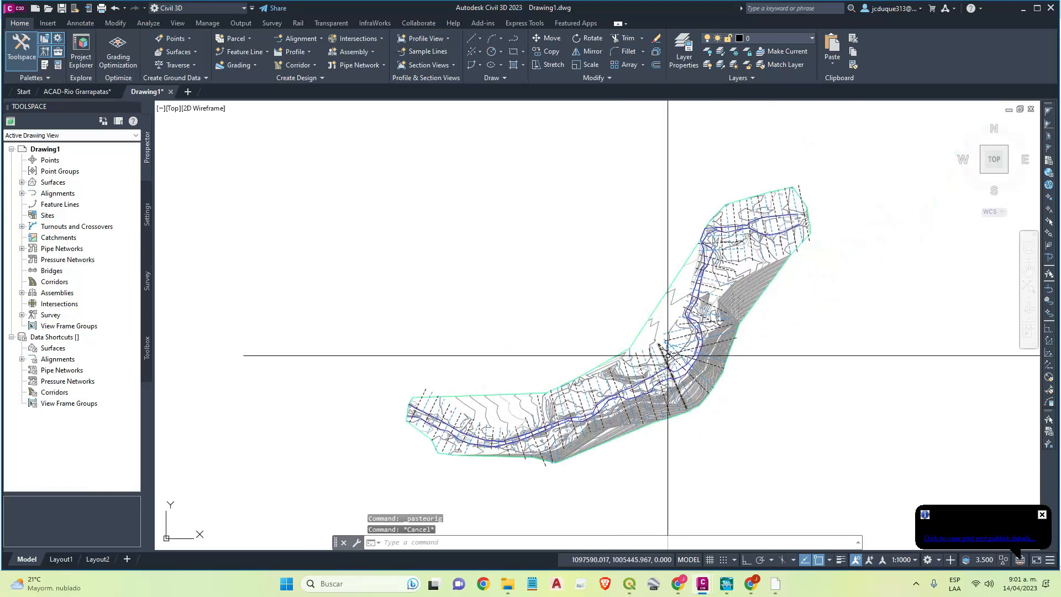
# In ACAD-Rio Grarrapatas, select a dashed river-axis segment on layer C-ROAD-SAMP and all similar segments.
pyautogui.click(62, 91)
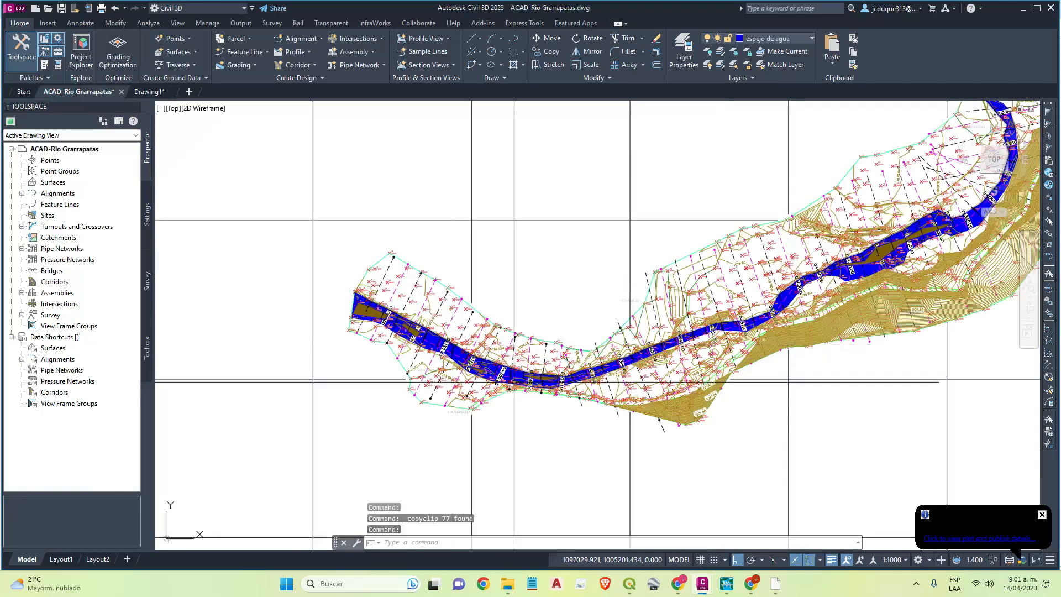
pyautogui.scroll(4, 661, 358)
pyautogui.press('Escape')
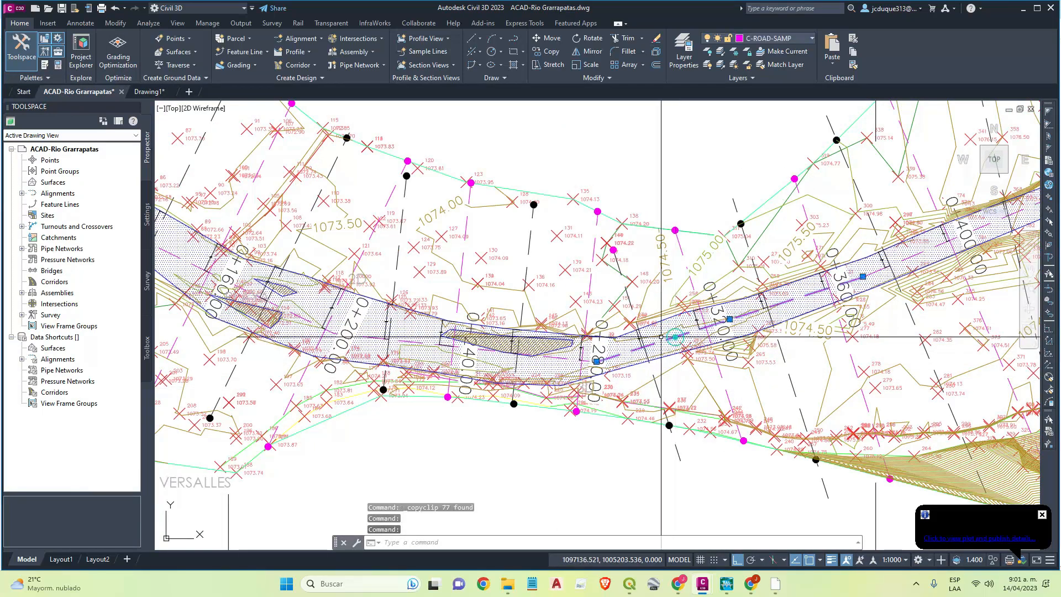
pyautogui.scroll(5, 563, 358)
pyautogui.scroll(-5, 564, 358)
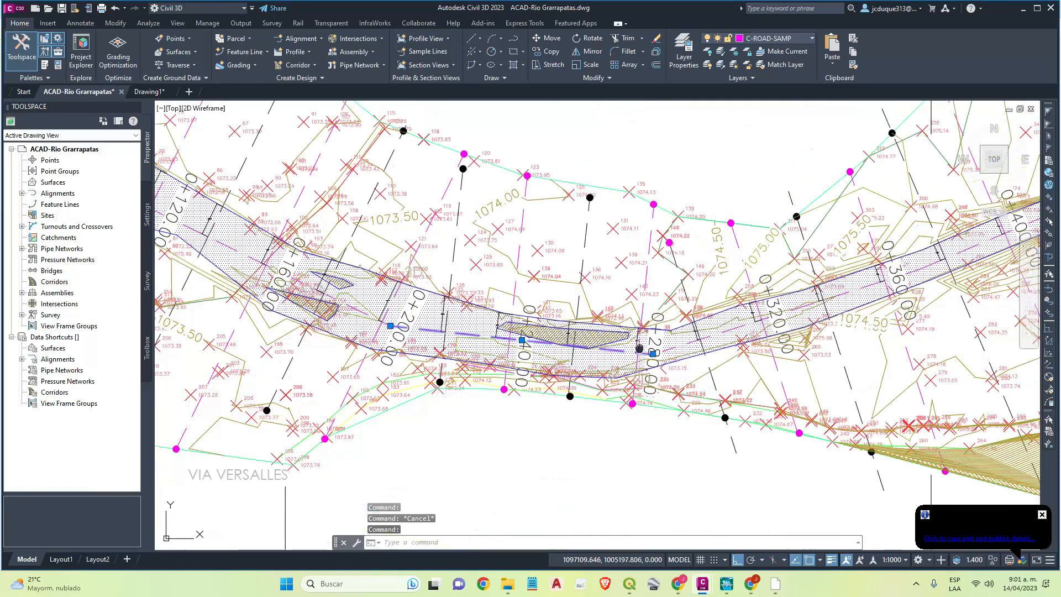
pyautogui.scroll(2, 563, 358)
pyautogui.rightClick(536, 383)
pyautogui.click(562, 549)
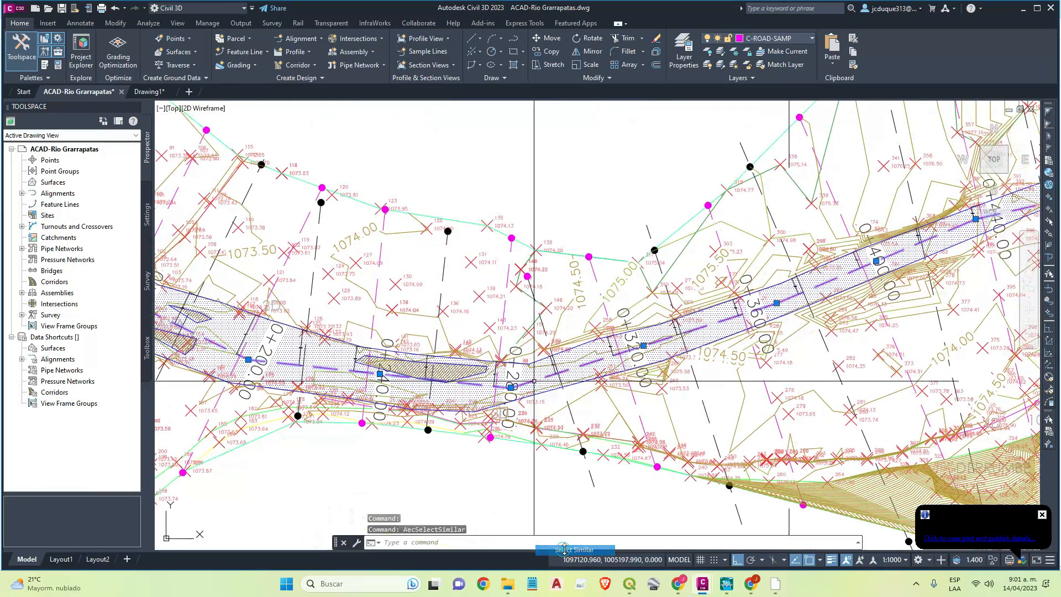
# Inspect the selected river-axis segments along the whole channel, comparing their course with the water edges and stationing.
pyautogui.scroll(-6, 566, 412)
pyautogui.scroll(2, 733, 351)
pyautogui.moveTo(809, 310); pyautogui.dragTo(533, 405, button='middle')
pyautogui.moveTo(842, 293)
pyautogui.mouseDown(button='middle')
pyautogui.moveTo(674, 360)
pyautogui.moveTo(656, 383)
pyautogui.mouseUp(button='middle')
pyautogui.moveTo(906, 200); pyautogui.dragTo(780, 404, button='middle')
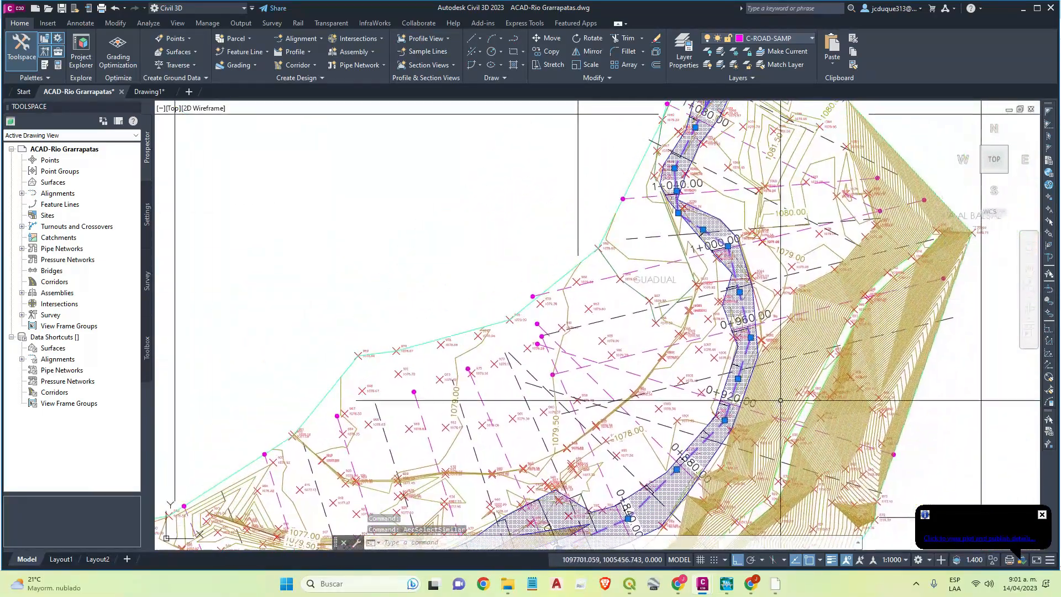
pyautogui.moveTo(743, 241); pyautogui.dragTo(681, 410, button='middle')
pyautogui.scroll(-2, 692, 292)
pyautogui.moveTo(740, 203)
pyautogui.mouseDown(button='middle')
pyautogui.moveTo(713, 239)
pyautogui.moveTo(686, 349)
pyautogui.mouseUp(button='middle')
pyautogui.scroll(4, 652, 221)
pyautogui.moveTo(677, 187); pyautogui.dragTo(611, 282, button='middle')
pyautogui.scroll(-2, 718, 227)
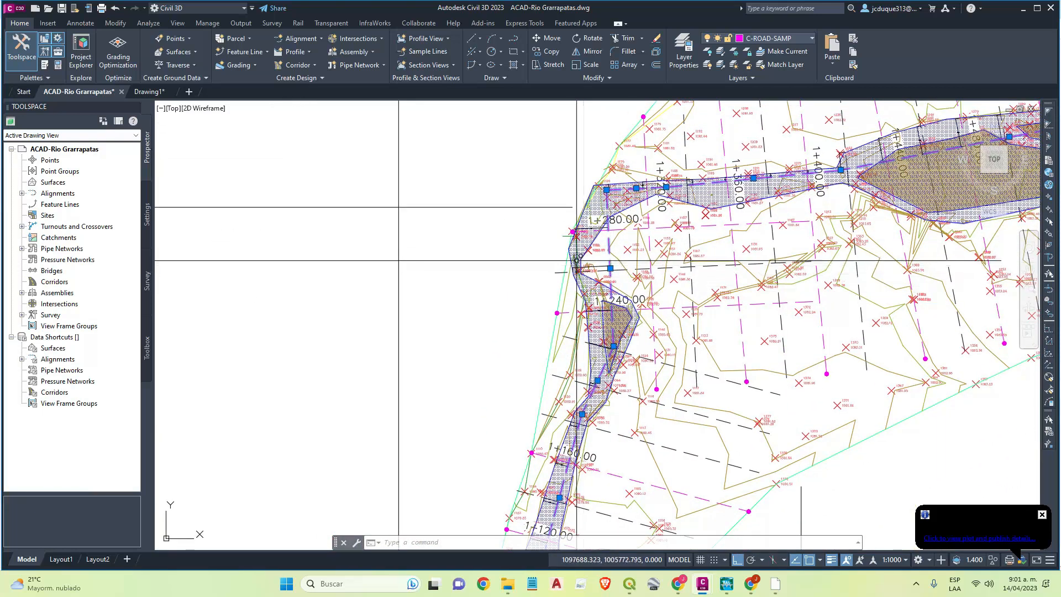
pyautogui.moveTo(804, 193); pyautogui.dragTo(551, 267, button='middle')
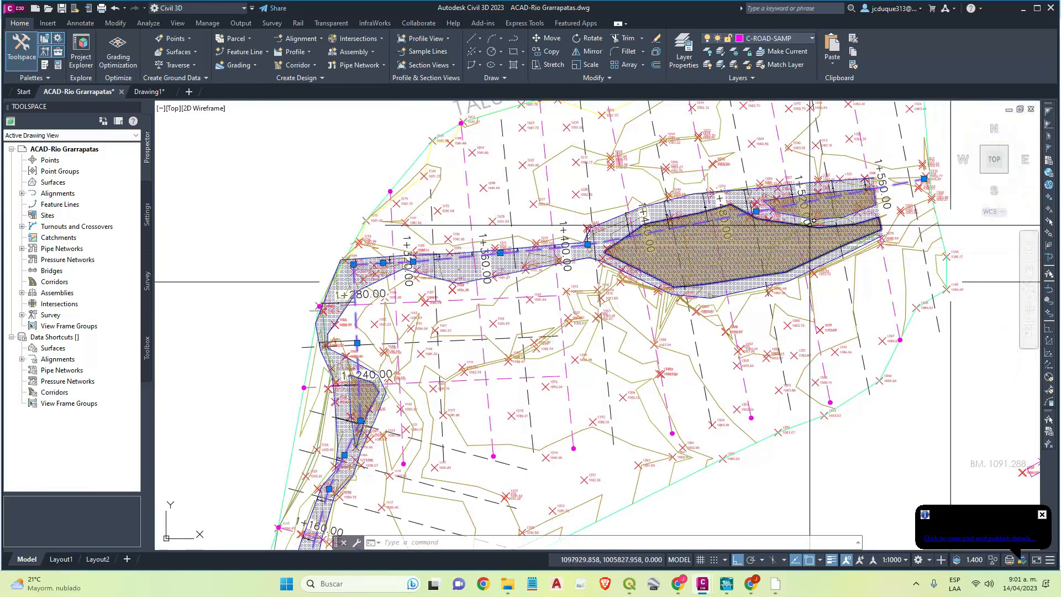
pyautogui.scroll(-5, 540, 302)
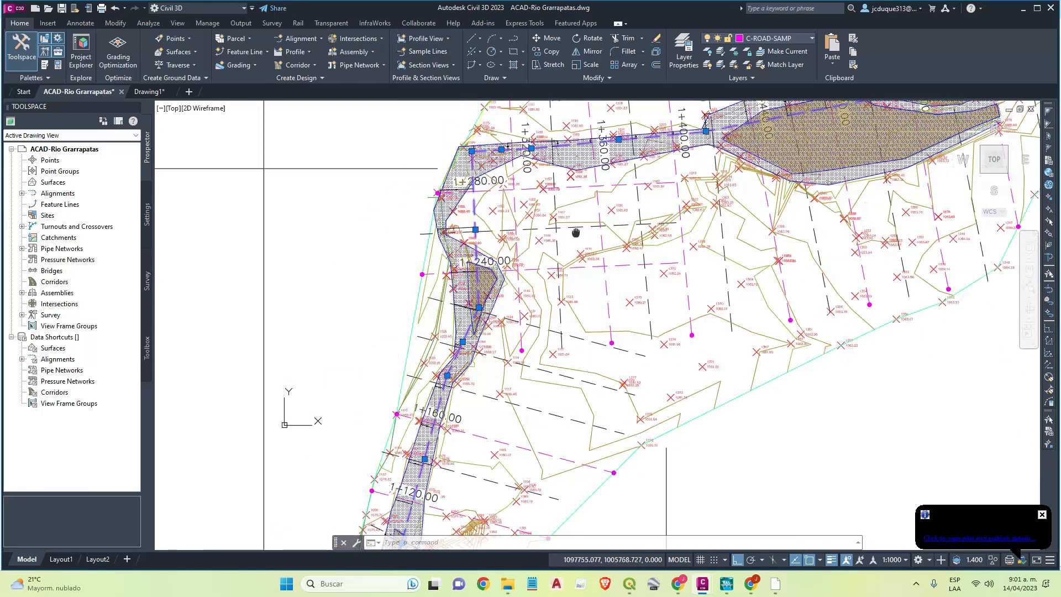
pyautogui.scroll(6, 724, 182)
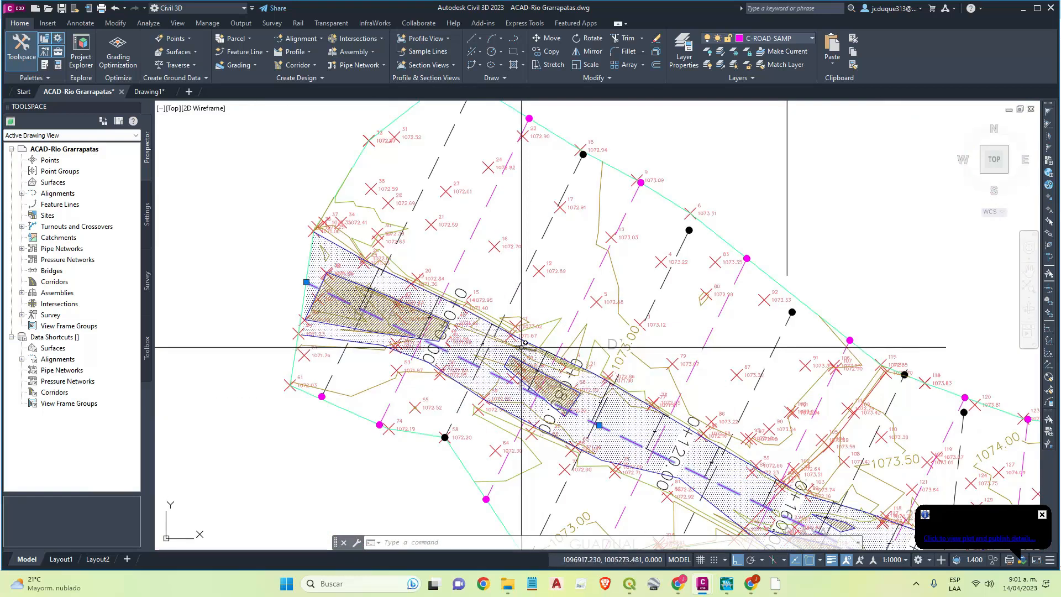
# Switch to Drawing1 and paste the copied river-axis segments at their original coordinates.
pyautogui.click(150, 92)
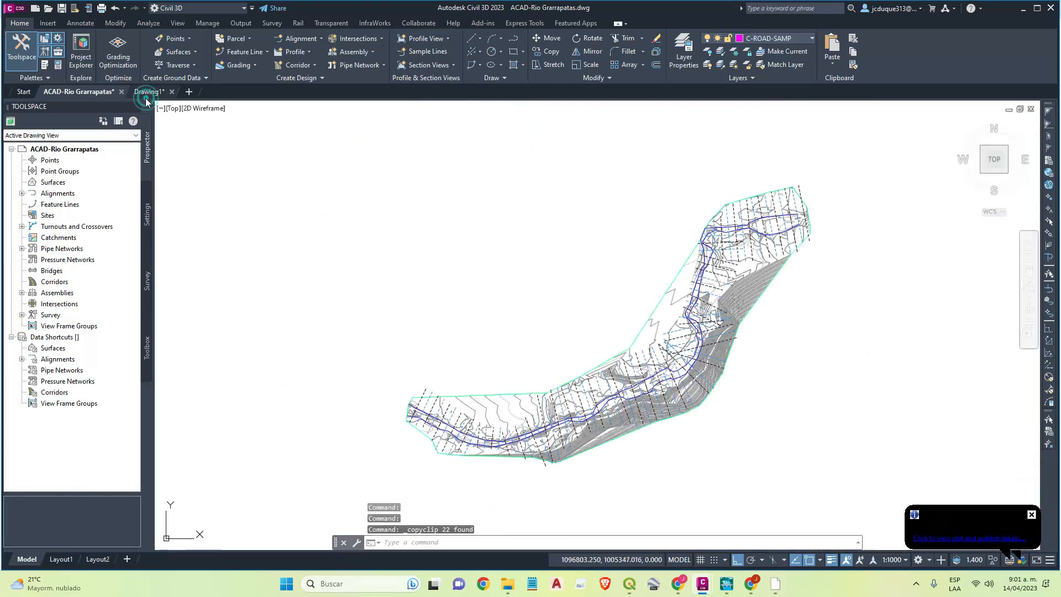
pyautogui.rightClick(556, 313)
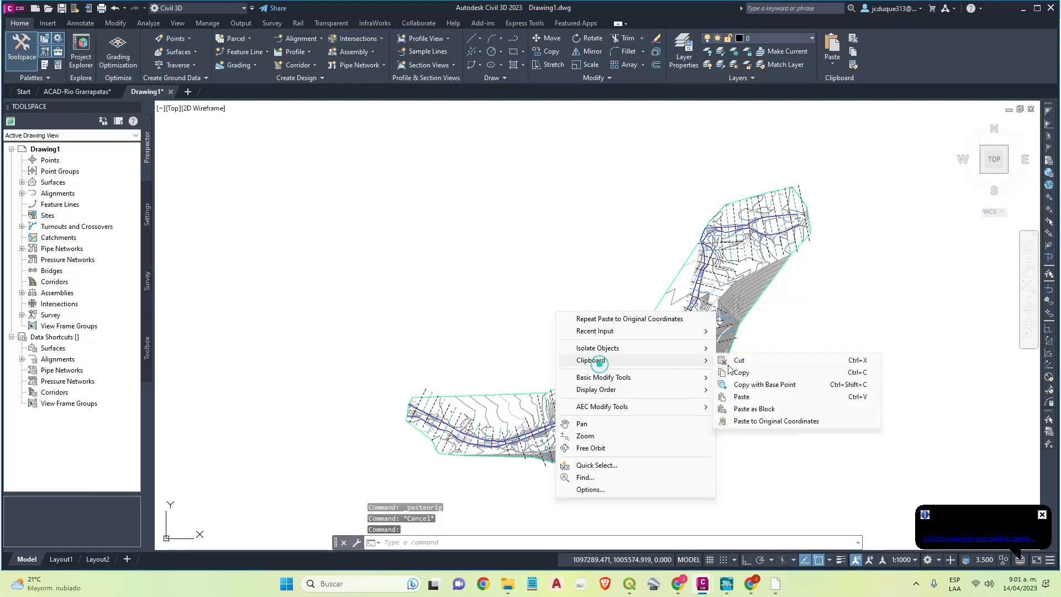
pyautogui.click(788, 421)
pyautogui.scroll(6, 495, 338)
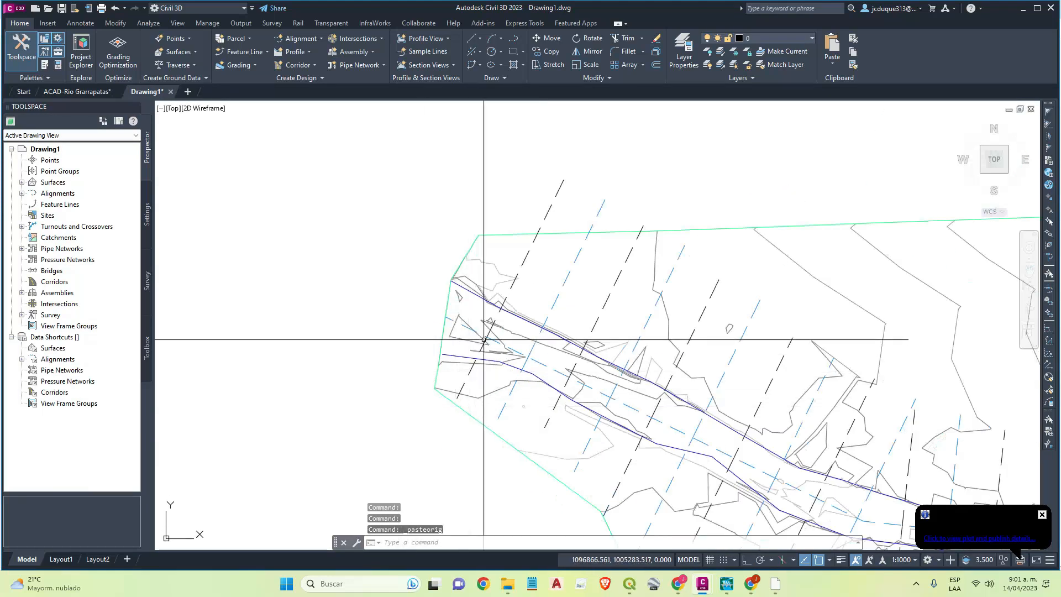
pyautogui.scroll(-6, 495, 338)
# Select a dashed river-axis segment on layer C-ROAD-SAMP with all similar segments and join them into one polyline.
pyautogui.scroll(6, 652, 402)
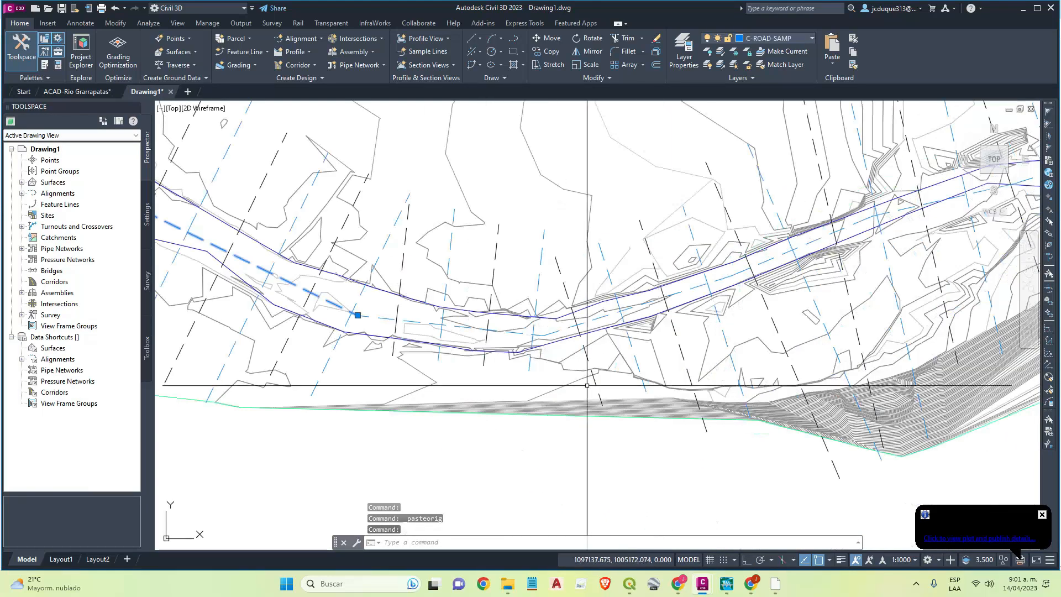
pyautogui.rightClick(382, 317)
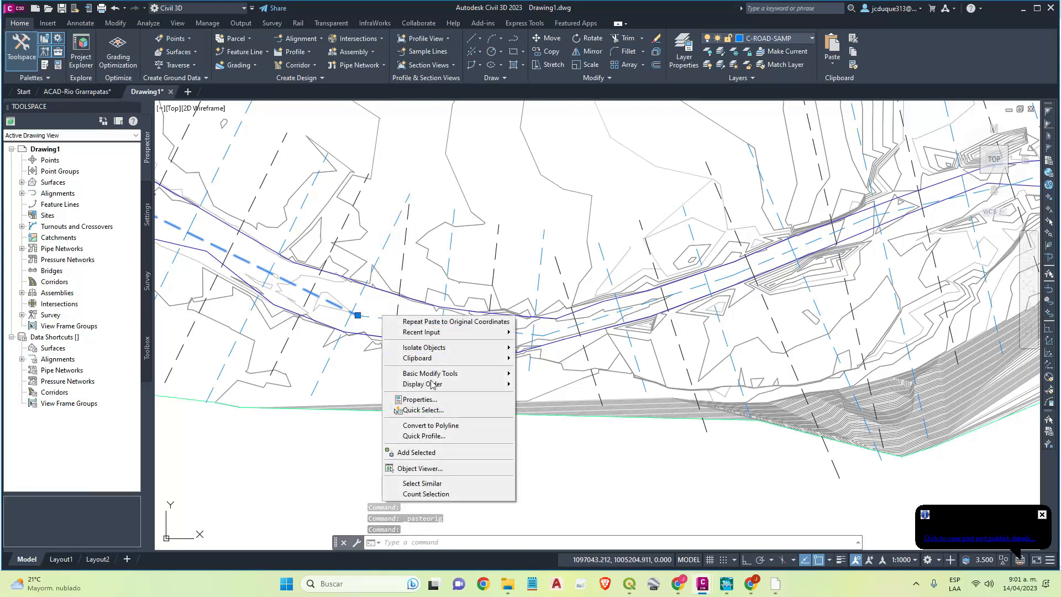
pyautogui.click(438, 485)
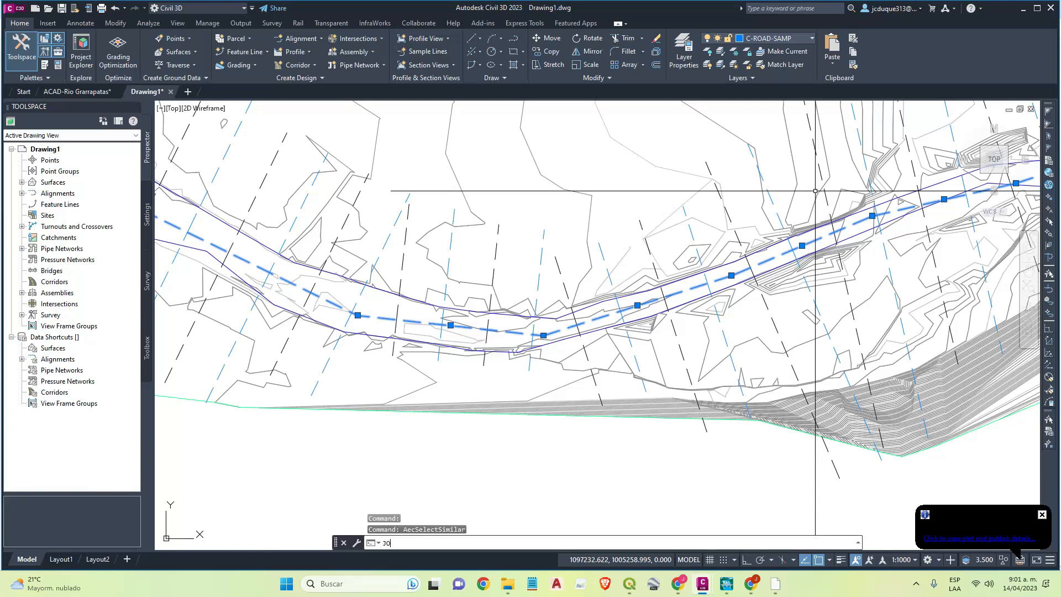
pyautogui.press('Return')
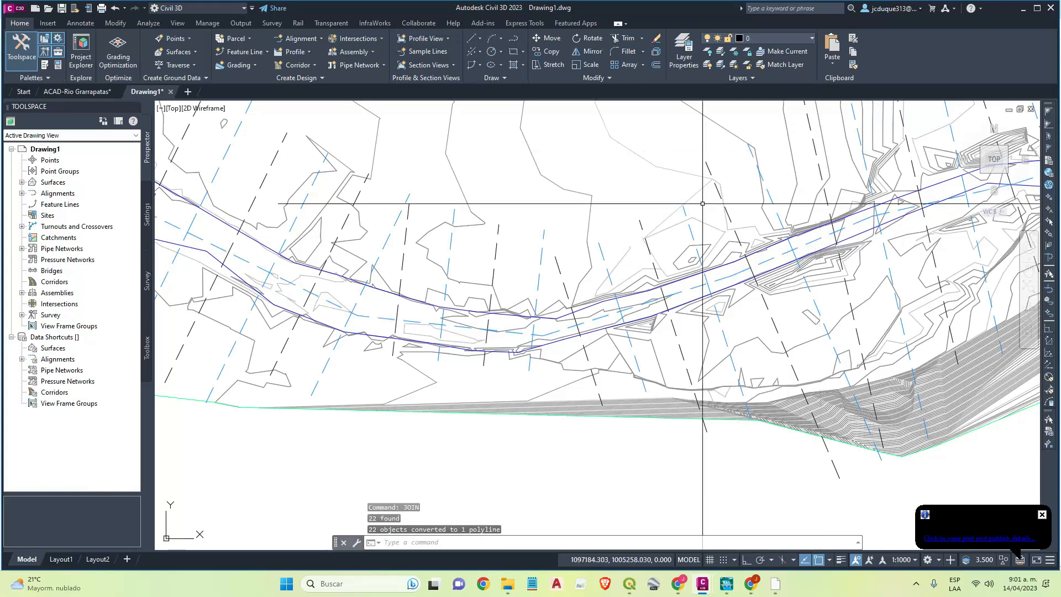
# Select the joined river-axis polyline and check its continuity along the whole channel.
pyautogui.click(368, 318)
pyautogui.scroll(-5, 734, 201)
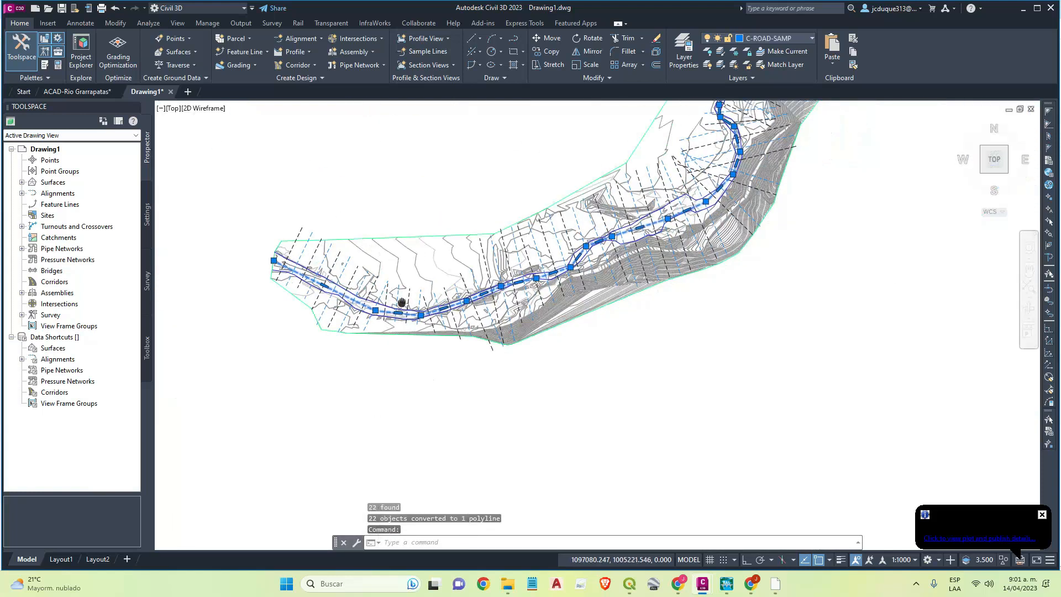
pyautogui.moveTo(720, 220); pyautogui.dragTo(635, 378, button='middle')
pyautogui.moveTo(631, 290); pyautogui.dragTo(942, 126, button='middle')
pyautogui.scroll(2, 497, 311)
pyautogui.press('Escape')
pyautogui.scroll(4, 461, 331)
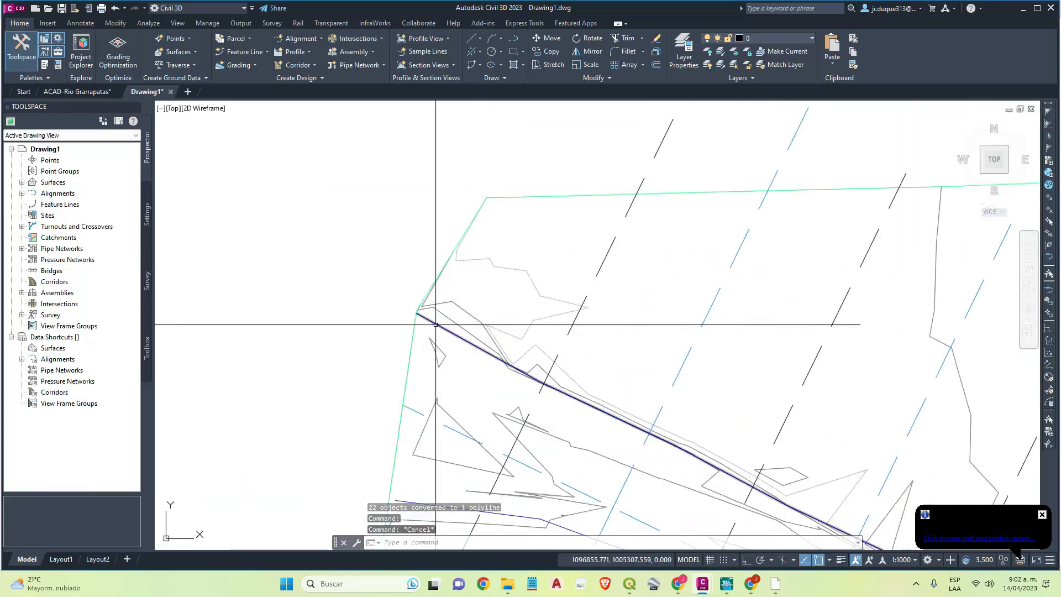
# Examine the water edges along the whole reach, selecting a polyline on layer espejo de agua to check its continuity.
pyautogui.scroll(-5, 505, 313)
pyautogui.moveTo(516, 311); pyautogui.dragTo(361, 304, button='middle')
pyautogui.scroll(-2, 749, 291)
pyautogui.moveTo(768, 289); pyautogui.dragTo(597, 356, button='middle')
pyautogui.moveTo(932, 291); pyautogui.dragTo(692, 399, button='middle')
pyautogui.moveTo(822, 276); pyautogui.dragTo(658, 464, button='middle')
pyautogui.scroll(-2, 725, 297)
pyautogui.moveTo(730, 294); pyautogui.dragTo(688, 296, button='middle')
pyautogui.scroll(4, 743, 263)
pyautogui.press('Escape')
pyautogui.click(729, 234)
pyautogui.scroll(-2, 686, 297)
pyautogui.scroll(-3, 652, 266)
pyautogui.moveTo(623, 237); pyautogui.dragTo(604, 379, button='middle')
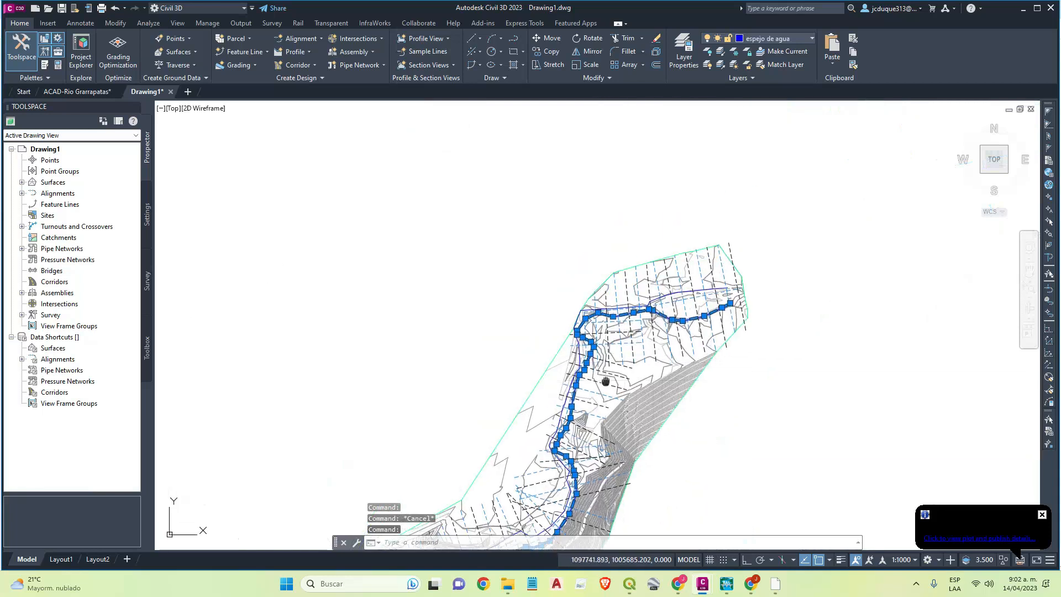
pyautogui.scroll(3, 553, 359)
pyautogui.moveTo(525, 343); pyautogui.dragTo(564, 366, button='middle')
pyautogui.press('Escape')
pyautogui.press('Escape')
pyautogui.scroll(2, 424, 387)
pyautogui.scroll(2, 425, 384)
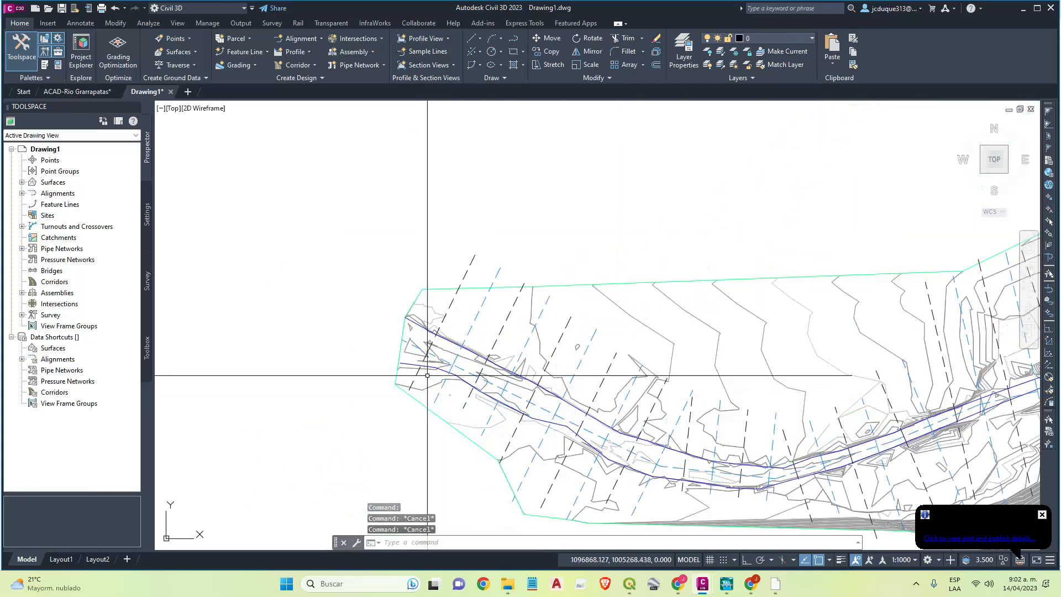
pyautogui.press('Escape')
pyautogui.scroll(-2, 539, 327)
pyautogui.scroll(-2, 538, 327)
pyautogui.moveTo(539, 327); pyautogui.dragTo(474, 315, button='middle')
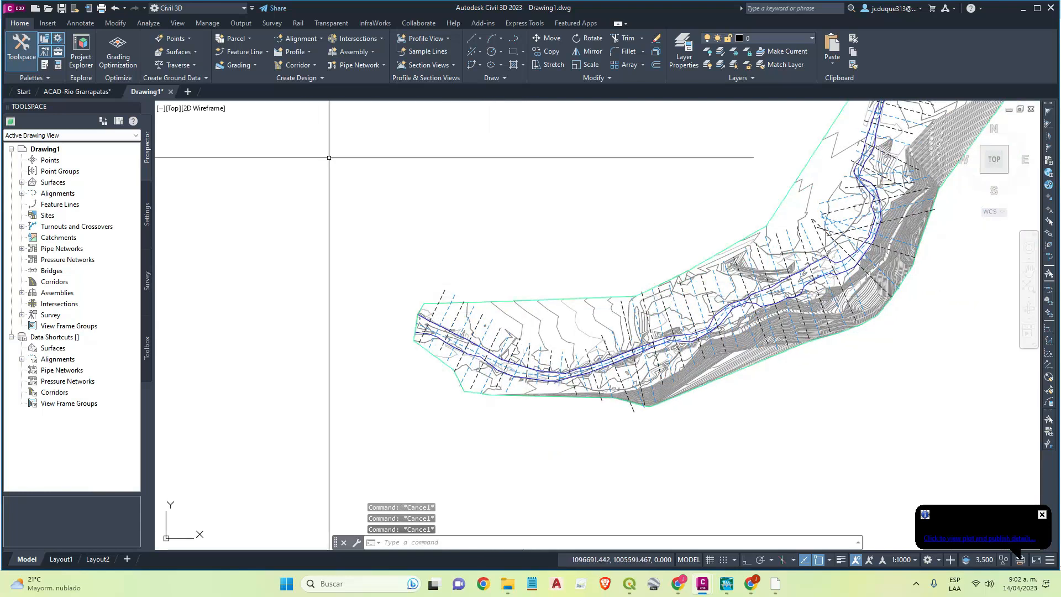
# Start an alignment from the joined river-axis polyline and check its direction along the channel.
pyautogui.click(315, 38)
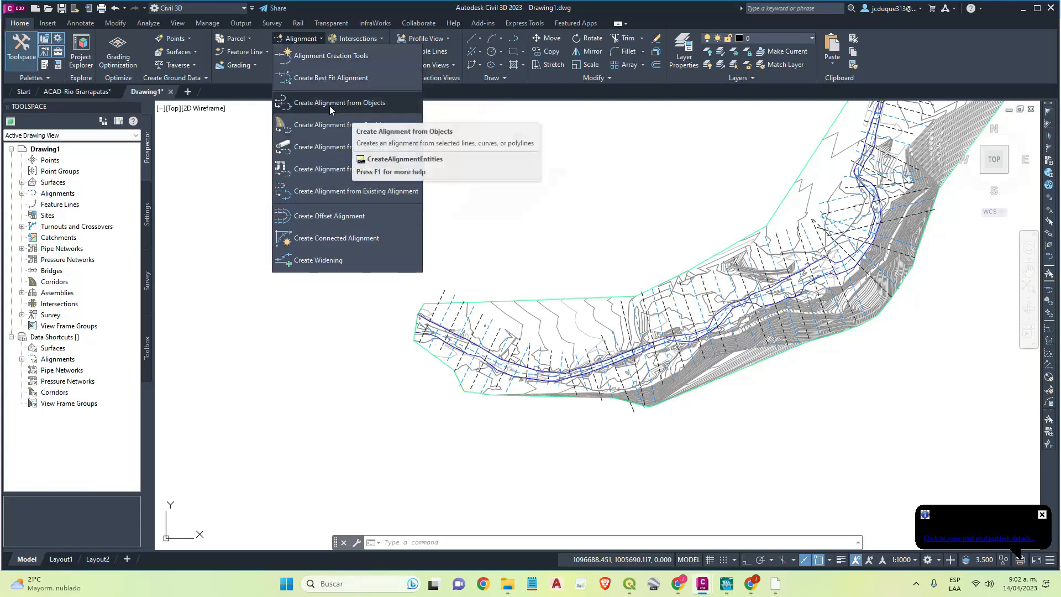
pyautogui.click(330, 105)
pyautogui.scroll(5, 405, 336)
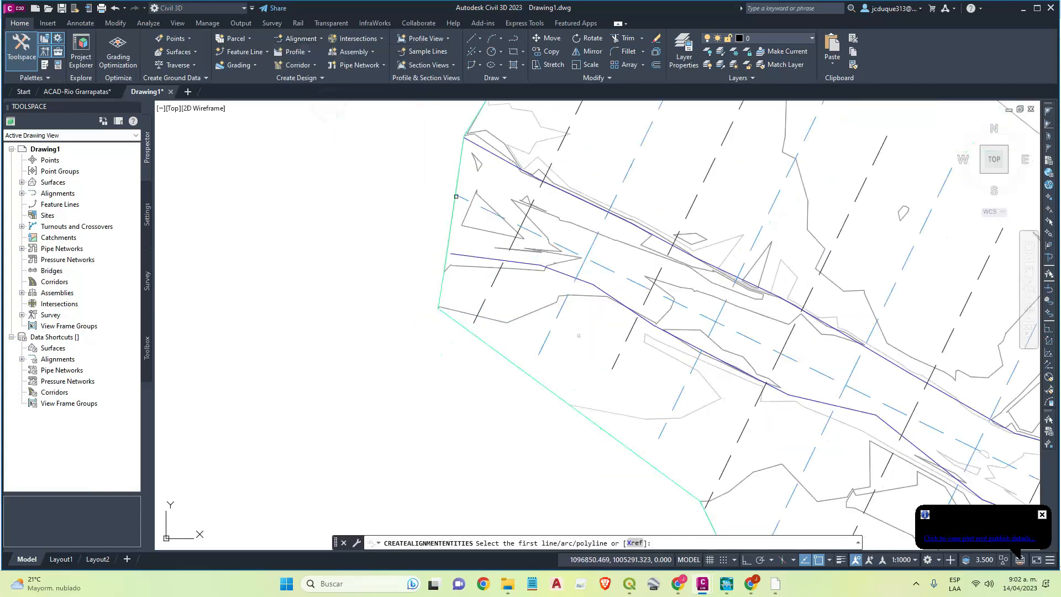
pyautogui.click(456, 196)
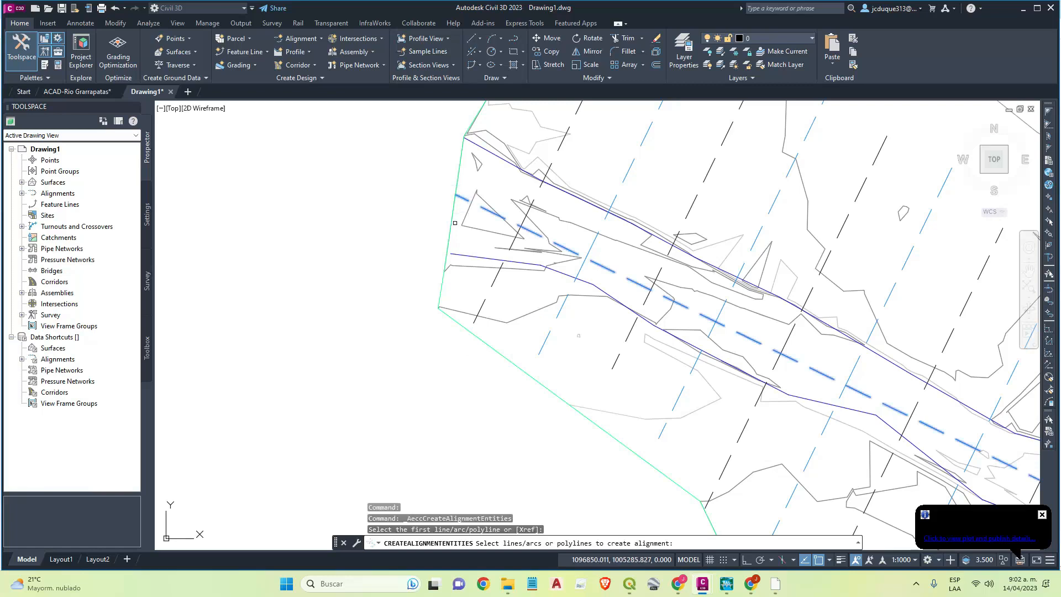
pyautogui.press('Return')
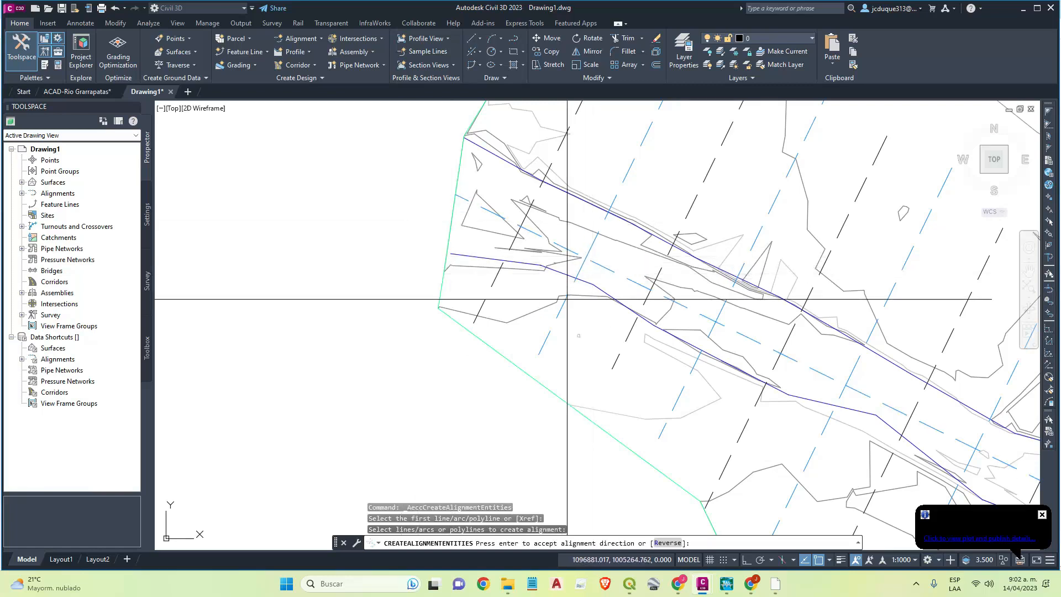
pyautogui.scroll(-5, 561, 313)
pyautogui.moveTo(560, 314); pyautogui.dragTo(387, 330, button='middle')
pyautogui.moveTo(782, 314); pyautogui.dragTo(589, 396, button='middle')
pyautogui.scroll(6, 867, 237)
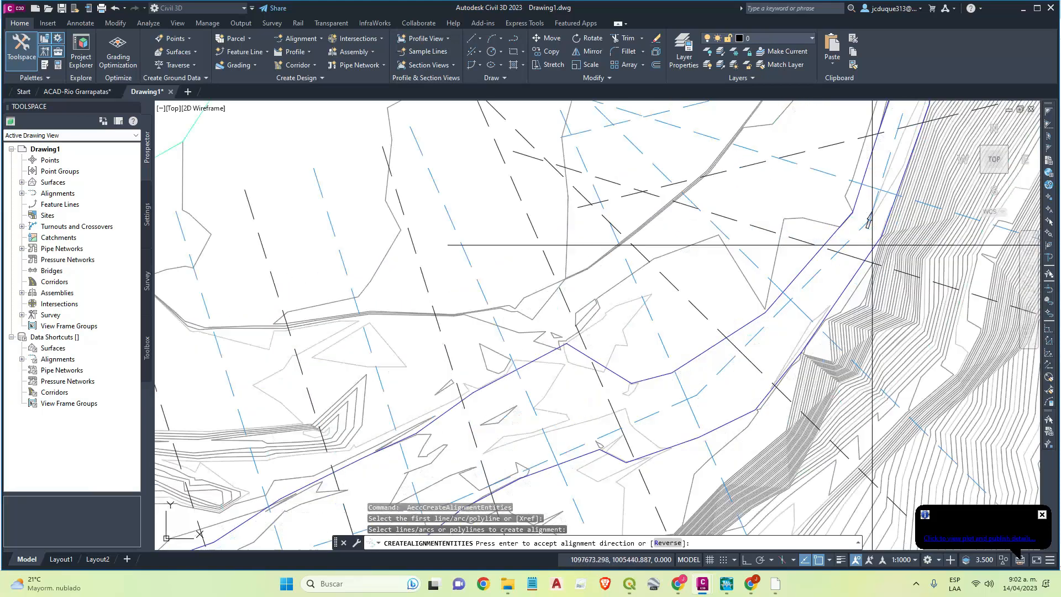
pyautogui.scroll(-5, 871, 193)
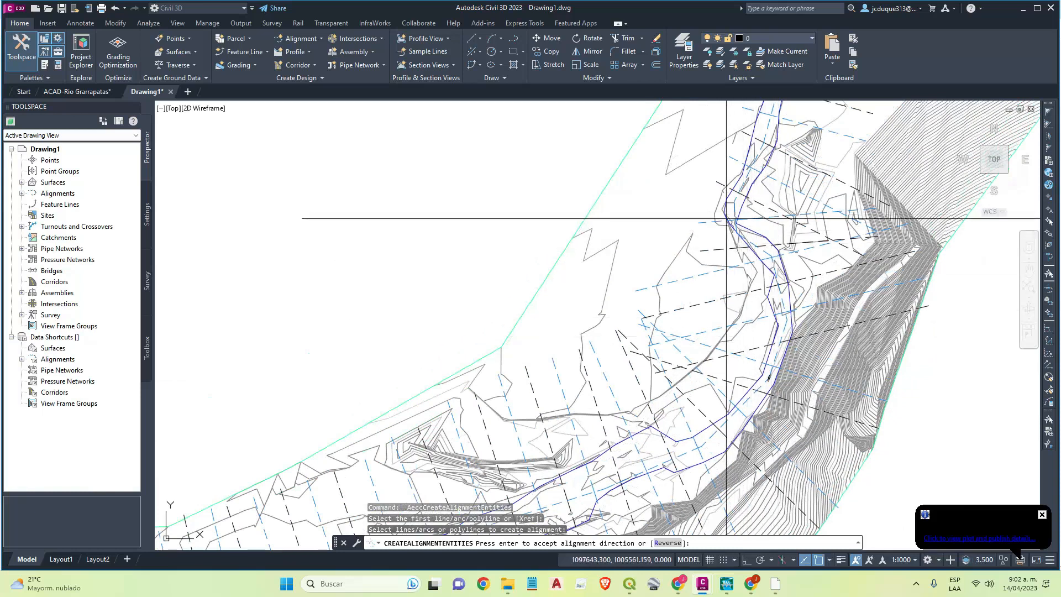
# Accept the direction and create the centerline alignment EJE from station 0+000, without curves between tangents or erasing existing entities.
pyautogui.press('Return')
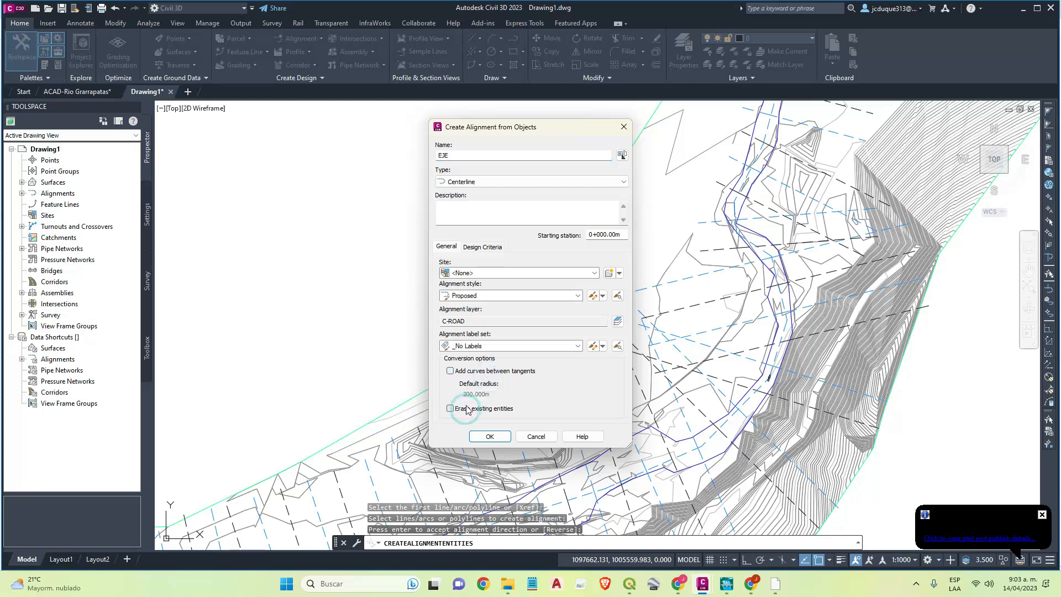
pyautogui.click(489, 435)
pyautogui.scroll(-3, 486, 436)
pyautogui.scroll(6, 485, 398)
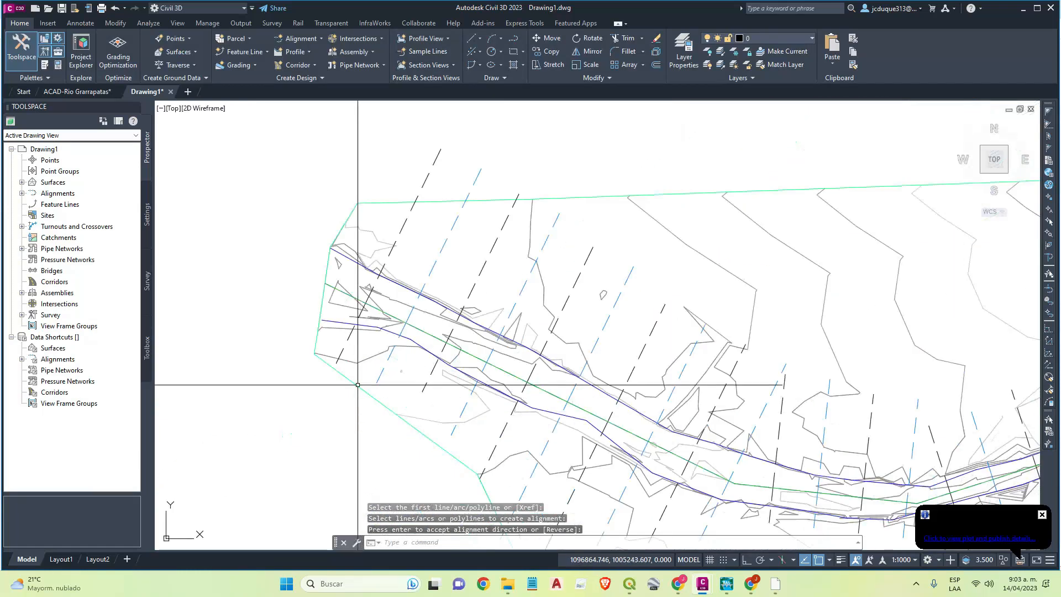
# Start an alignment from the water edge north of the axis, following its course and checking the proposed direction.
pyautogui.scroll(3, 376, 343)
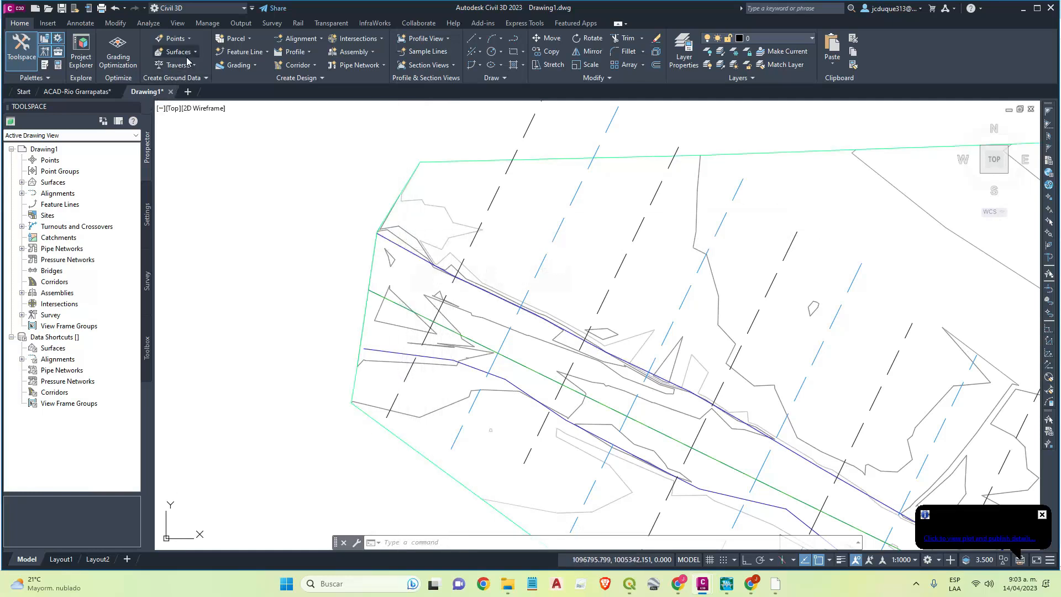
pyautogui.click(296, 39)
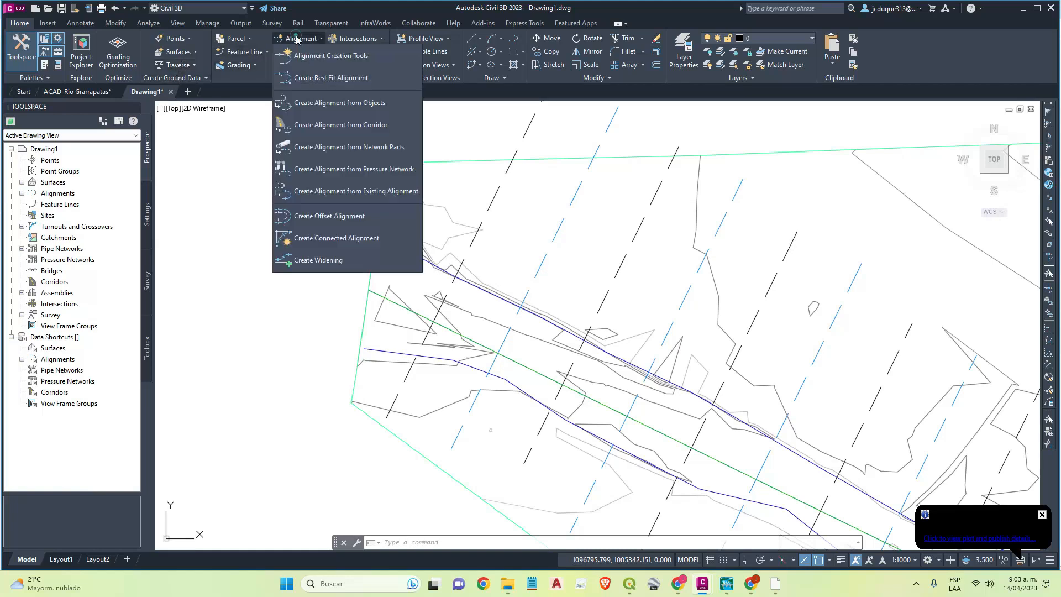
pyautogui.click(336, 104)
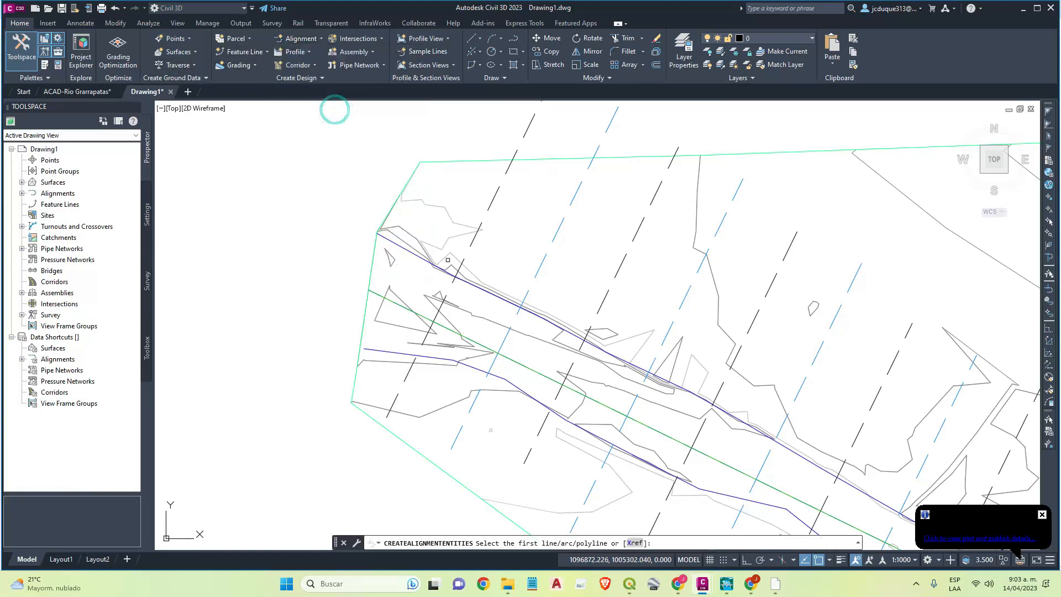
pyautogui.click(404, 248)
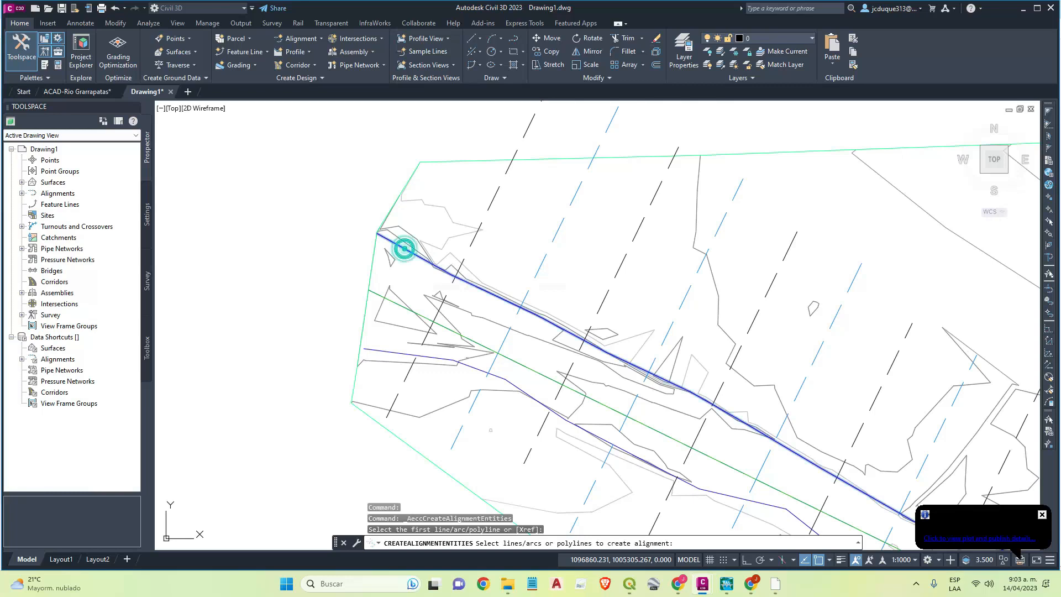
pyautogui.scroll(-5, 422, 264)
pyautogui.moveTo(539, 291); pyautogui.dragTo(362, 287, button='middle')
pyautogui.moveTo(693, 264); pyautogui.dragTo(632, 345, button='middle')
pyautogui.moveTo(807, 259); pyautogui.dragTo(741, 358, button='middle')
pyautogui.moveTo(799, 250)
pyautogui.mouseDown(button='middle')
pyautogui.moveTo(738, 326)
pyautogui.moveTo(712, 412)
pyautogui.moveTo(696, 280)
pyautogui.moveTo(671, 300)
pyautogui.mouseUp(button='middle')
pyautogui.moveTo(631, 422)
pyautogui.mouseDown(button='middle')
pyautogui.moveTo(615, 390)
pyautogui.moveTo(681, 355)
pyautogui.moveTo(801, 350)
pyautogui.moveTo(712, 405)
pyautogui.mouseUp(button='middle')
pyautogui.moveTo(807, 248)
pyautogui.mouseDown(button='middle')
pyautogui.moveTo(762, 329)
pyautogui.moveTo(786, 403)
pyautogui.moveTo(796, 272)
pyautogui.moveTo(733, 325)
pyautogui.mouseUp(button='middle')
pyautogui.press('Return')
pyautogui.moveTo(537, 331); pyautogui.dragTo(593, 204, button='middle')
pyautogui.scroll(-2, 507, 311)
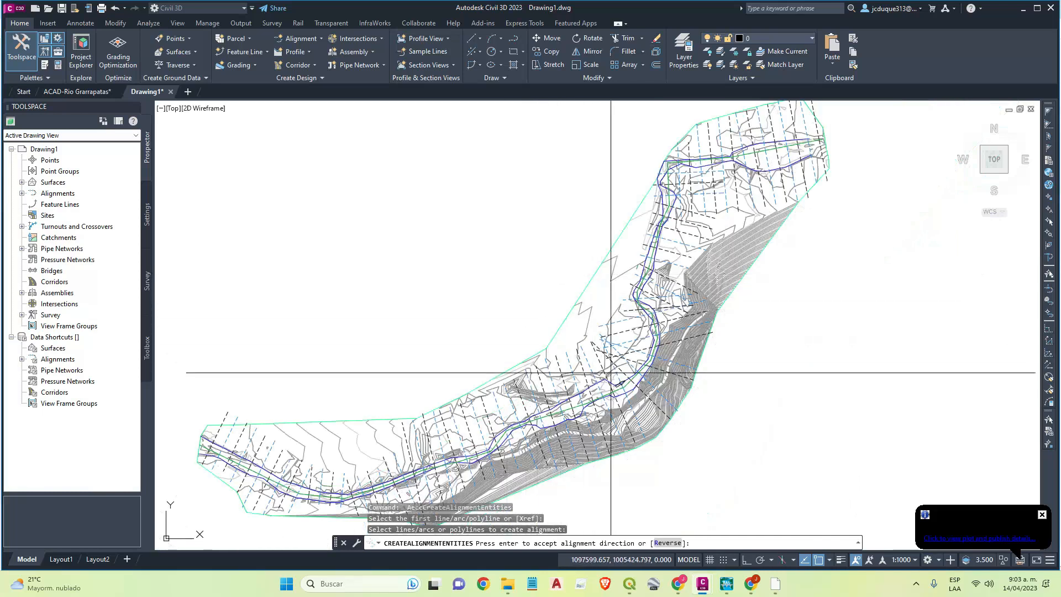
pyautogui.scroll(6, 611, 373)
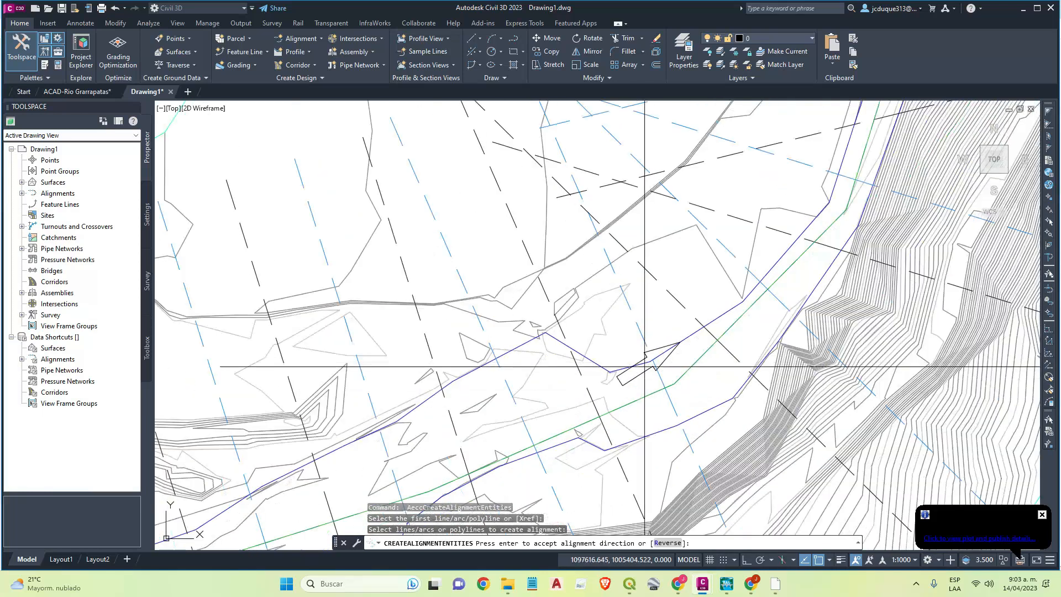
# Accept the direction and create the centerline alignment IZ from station 0+000 without curves between tangents.
pyautogui.press('Return')
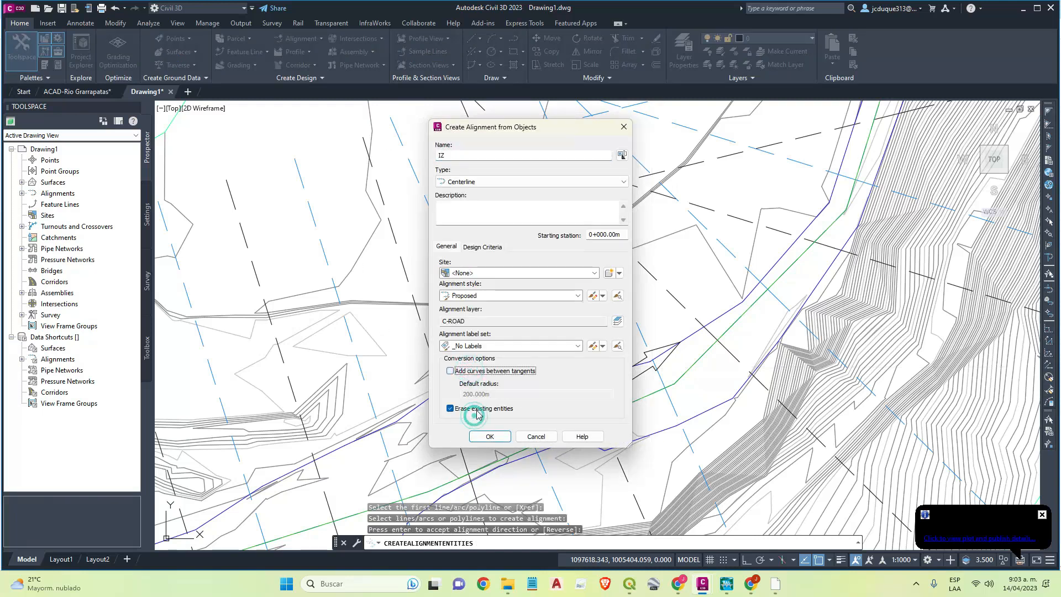
pyautogui.click(489, 436)
pyautogui.scroll(-4, 434, 433)
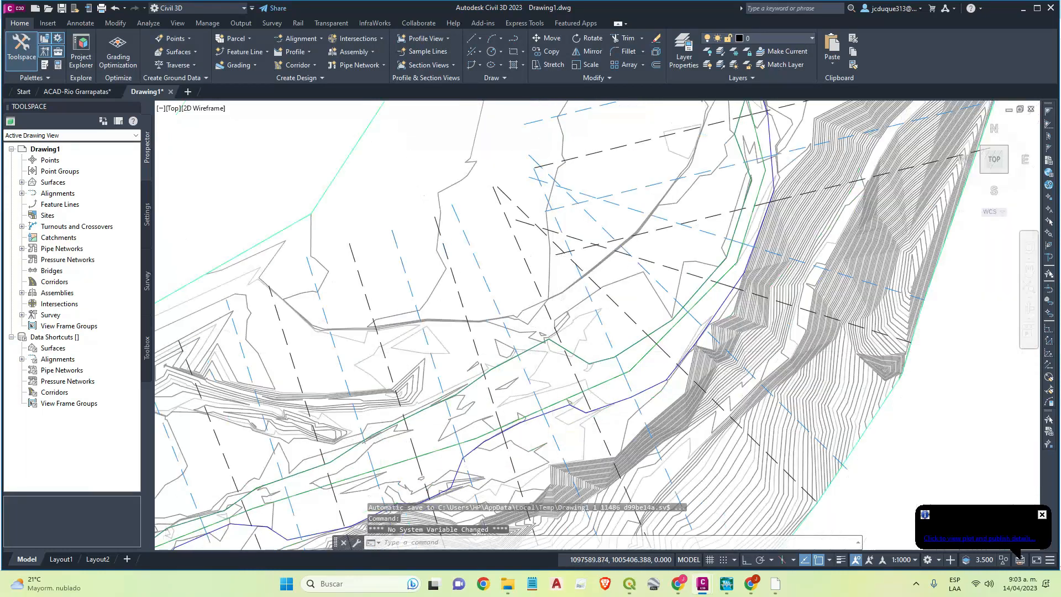
pyautogui.scroll(-3, 434, 434)
# Start an alignment from the water edge south of the axis and check its proposed direction along the channel.
pyautogui.scroll(8, 391, 297)
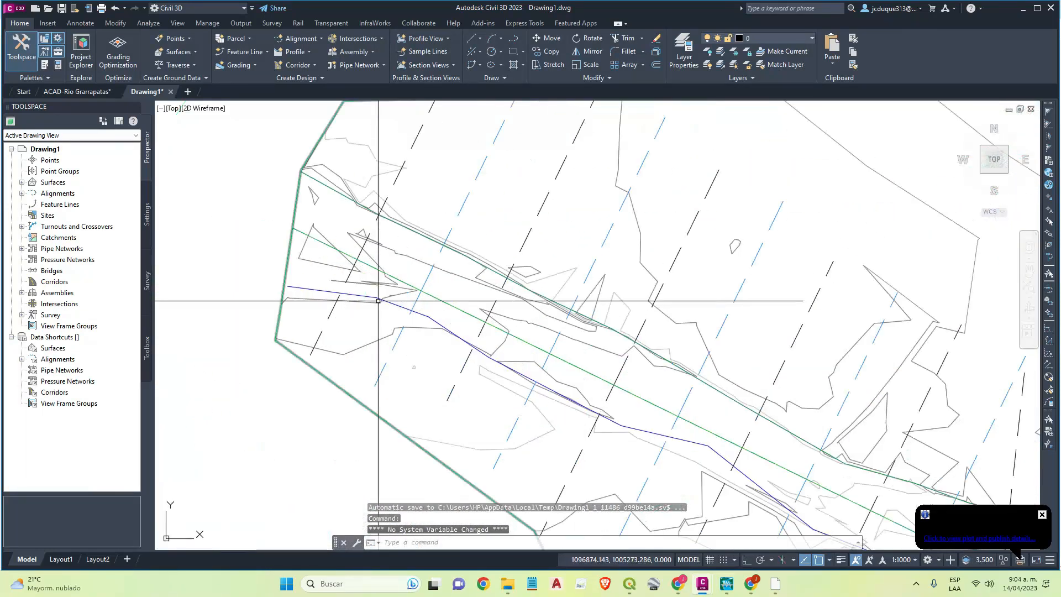
pyautogui.press('Return')
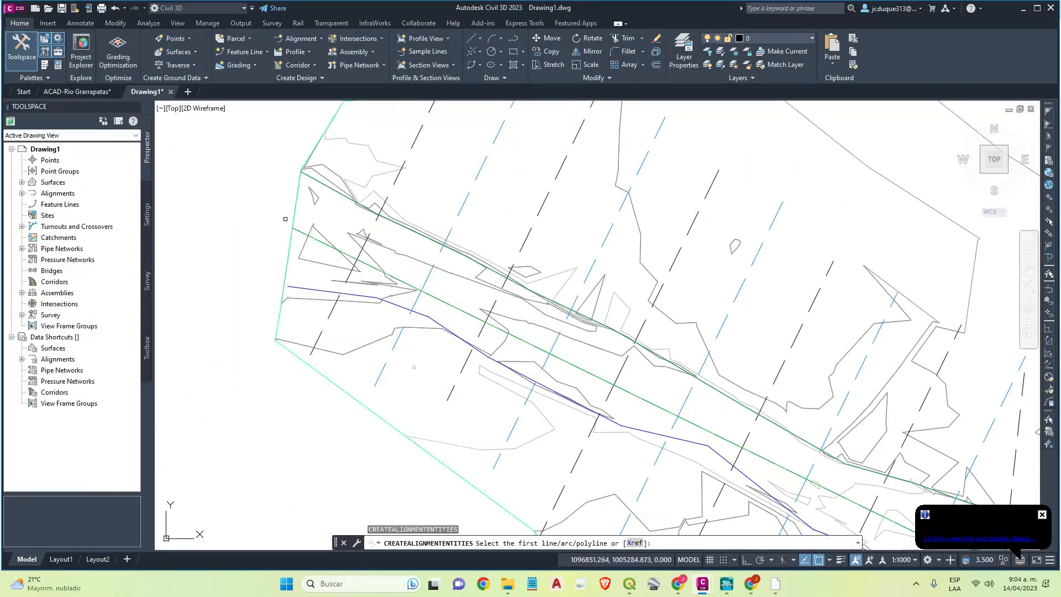
pyautogui.click(305, 40)
pyautogui.click(331, 78)
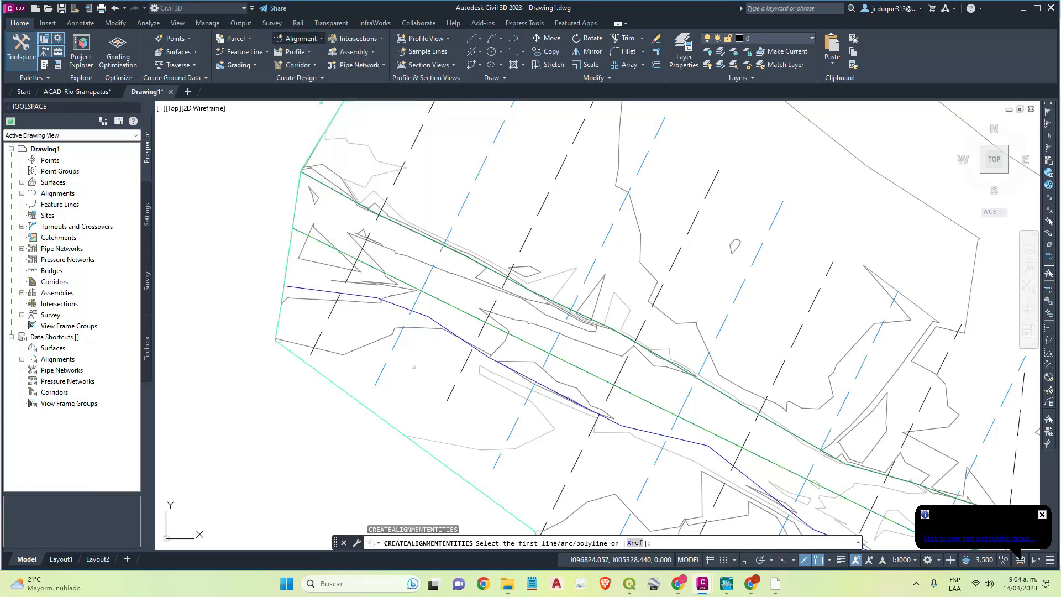
pyautogui.click(311, 287)
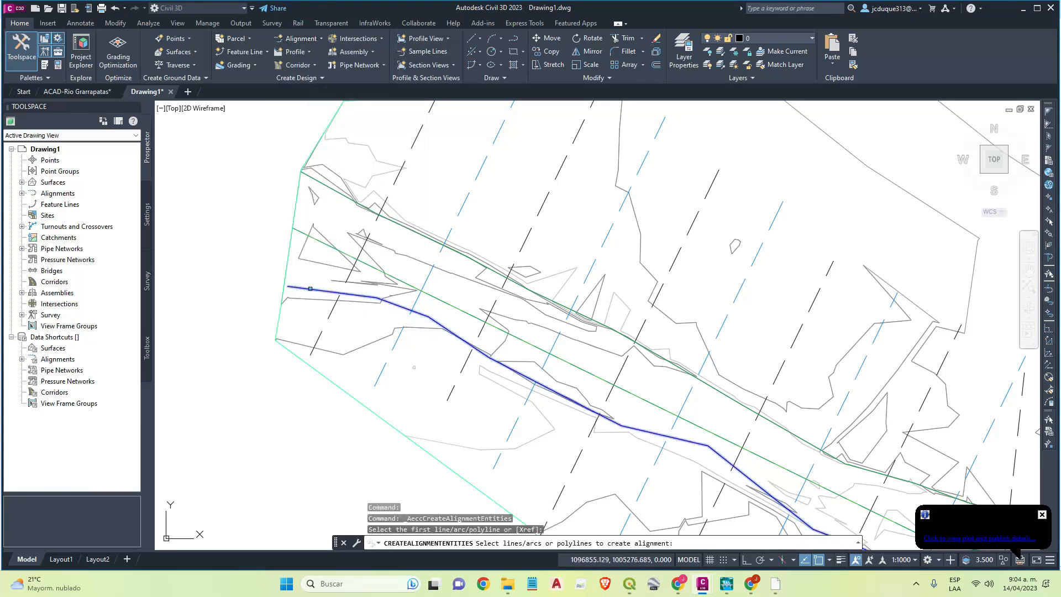
pyautogui.press('Return')
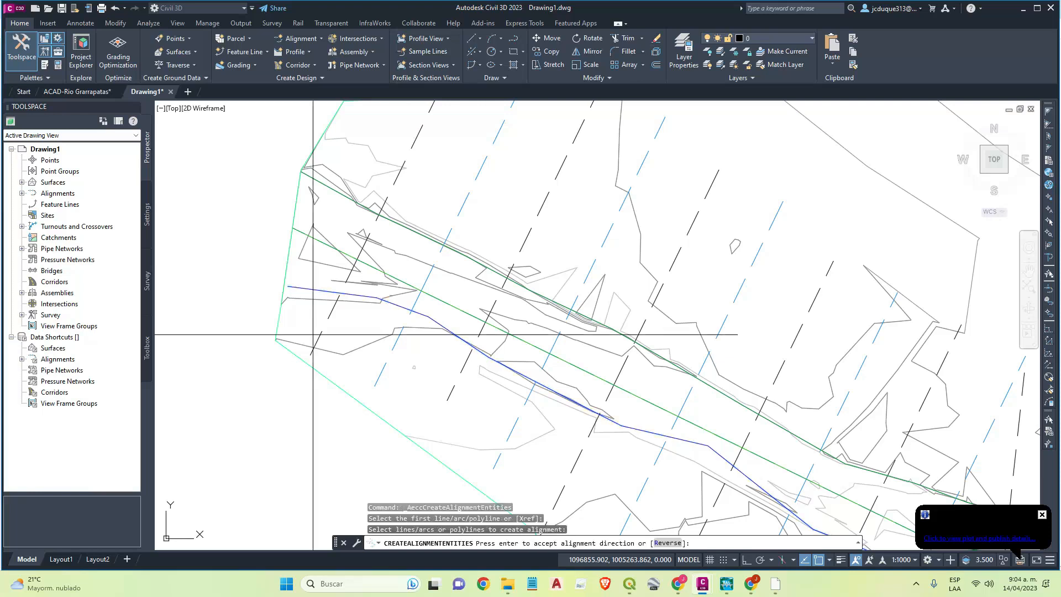
pyautogui.scroll(-5, 426, 206)
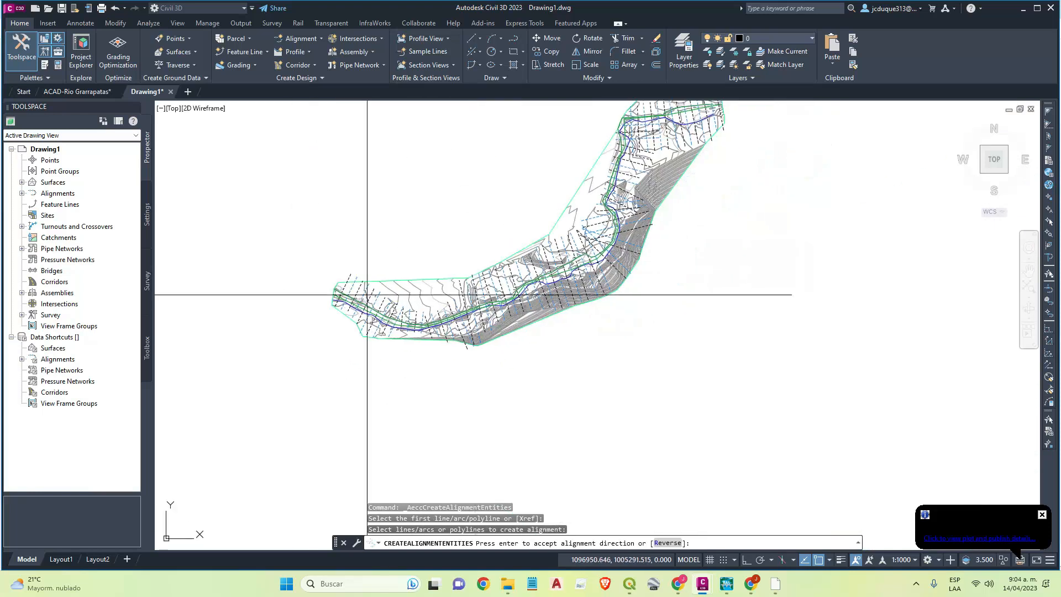
pyautogui.scroll(6, 580, 259)
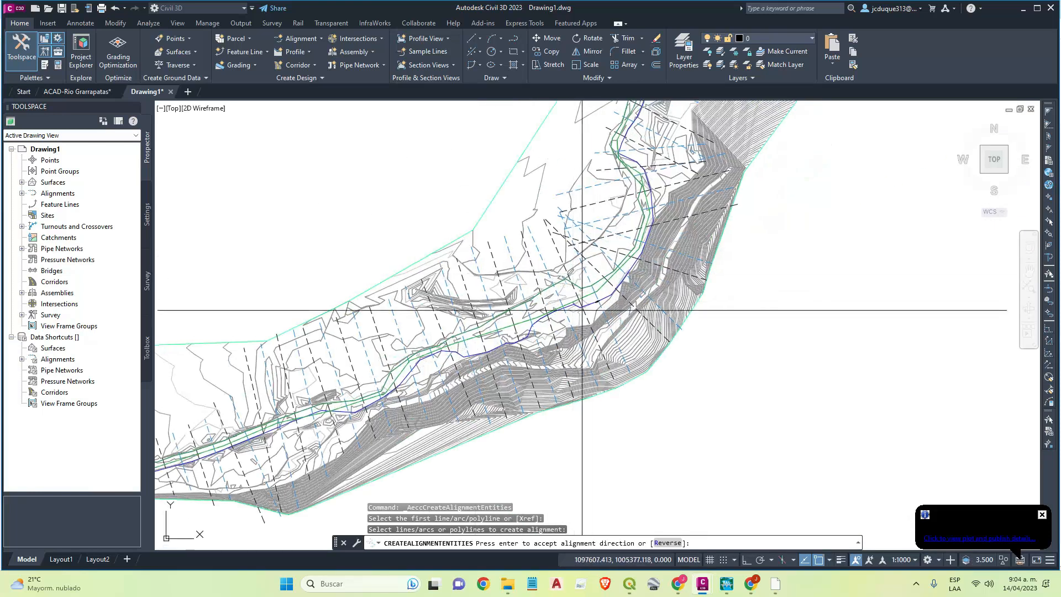
pyautogui.scroll(-3, 592, 285)
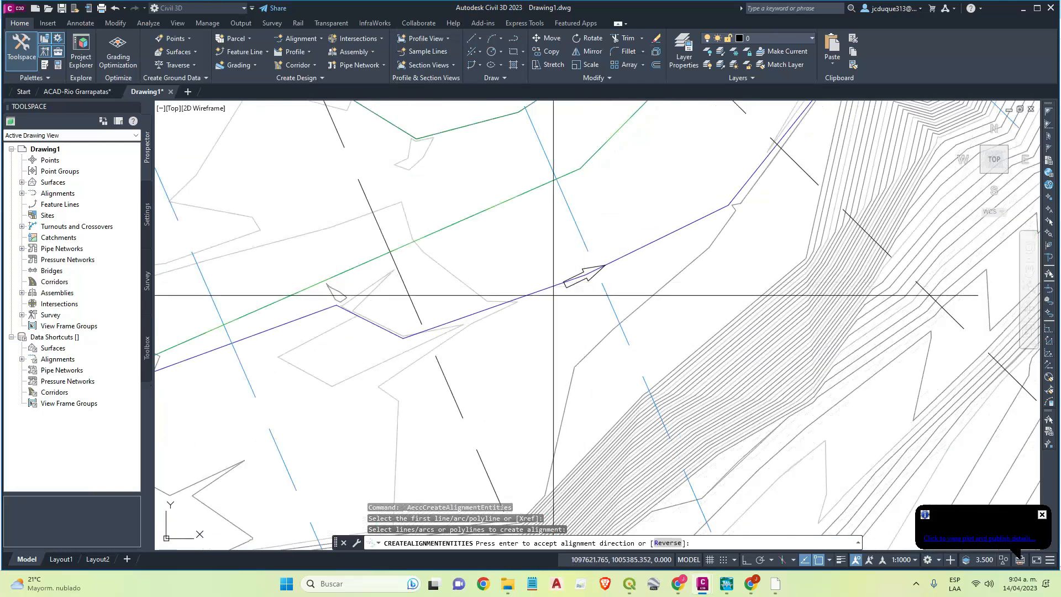
# Accept the direction and create the centerline alignment DR from station 0+000 without curves between tangents.
pyautogui.press('Return')
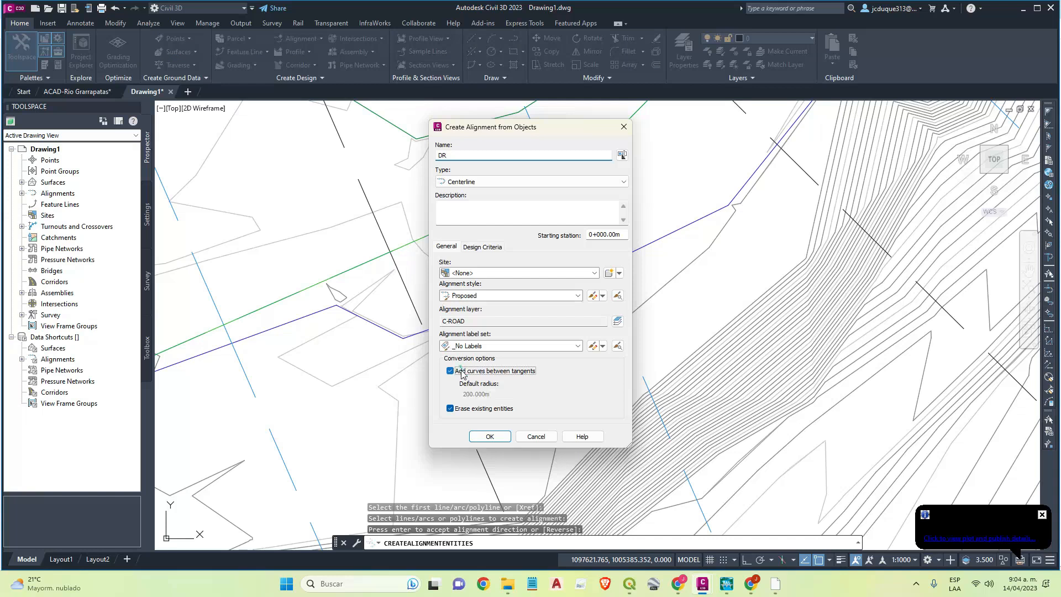
pyautogui.click(480, 440)
pyautogui.scroll(-8, 400, 419)
pyautogui.moveTo(530, 358); pyautogui.dragTo(797, 277, button='middle')
pyautogui.moveTo(533, 386); pyautogui.dragTo(857, 317, button='middle')
pyautogui.scroll(4, 344, 280)
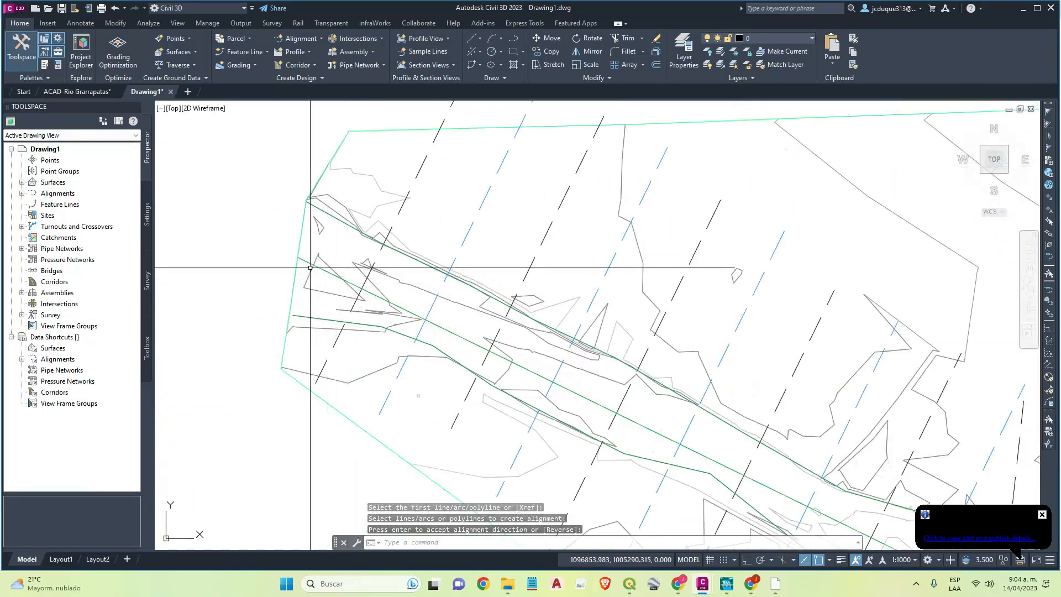
# Compare the first section lines at the western end of the river axis with those in the ACAD-Rio Garrapatas drawing.
pyautogui.scroll(3, 310, 267)
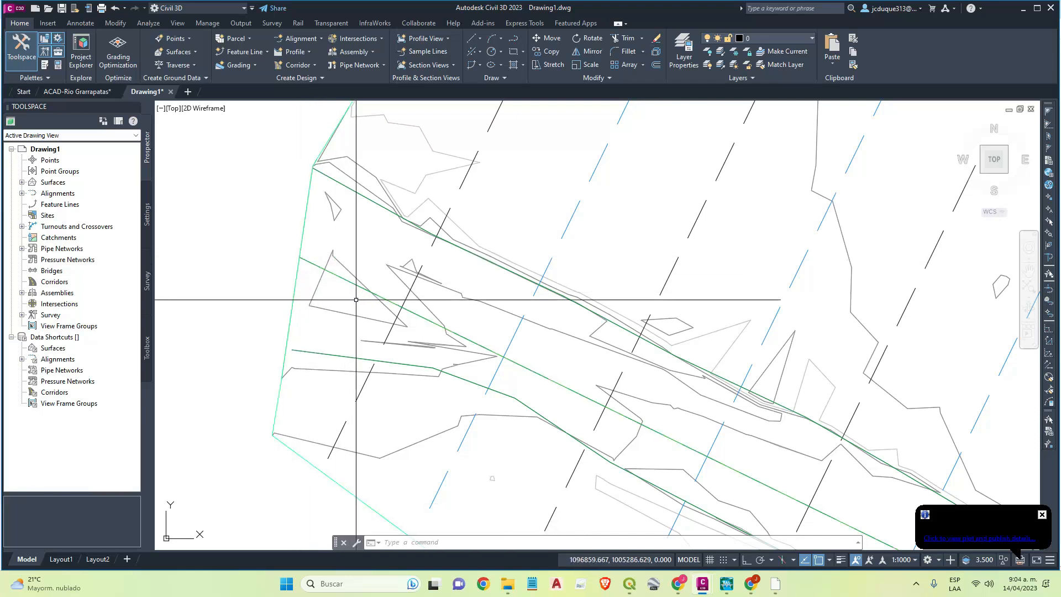
pyautogui.scroll(3, 364, 299)
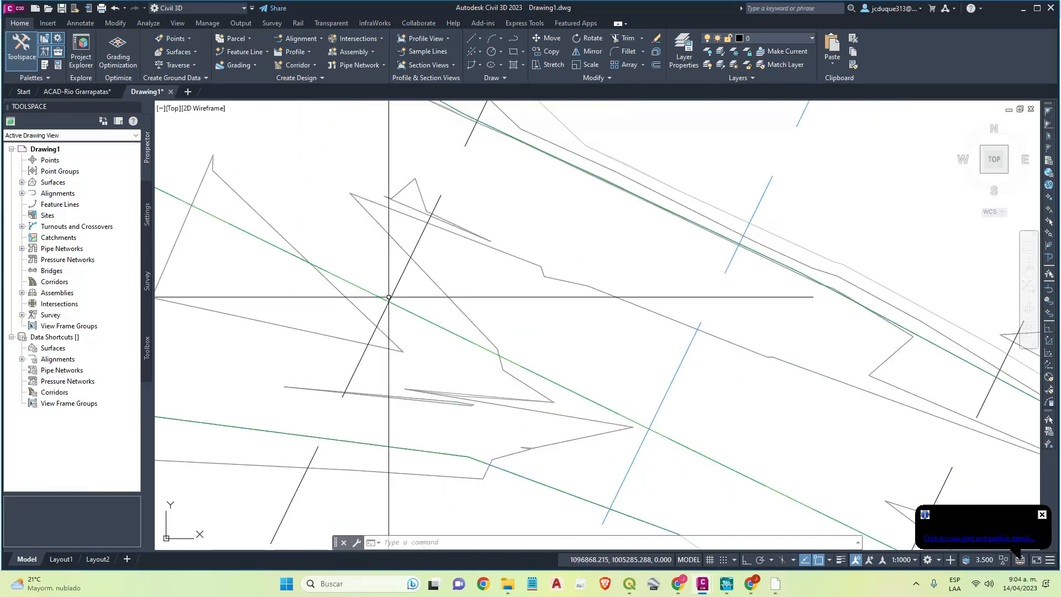
pyautogui.scroll(-3, 389, 297)
pyautogui.scroll(-2, 401, 311)
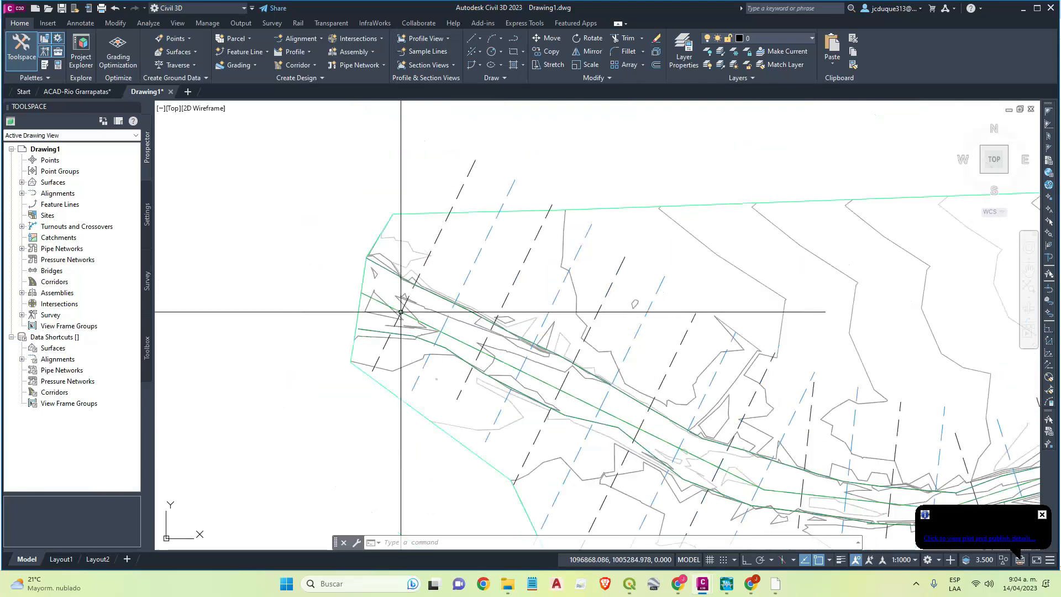
pyautogui.click(80, 94)
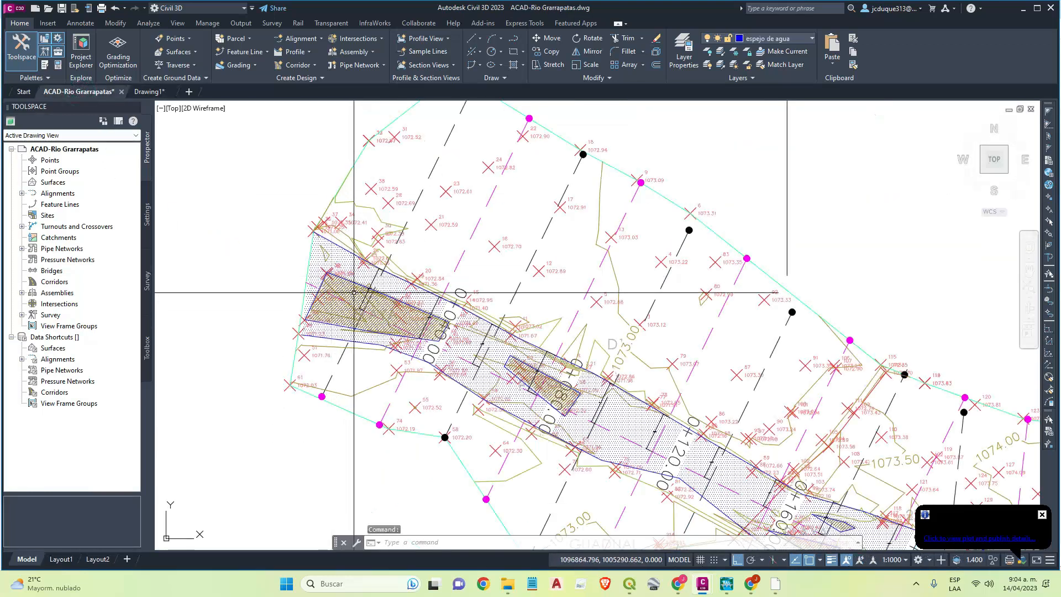
pyautogui.moveTo(358, 307); pyautogui.dragTo(365, 320, button='middle')
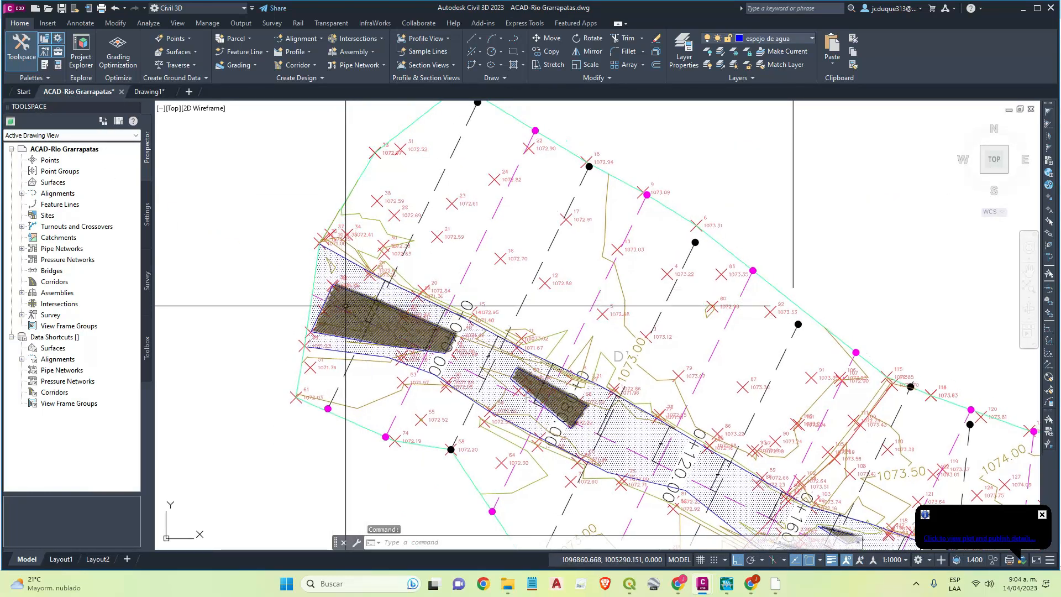
pyautogui.scroll(-2, 363, 318)
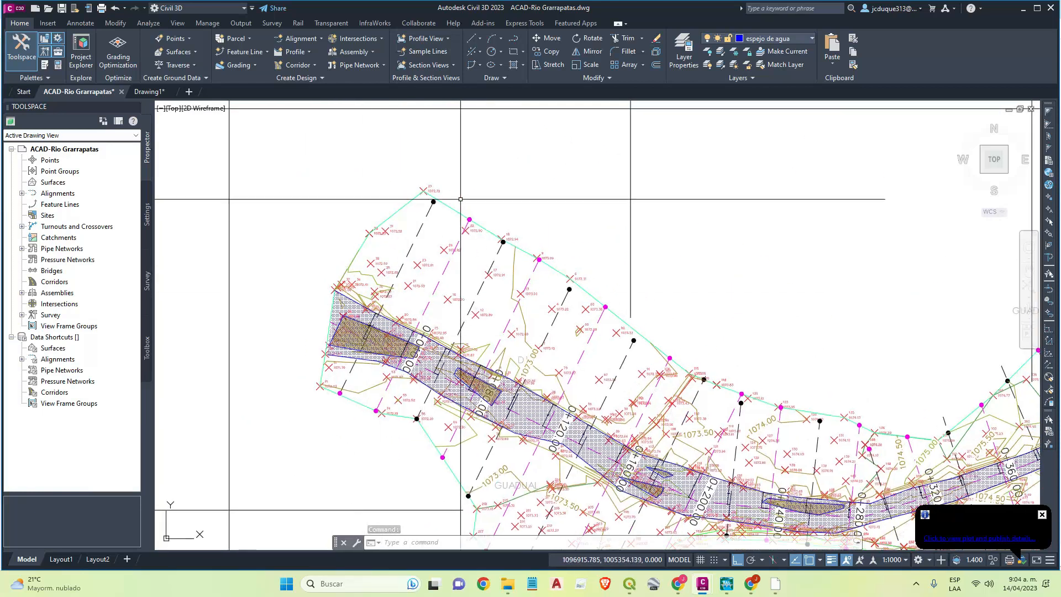
pyautogui.click(146, 92)
pyautogui.scroll(5, 324, 269)
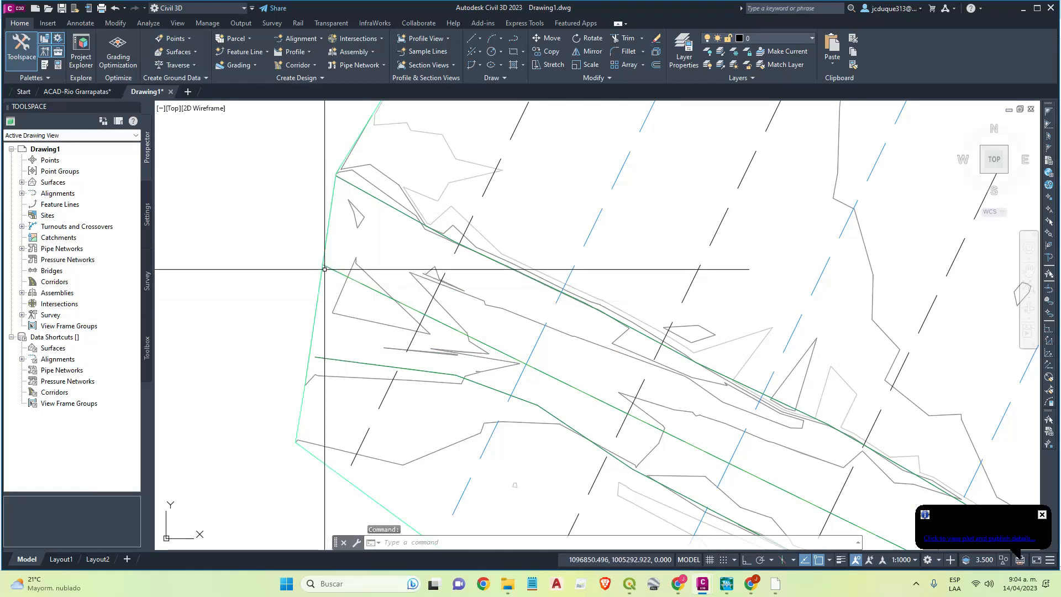
pyautogui.scroll(-3, 324, 269)
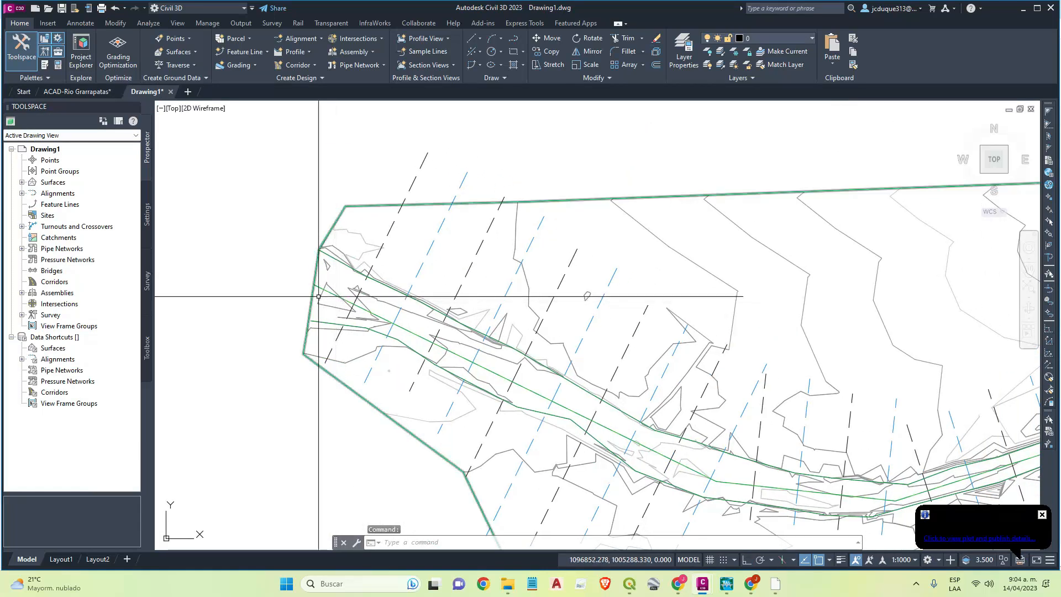
pyautogui.click(300, 40)
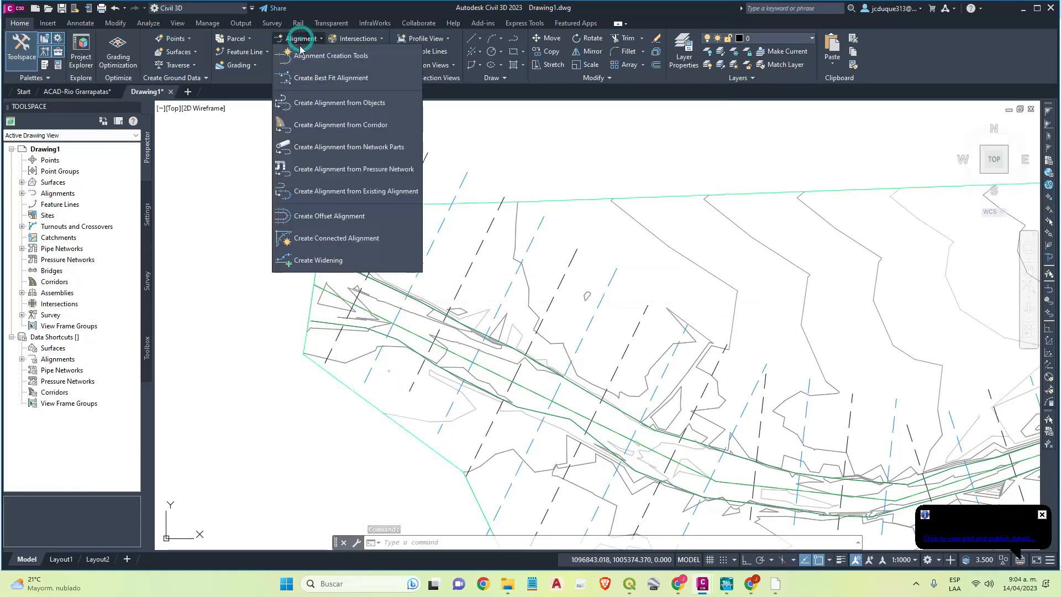
pyautogui.click(310, 103)
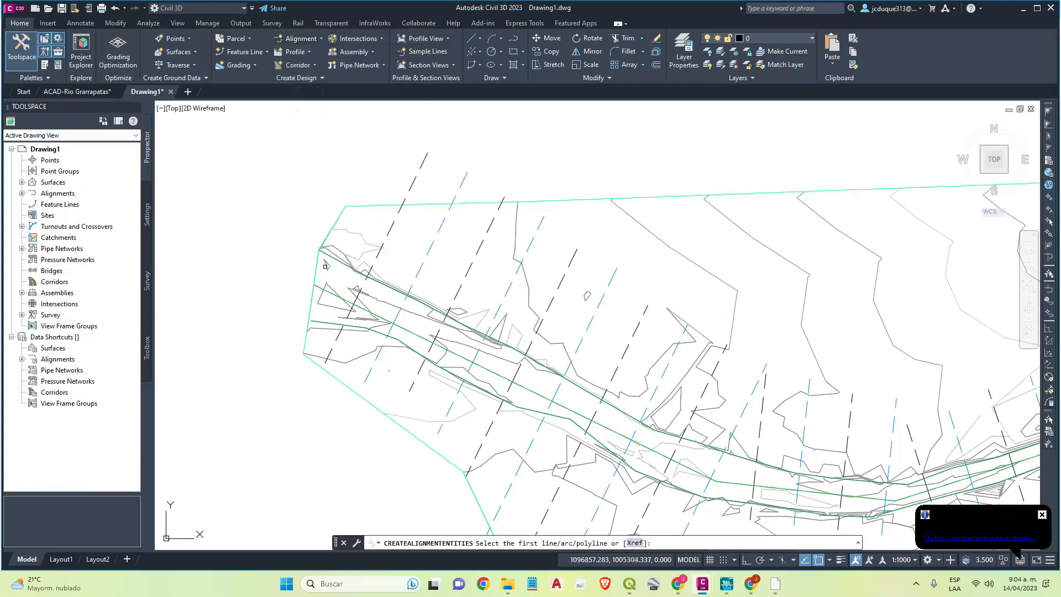
pyautogui.click(319, 285)
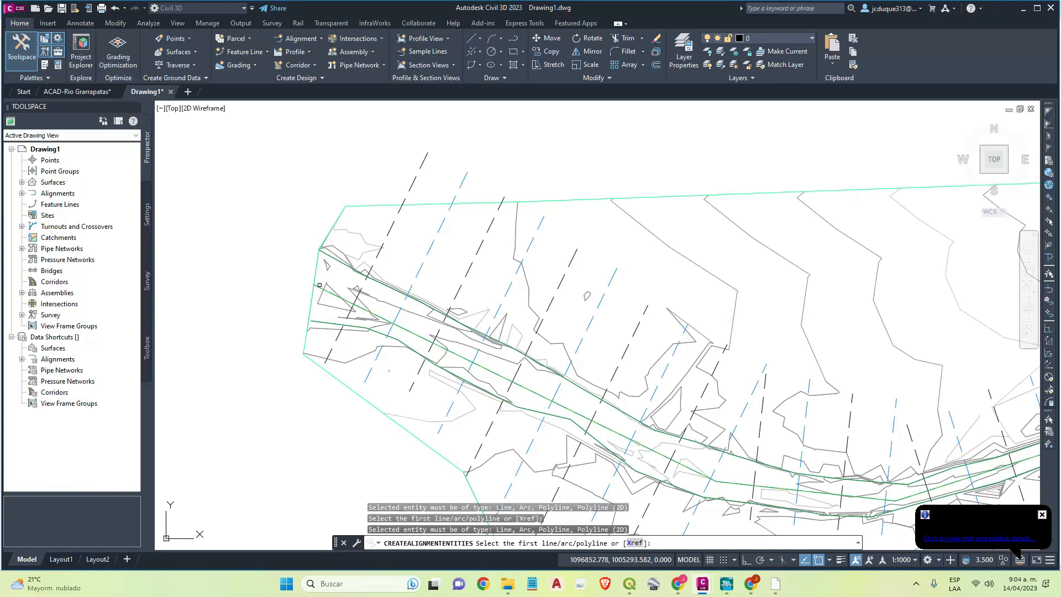
pyautogui.click(316, 284)
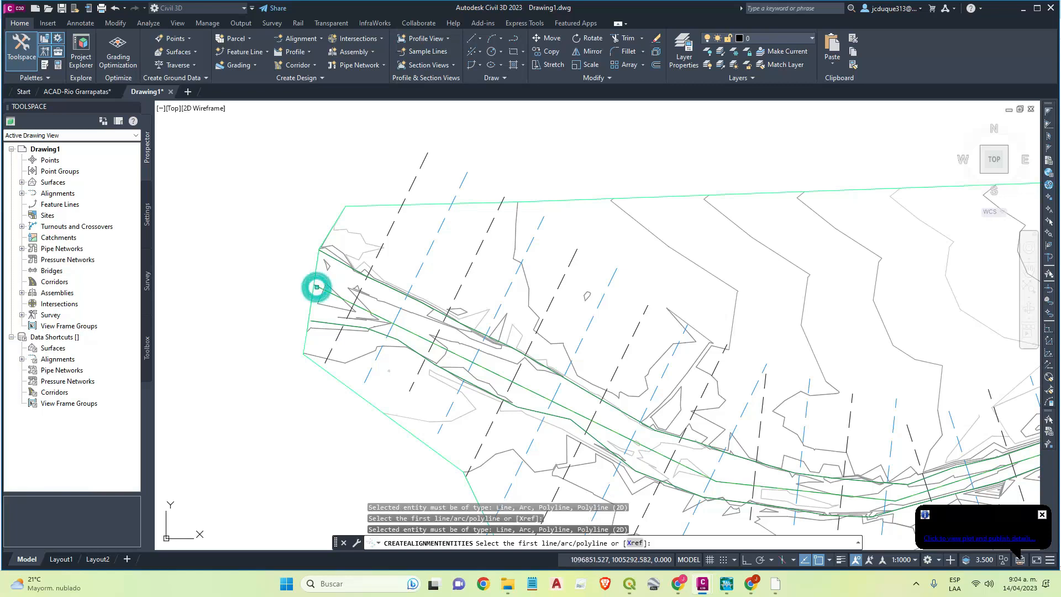
pyautogui.press('Escape')
pyautogui.press('Escape')
pyautogui.press('Escape')
pyautogui.moveTo(331, 289); pyautogui.dragTo(352, 292, button='middle')
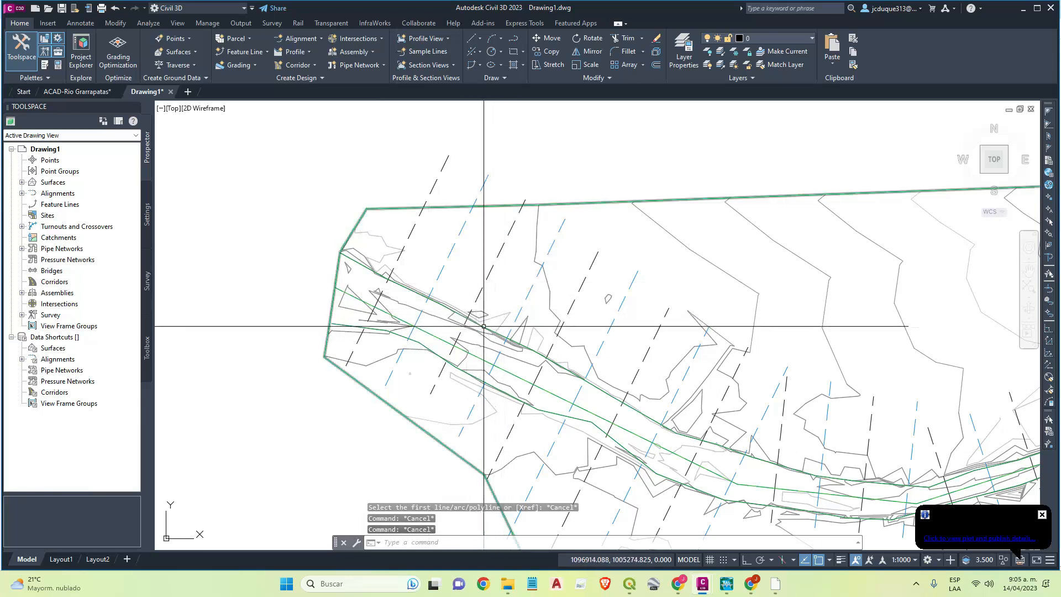
pyautogui.press('Return')
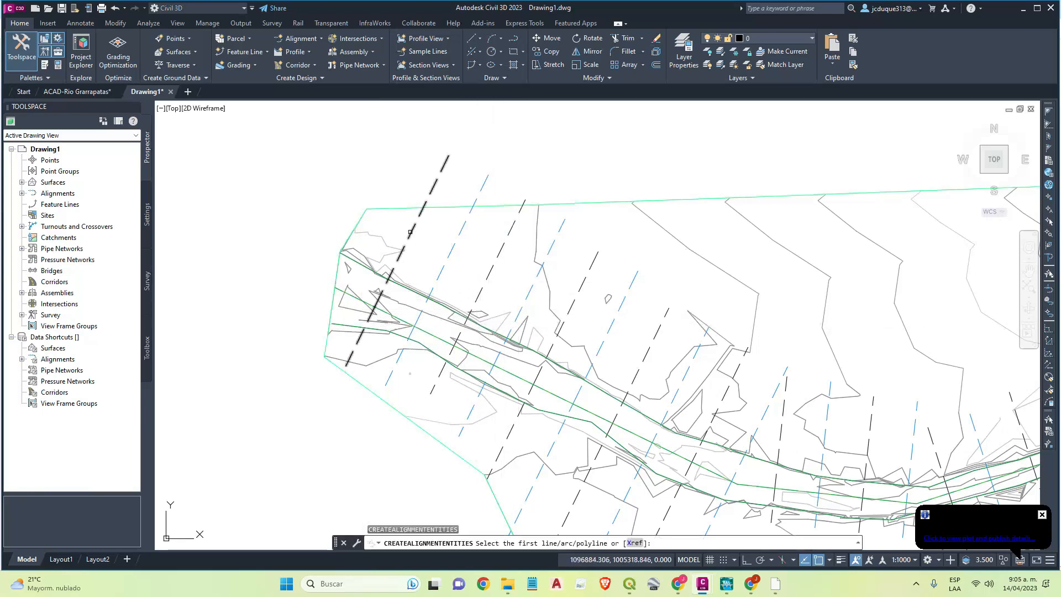
pyautogui.click(428, 234)
pyautogui.press('Return')
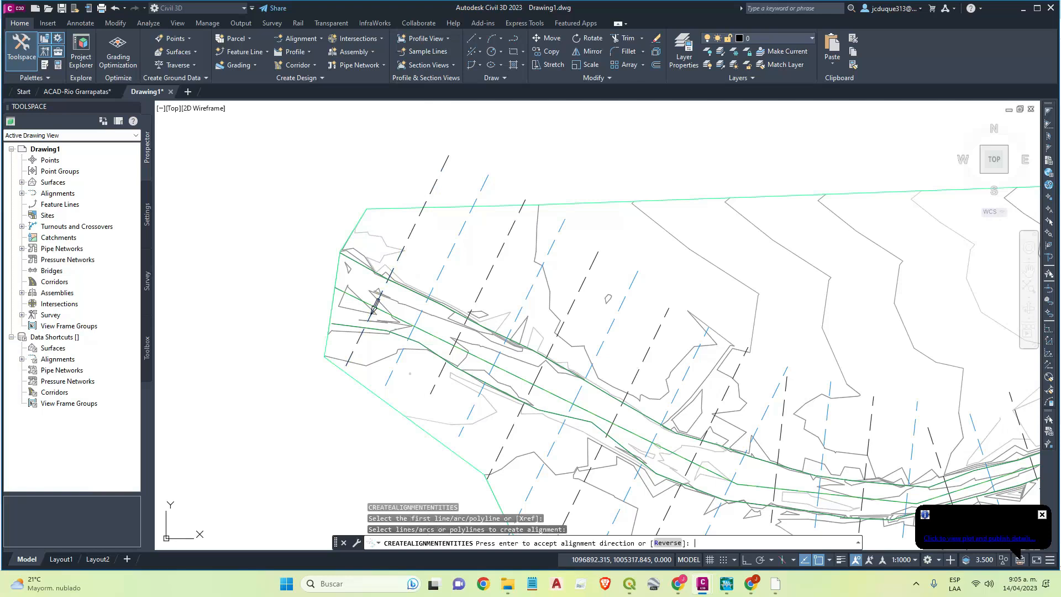
pyautogui.press('Return')
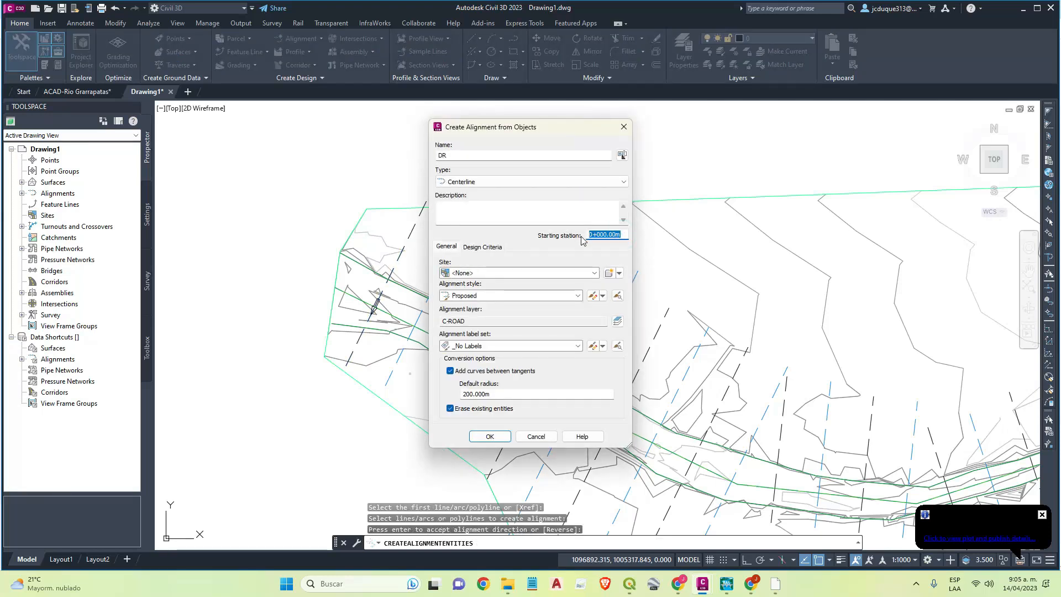
pyautogui.write('K')
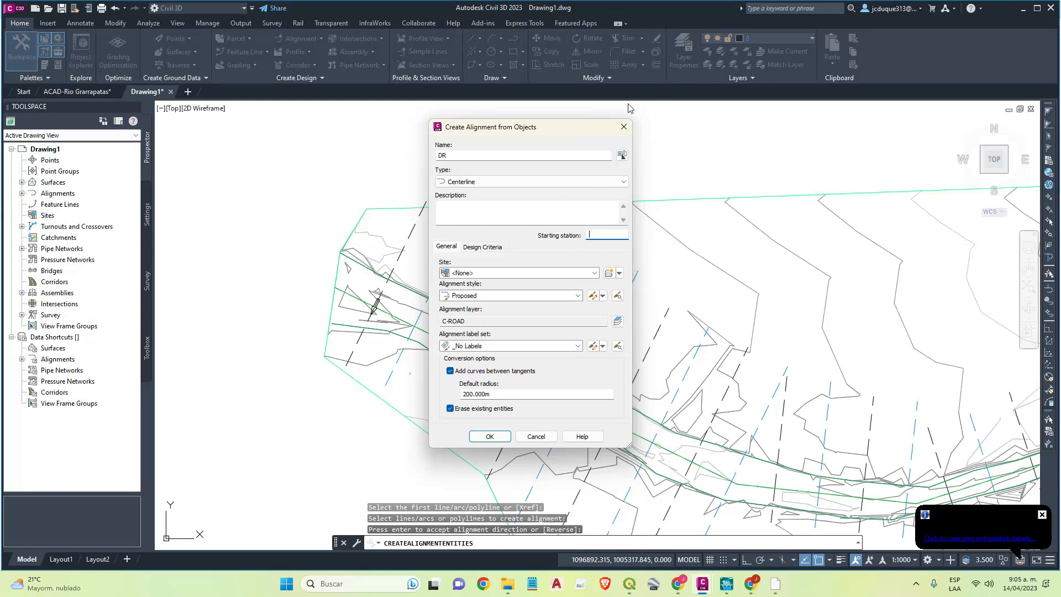
pyautogui.click(623, 128)
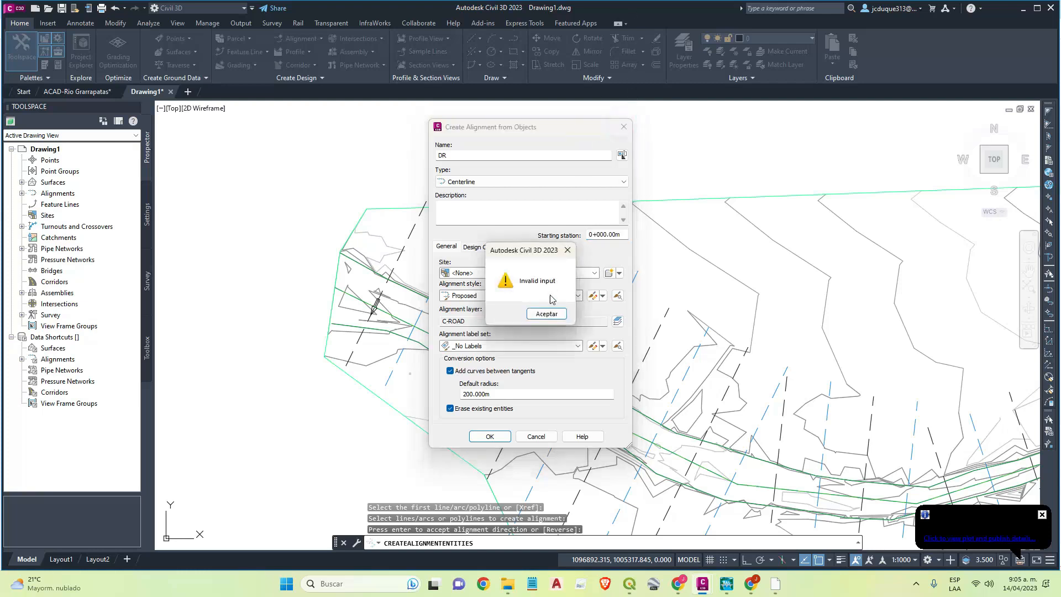
pyautogui.click(550, 316)
# Create a sample line group named SECCIONES along the EJE alignment, sampling the GARRAPATAS surface.
pyautogui.scroll(-4, 479, 323)
pyautogui.moveTo(480, 323); pyautogui.dragTo(355, 292, button='middle')
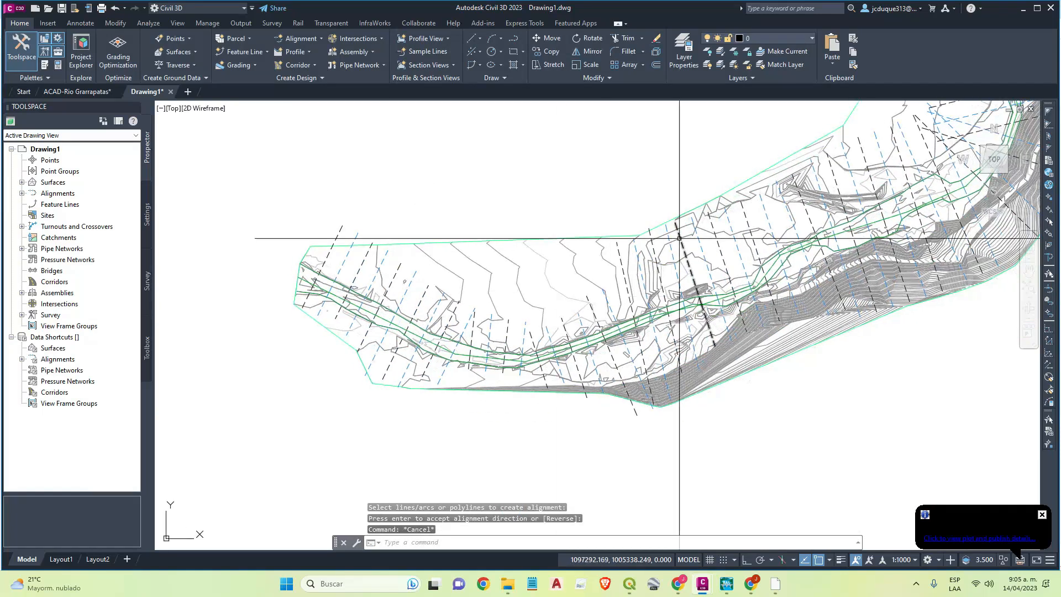
pyautogui.moveTo(537, 283); pyautogui.dragTo(563, 275, button='middle')
pyautogui.scroll(4, 304, 276)
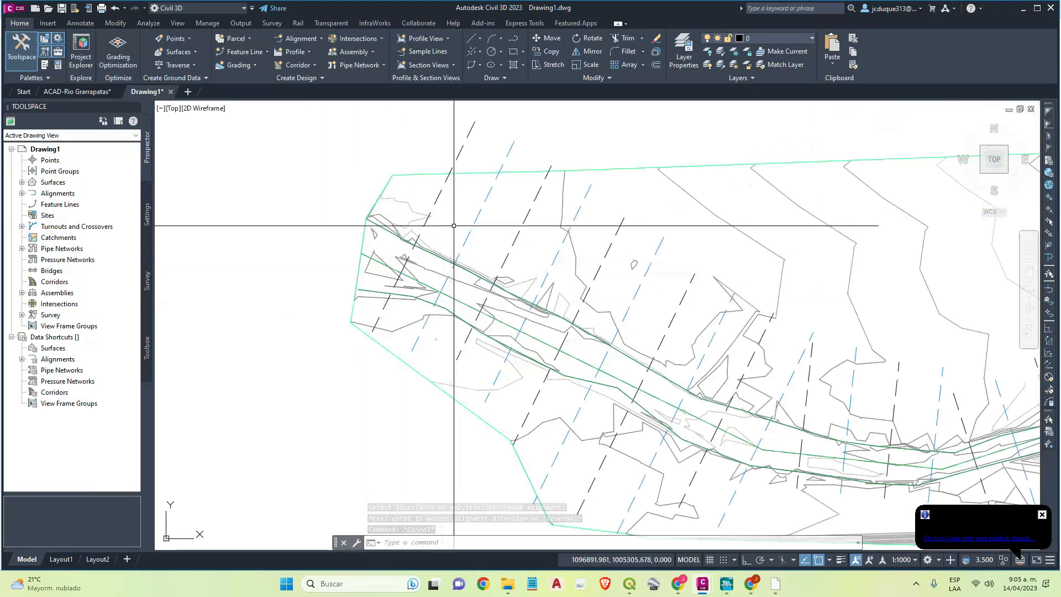
pyautogui.click(428, 55)
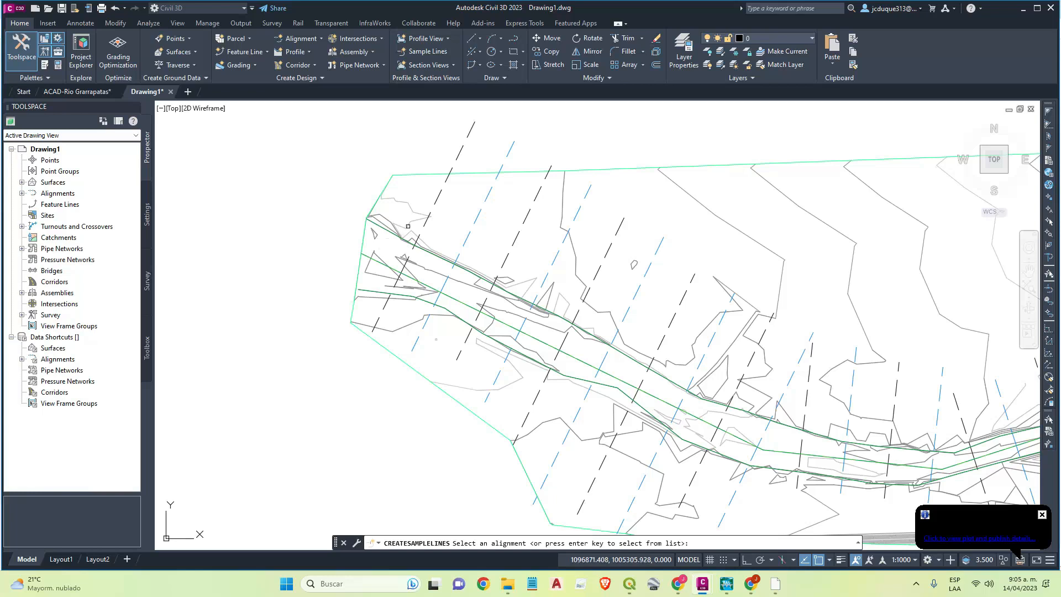
pyautogui.scroll(2, 361, 259)
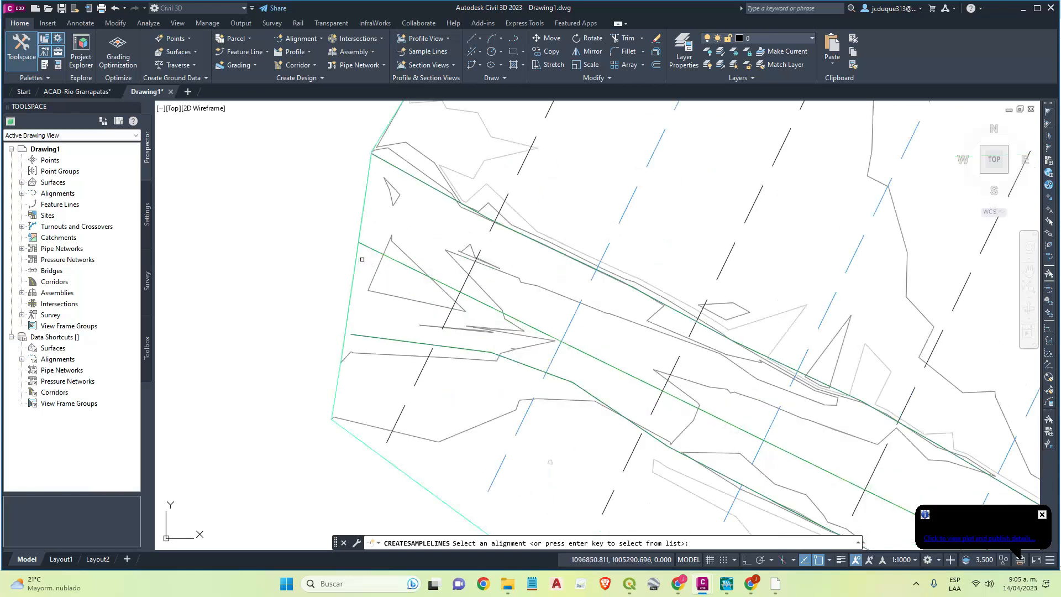
pyautogui.scroll(2, 361, 259)
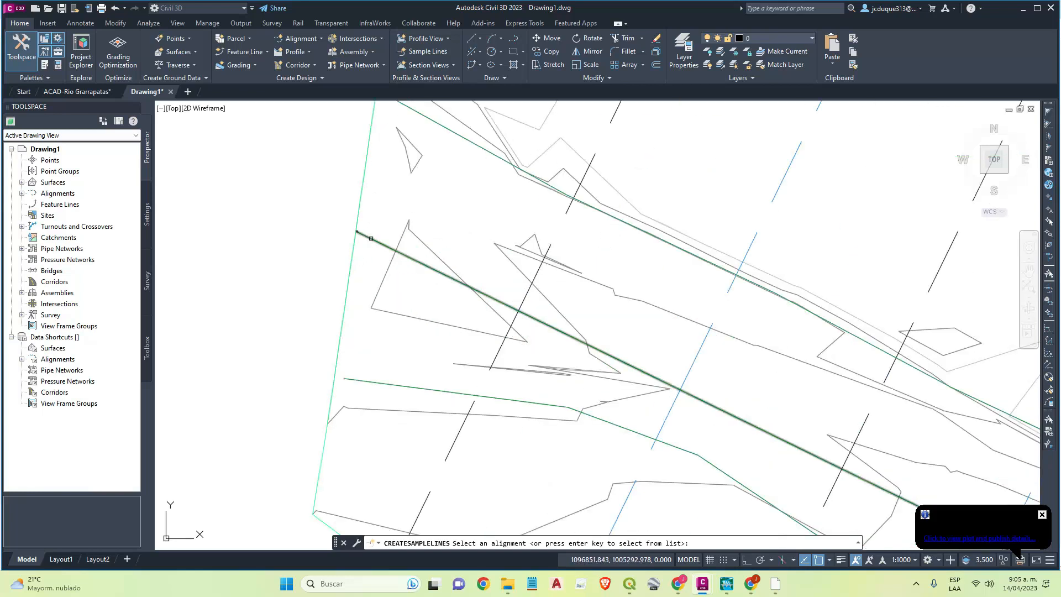
pyautogui.click(371, 238)
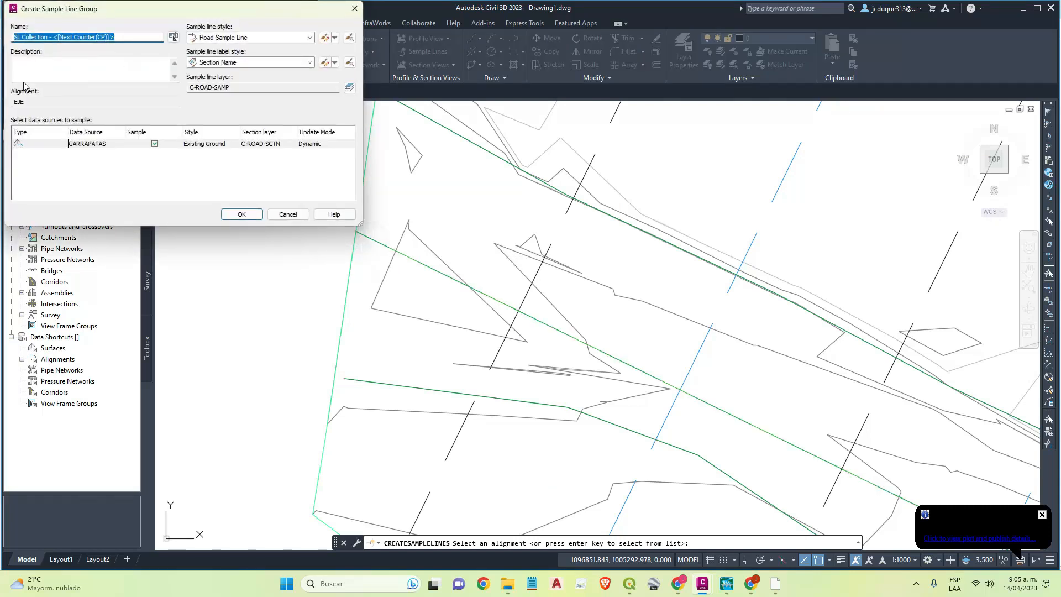
pyautogui.write('SECCIONES')
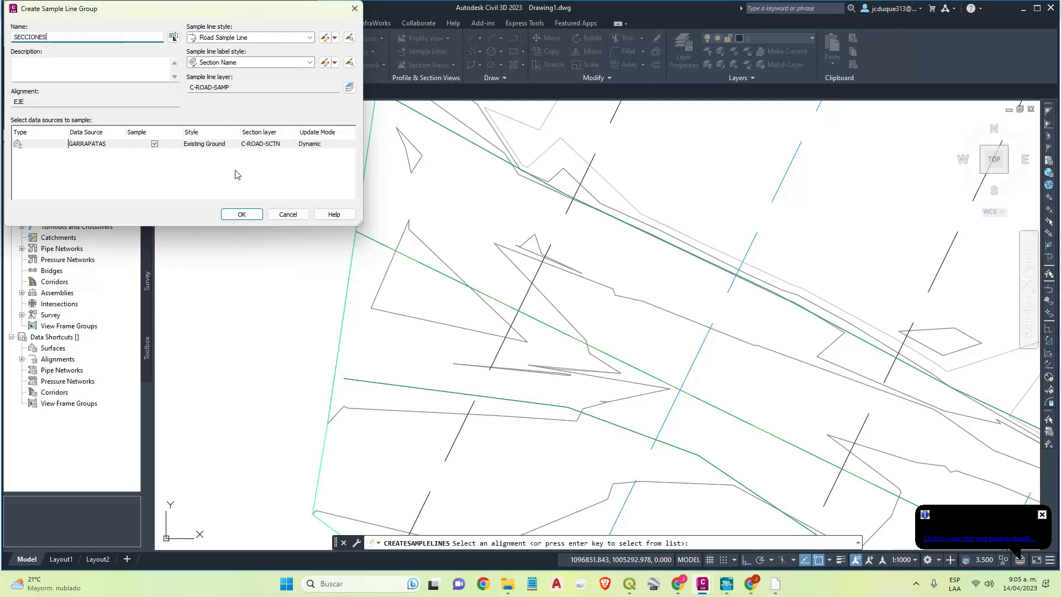
pyautogui.click(241, 214)
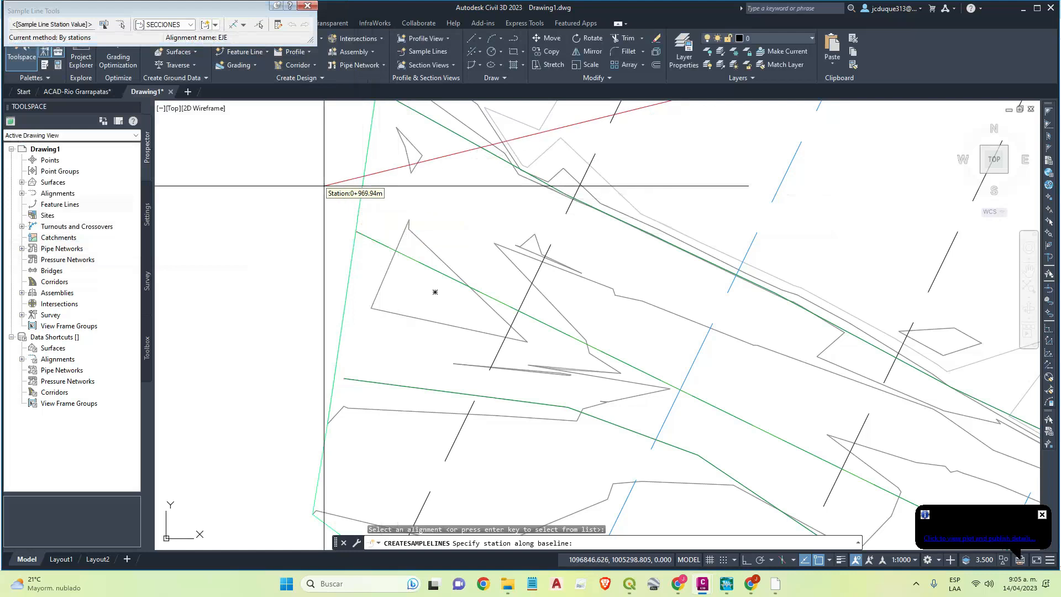
# Change the sample line creation method for the SECCIONES group to selecting existing polylines.
pyautogui.scroll(-3, 365, 271)
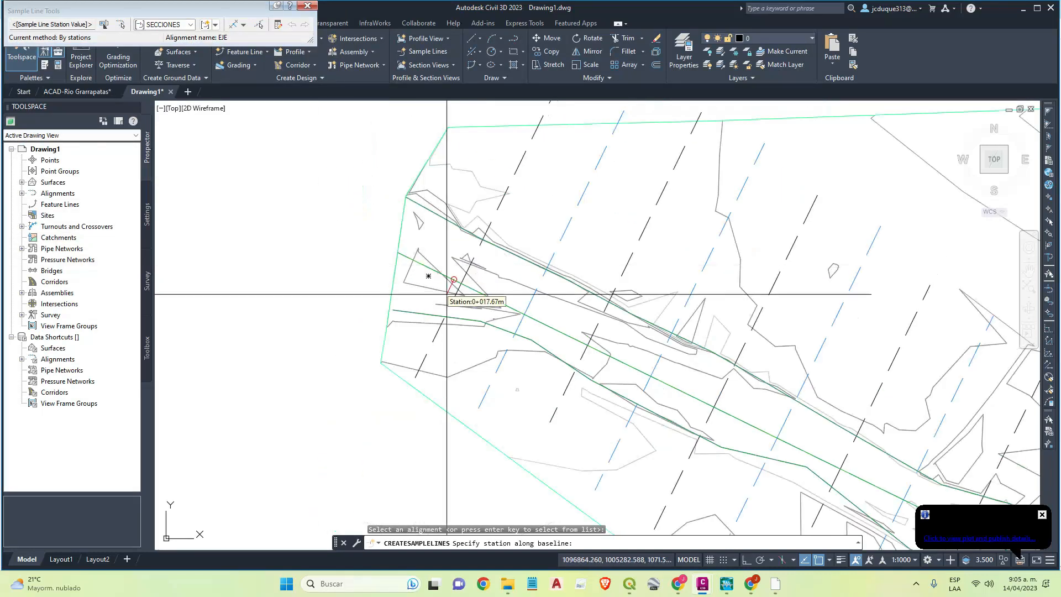
pyautogui.scroll(2, 476, 292)
pyautogui.moveTo(577, 327)
pyautogui.mouseDown(button='middle')
pyautogui.moveTo(471, 296)
pyautogui.moveTo(389, 308)
pyautogui.mouseUp(button='middle')
pyautogui.scroll(-2, 585, 343)
pyautogui.scroll(-5, 714, 409)
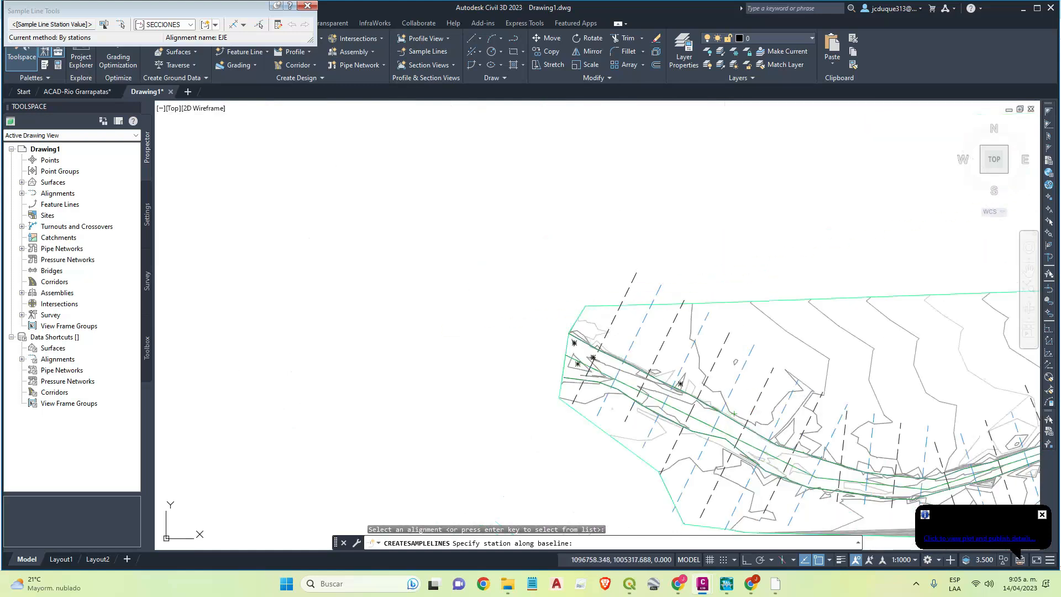
pyautogui.click(244, 25)
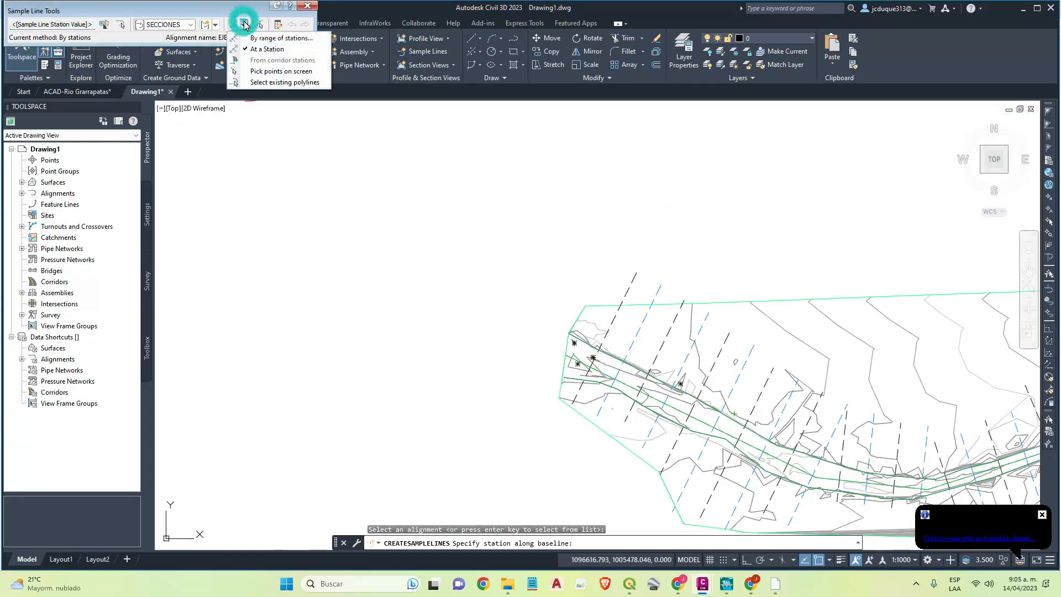
pyautogui.click(284, 82)
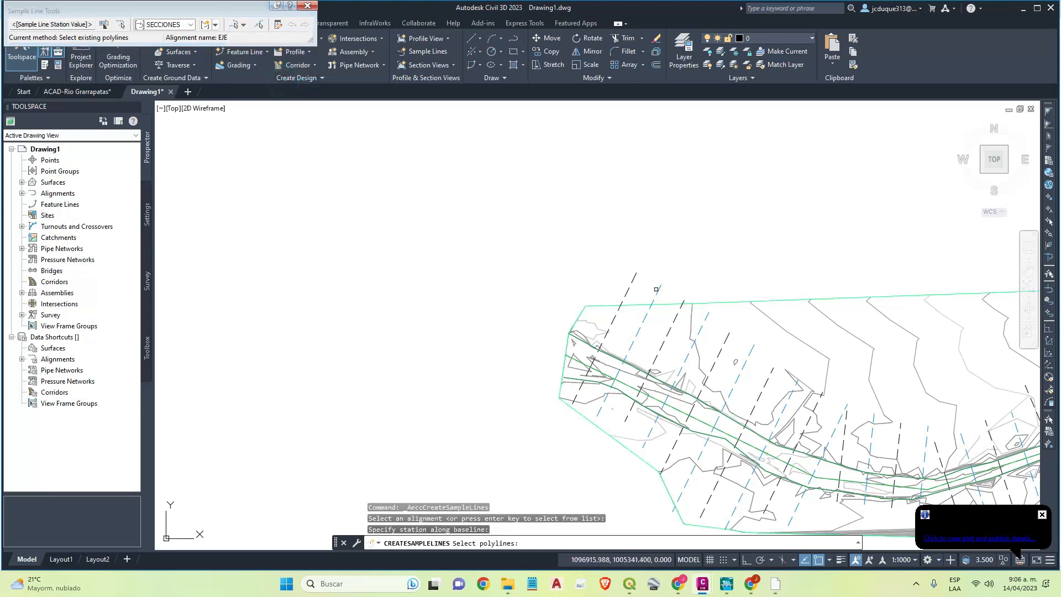
# Select all the dashed section polylines crossing the river, from the western end to the northeastern end, and convert them into sample lines.
pyautogui.click(656, 289)
pyautogui.click(629, 277)
pyautogui.click(628, 280)
pyautogui.click(634, 279)
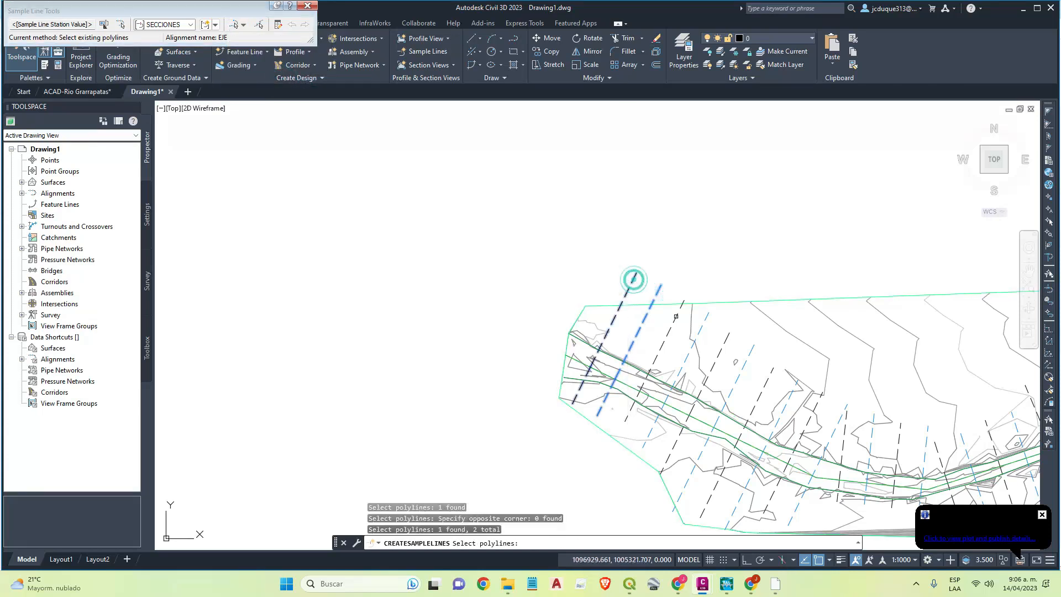
pyautogui.click(675, 318)
pyautogui.click(674, 318)
pyautogui.click(701, 328)
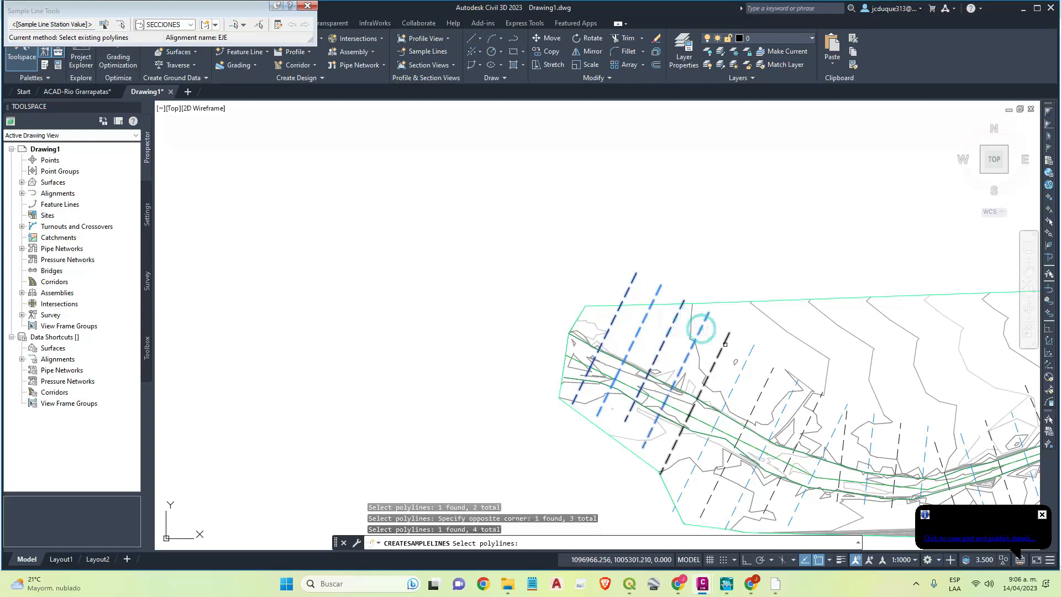
pyautogui.click(725, 344)
pyautogui.moveTo(725, 344); pyautogui.dragTo(639, 322, button='middle')
pyautogui.click(665, 327)
pyautogui.click(683, 358)
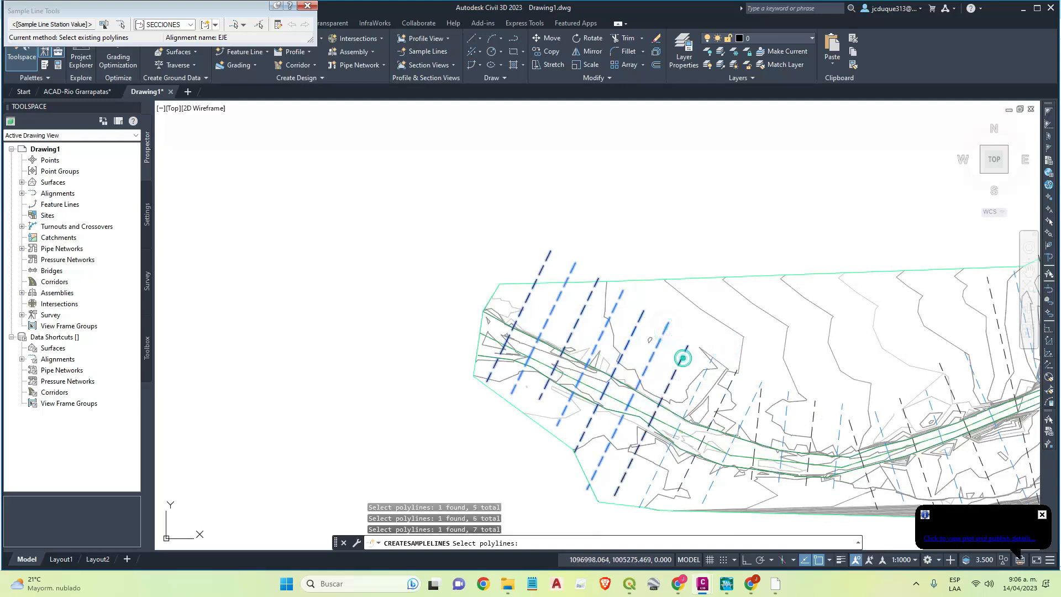
pyautogui.moveTo(683, 358); pyautogui.dragTo(640, 320, button='middle')
pyautogui.scroll(2, 661, 334)
pyautogui.click(659, 340)
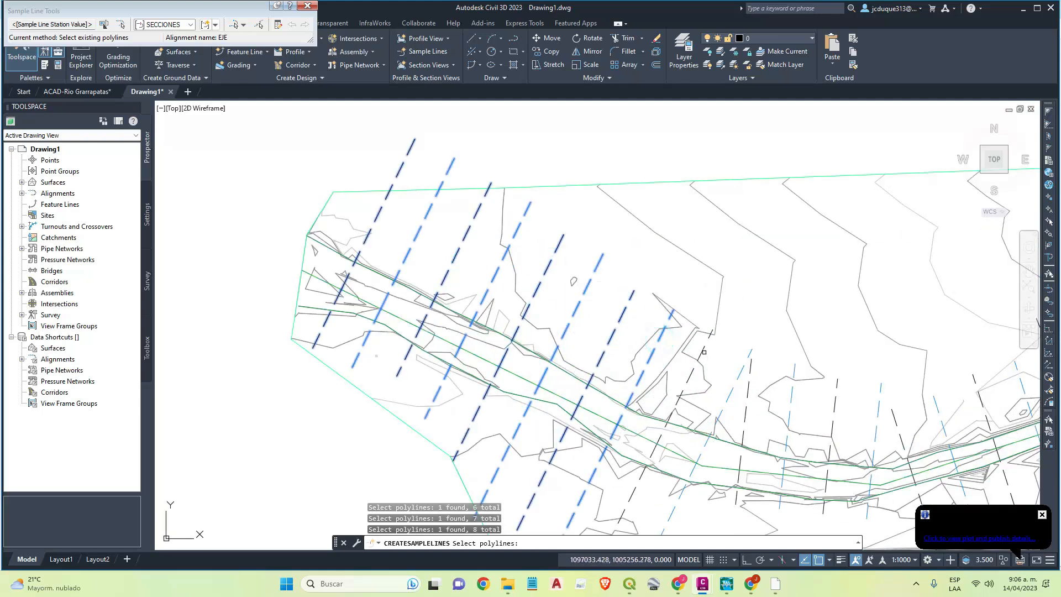
pyautogui.click(704, 352)
pyautogui.click(701, 351)
pyautogui.click(743, 373)
pyautogui.click(752, 376)
pyautogui.click(748, 369)
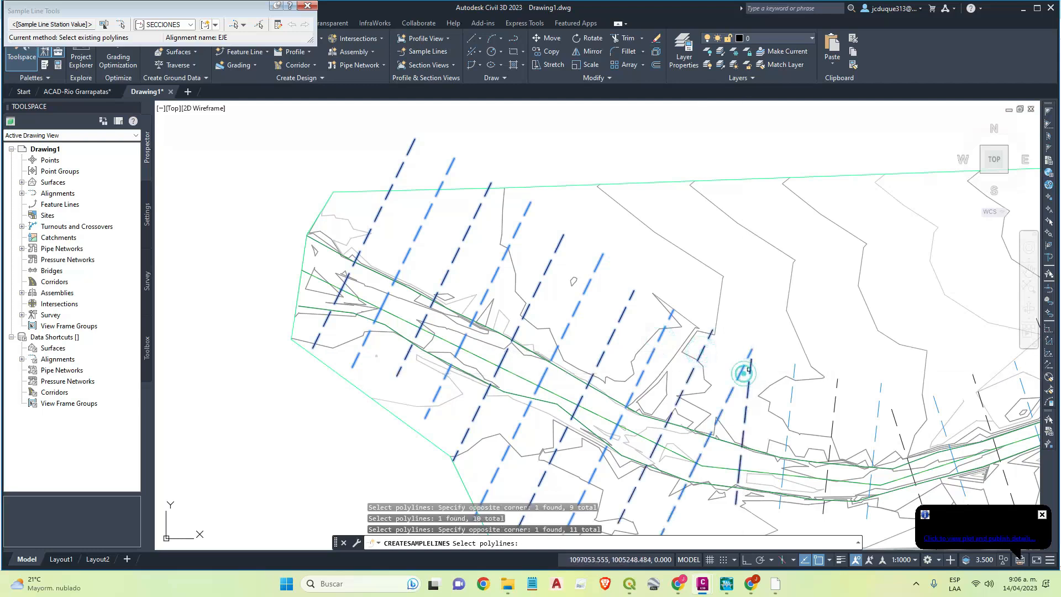
pyautogui.moveTo(748, 370); pyautogui.dragTo(648, 349, button='middle')
pyautogui.click(694, 353)
pyautogui.click(737, 368)
pyautogui.moveTo(737, 367); pyautogui.dragTo(648, 379, button='middle')
pyautogui.click(707, 362)
pyautogui.click(768, 384)
pyautogui.click(741, 378)
pyautogui.click(724, 376)
pyautogui.click(761, 355)
pyautogui.moveTo(760, 355); pyautogui.dragTo(667, 379, button='middle')
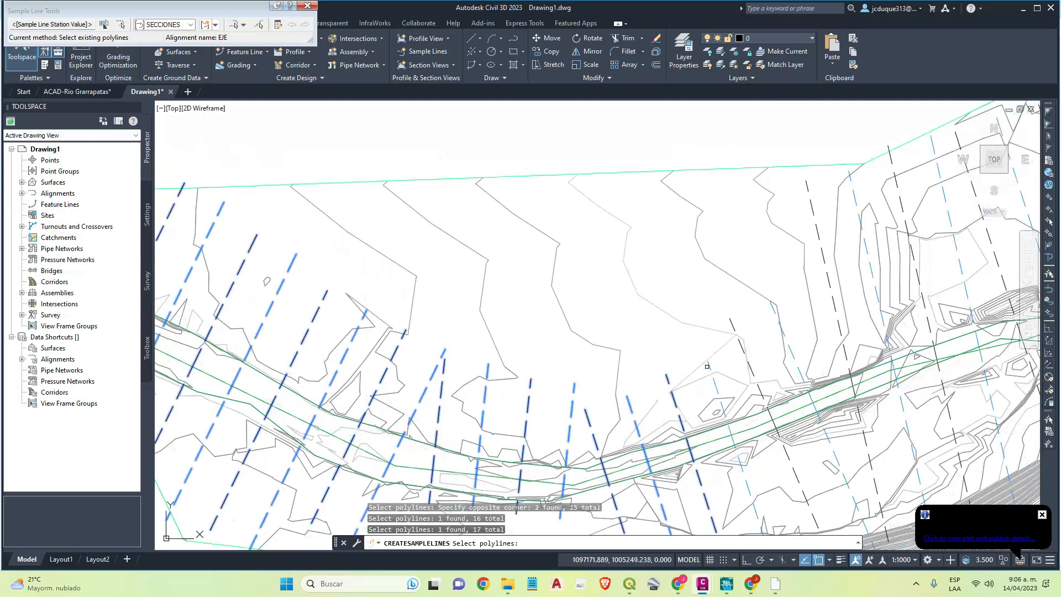
pyautogui.click(707, 366)
pyautogui.click(740, 346)
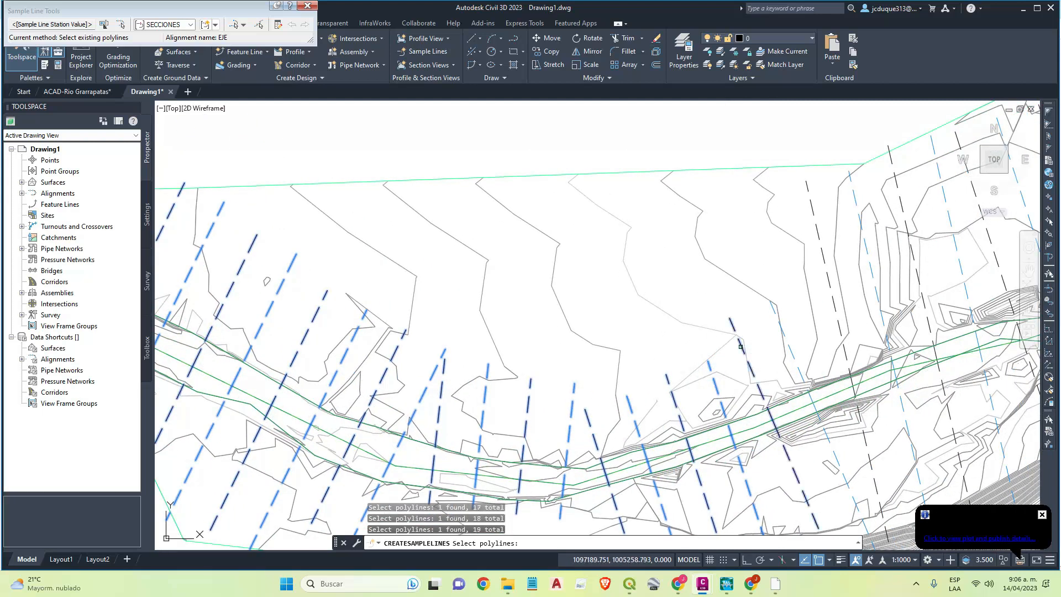
pyautogui.click(784, 332)
pyautogui.moveTo(783, 332); pyautogui.dragTo(680, 369, button='middle')
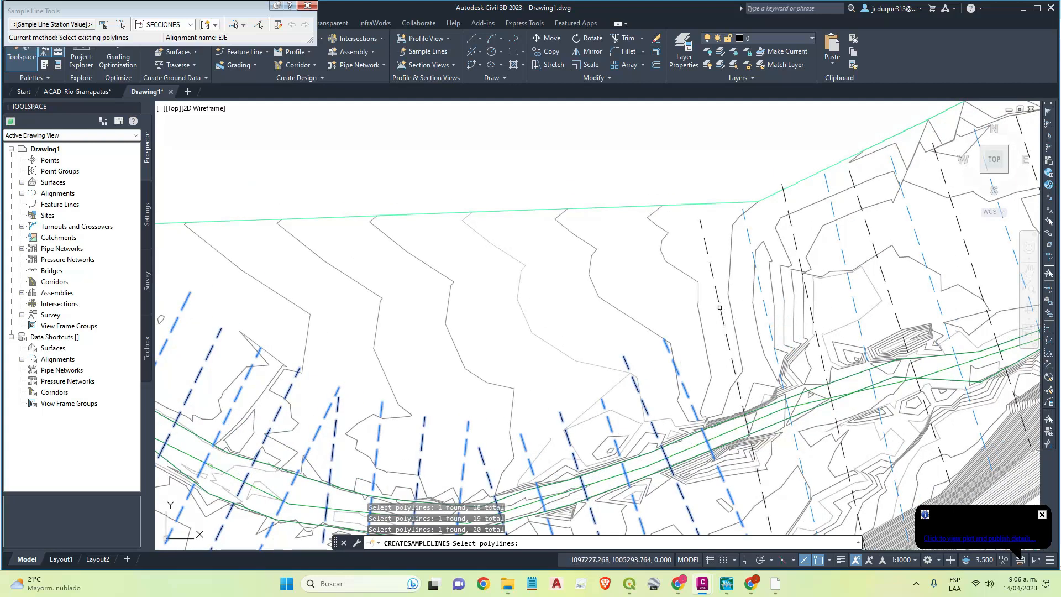
pyautogui.click(718, 302)
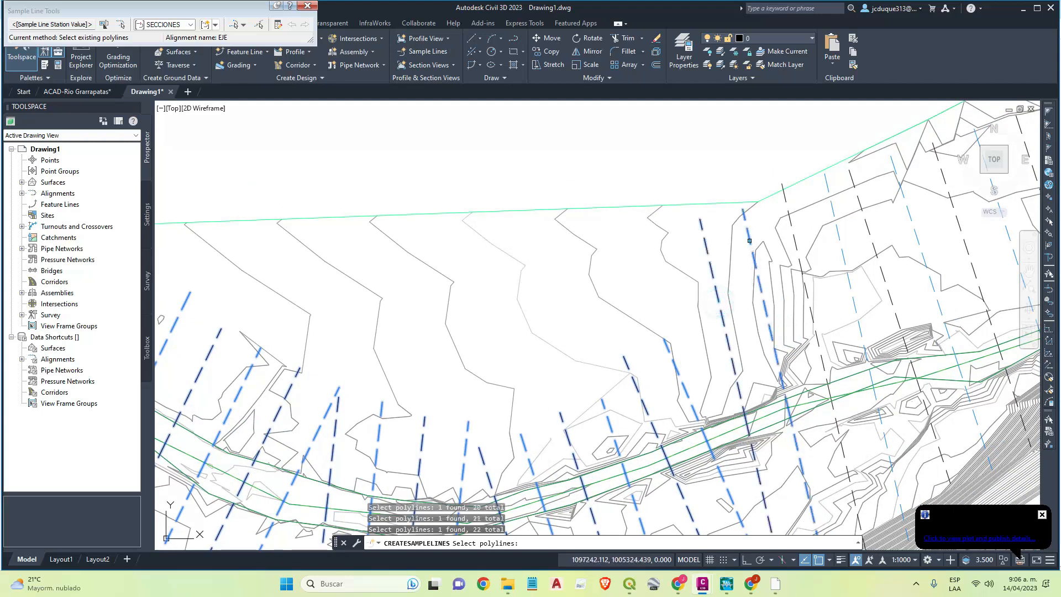
pyautogui.scroll(-8, 749, 240)
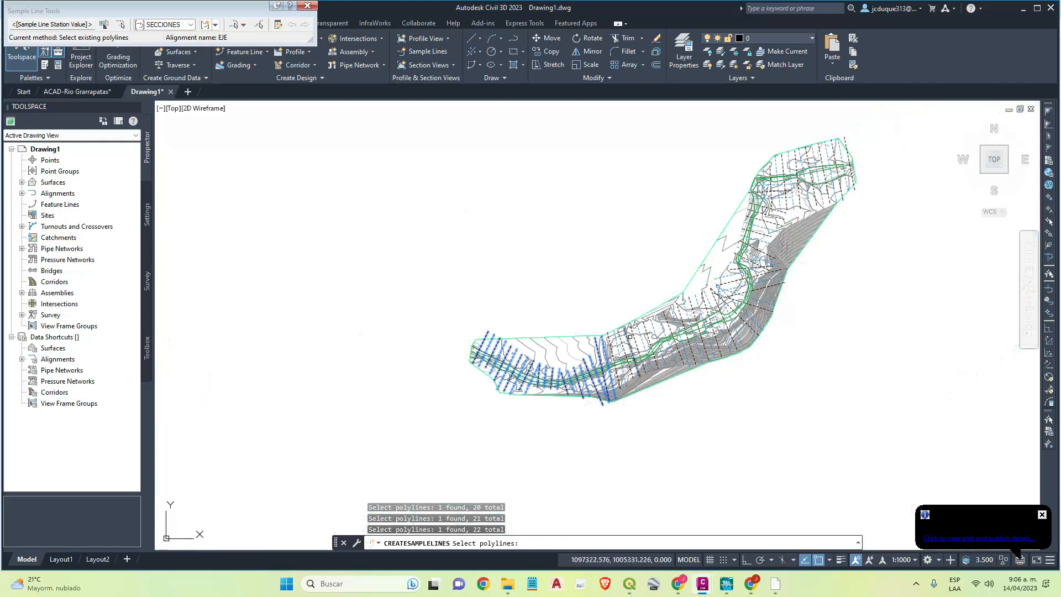
pyautogui.scroll(8, 629, 336)
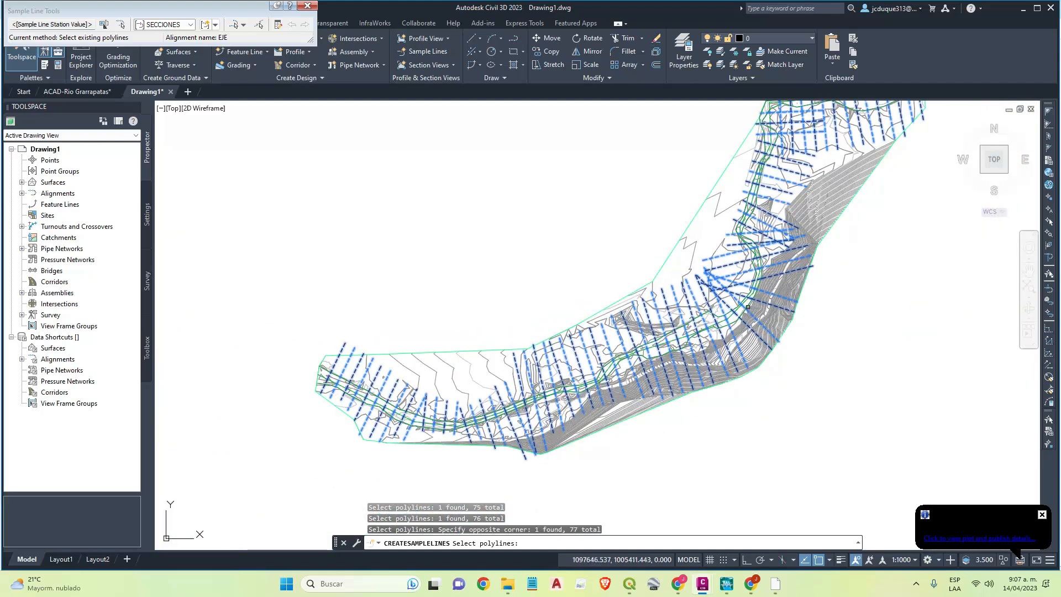
pyautogui.moveTo(748, 307); pyautogui.dragTo(634, 386, button='middle')
pyautogui.moveTo(651, 348); pyautogui.dragTo(672, 315, button='middle')
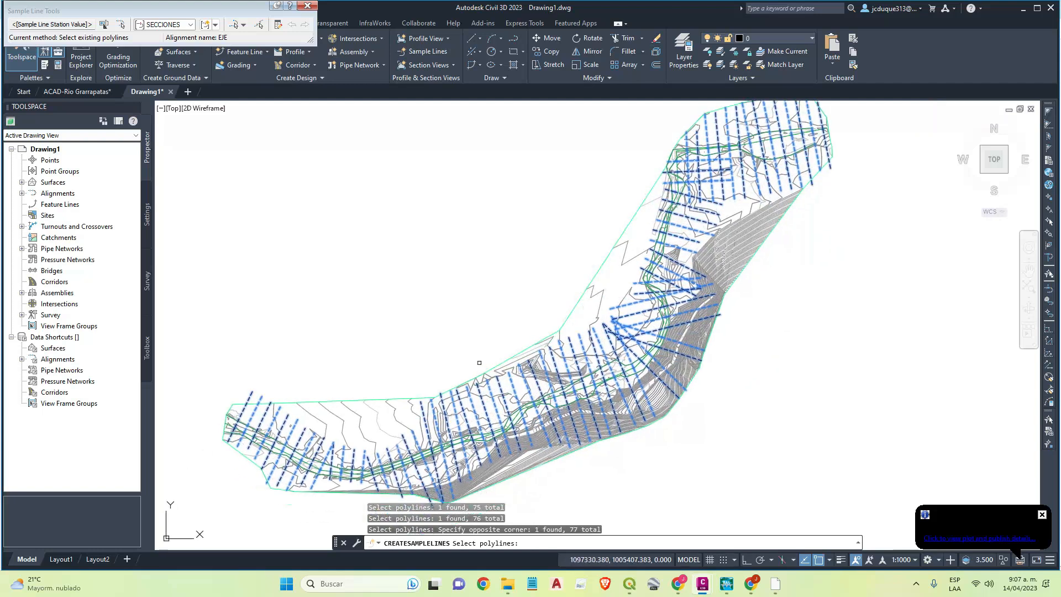
pyautogui.press('Return')
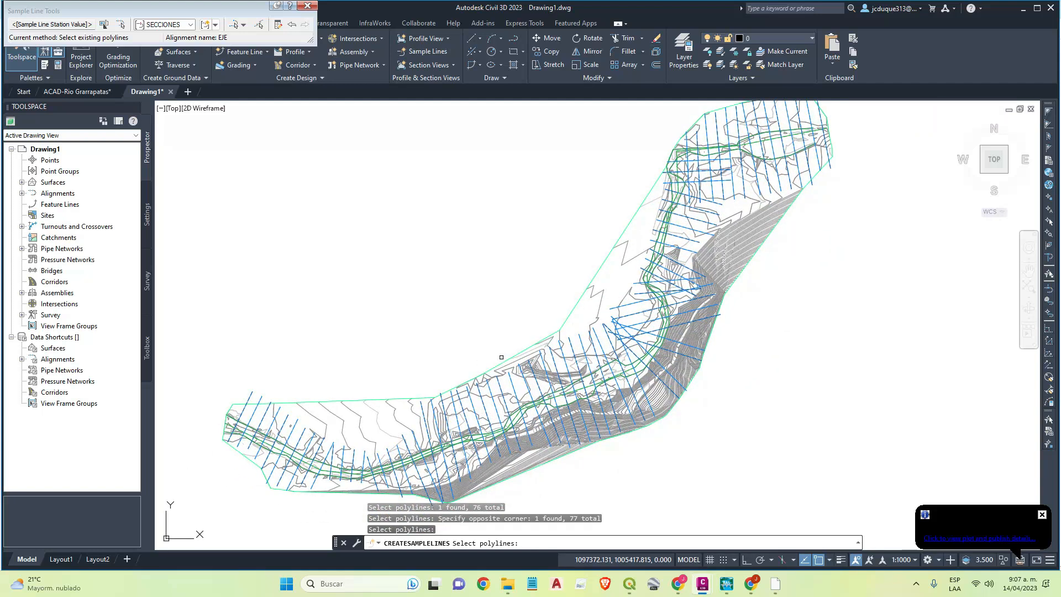
pyautogui.press('Return')
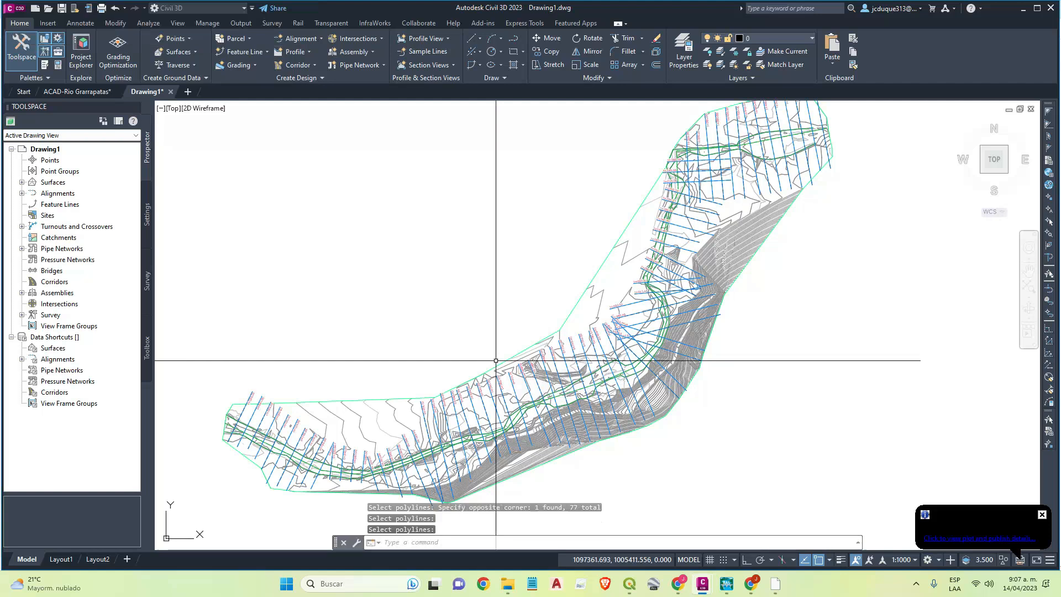
# Examine the new sample lines and their station labels along the whole river, from the western end to the northeastern end.
pyautogui.scroll(6, 234, 391)
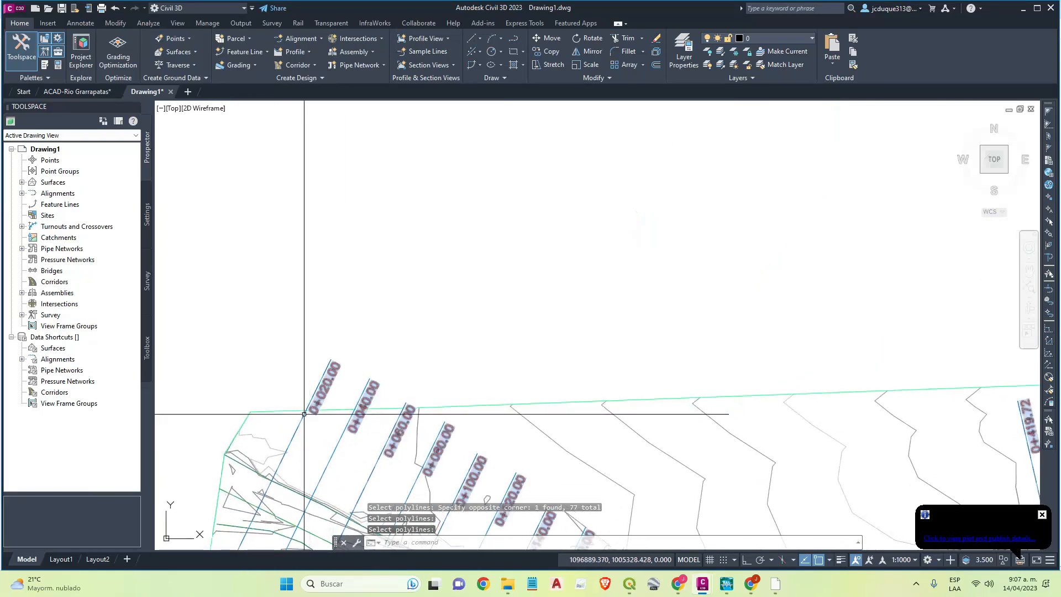
pyautogui.scroll(-5, 610, 418)
pyautogui.moveTo(613, 419); pyautogui.dragTo(448, 465, button='middle')
pyautogui.moveTo(650, 410); pyautogui.dragTo(568, 445, button='middle')
pyautogui.moveTo(761, 355)
pyautogui.mouseDown(button='middle')
pyautogui.moveTo(652, 486)
pyautogui.moveTo(713, 352)
pyautogui.mouseUp(button='middle')
pyautogui.scroll(-2, 744, 345)
pyautogui.scroll(6, 810, 277)
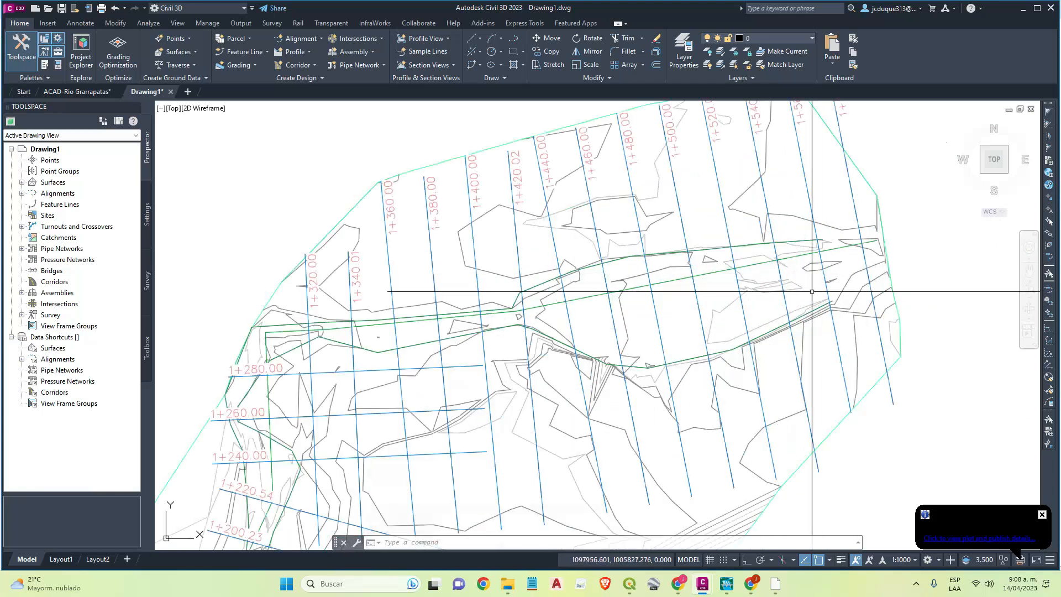
pyautogui.scroll(-4, 779, 293)
pyautogui.moveTo(649, 322); pyautogui.dragTo(694, 283, button='middle')
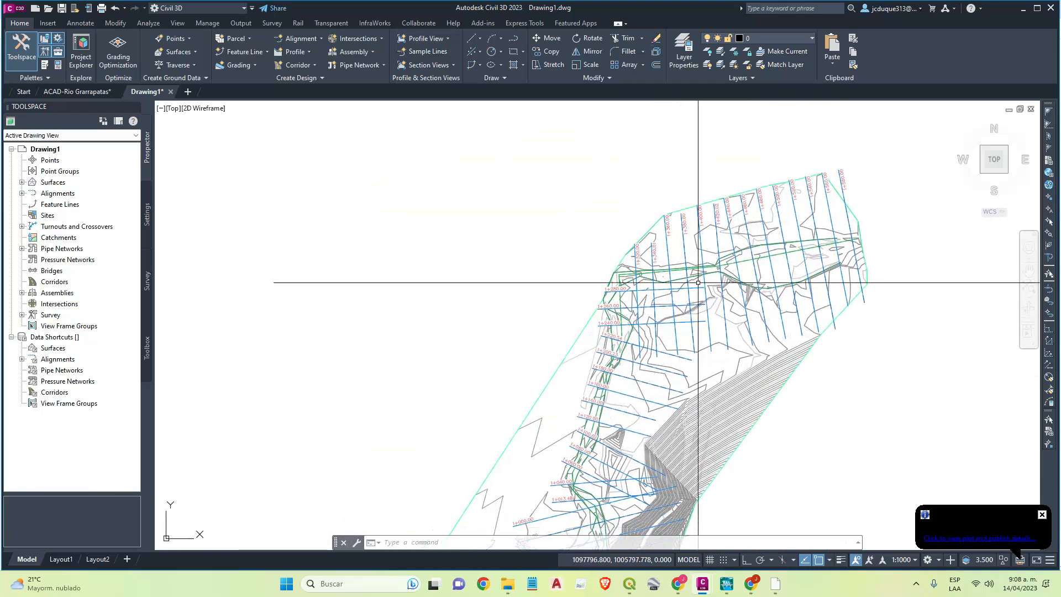
pyautogui.moveTo(481, 390); pyautogui.dragTo(569, 301, button='middle')
pyautogui.scroll(-4, 540, 350)
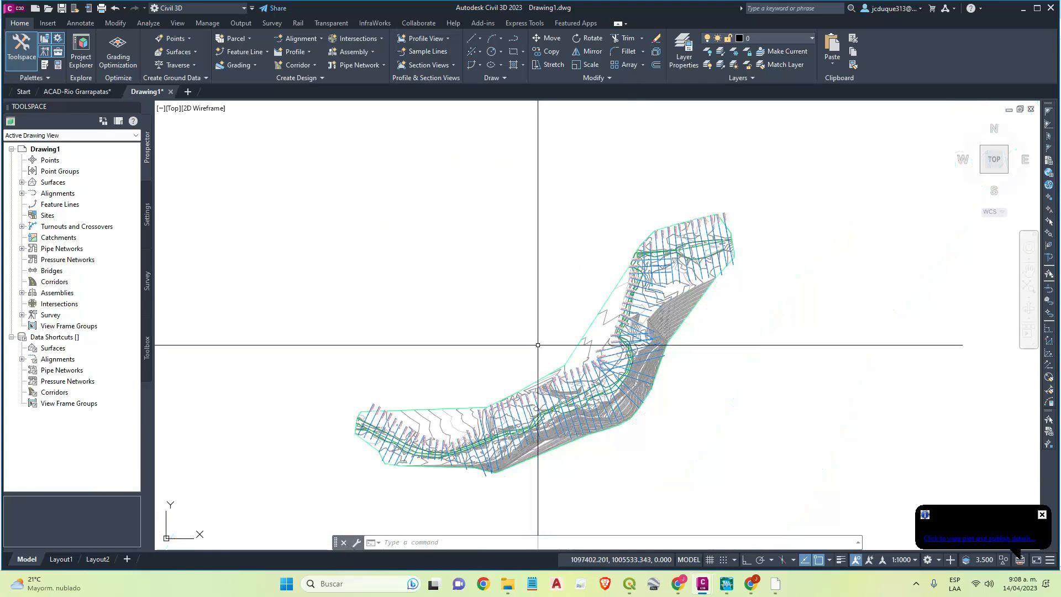
# Set up a HEC RAS export of the GARRAPATAS surface with EJE as reach alignment, sample line group SECCIONES and river name GARRAPATAS.
pyautogui.click(240, 22)
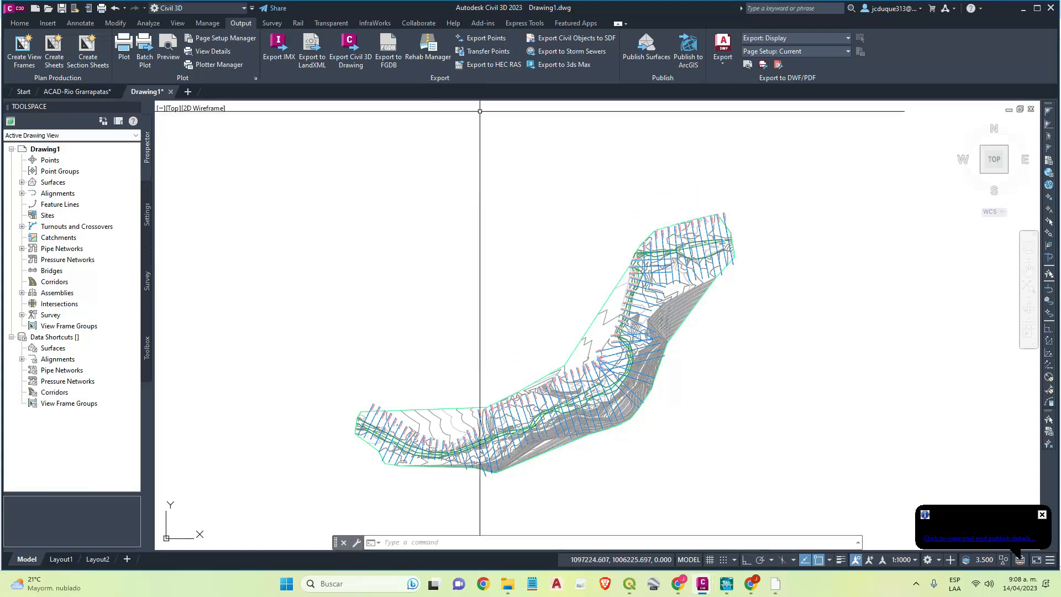
pyautogui.click(489, 66)
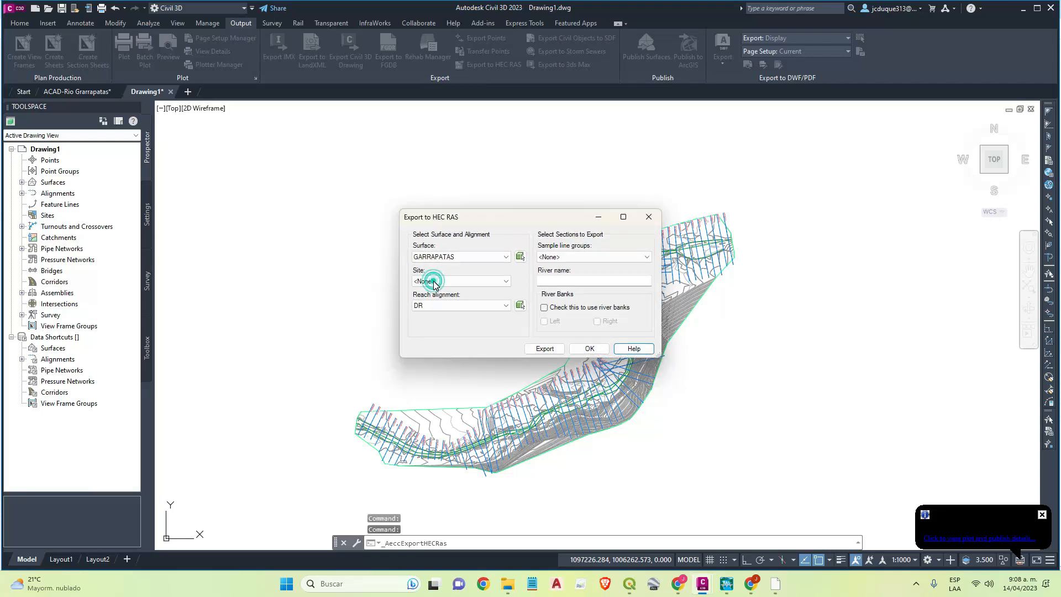
pyautogui.click(434, 307)
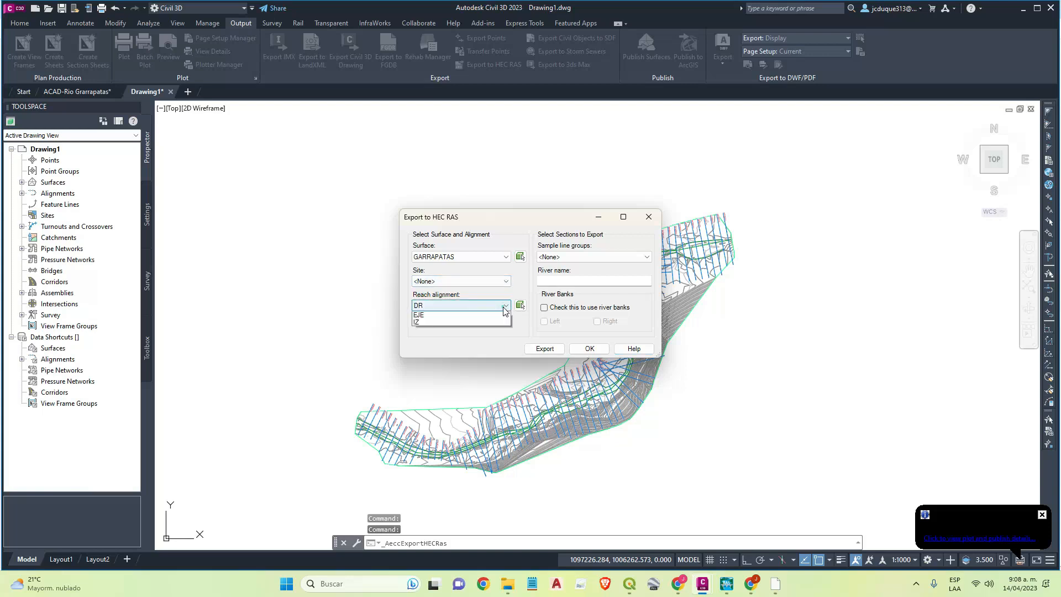
pyautogui.click(505, 305)
pyautogui.click(419, 323)
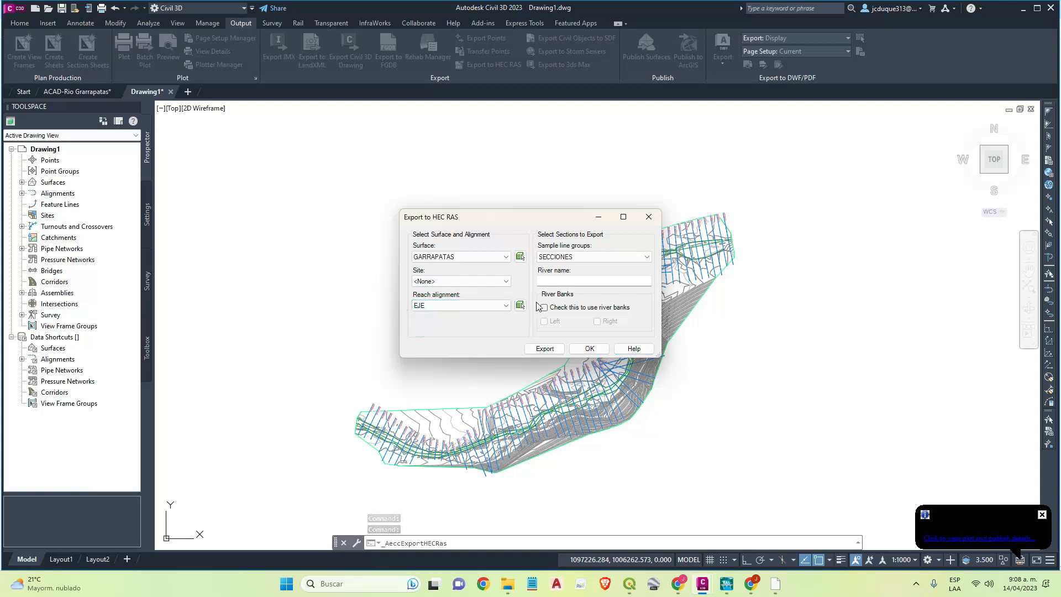
pyautogui.click(562, 281)
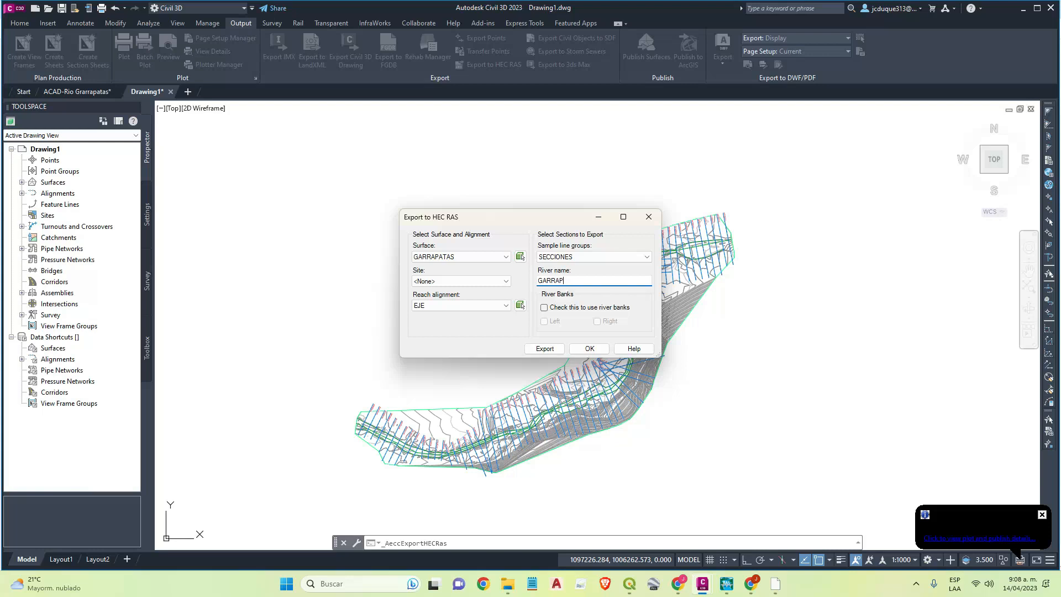
# Enable river banks for the export and assign the northern bank alignment as left bank and the southern one as right bank.
pyautogui.click(554, 308)
pyautogui.click(544, 322)
pyautogui.scroll(5, 255, 316)
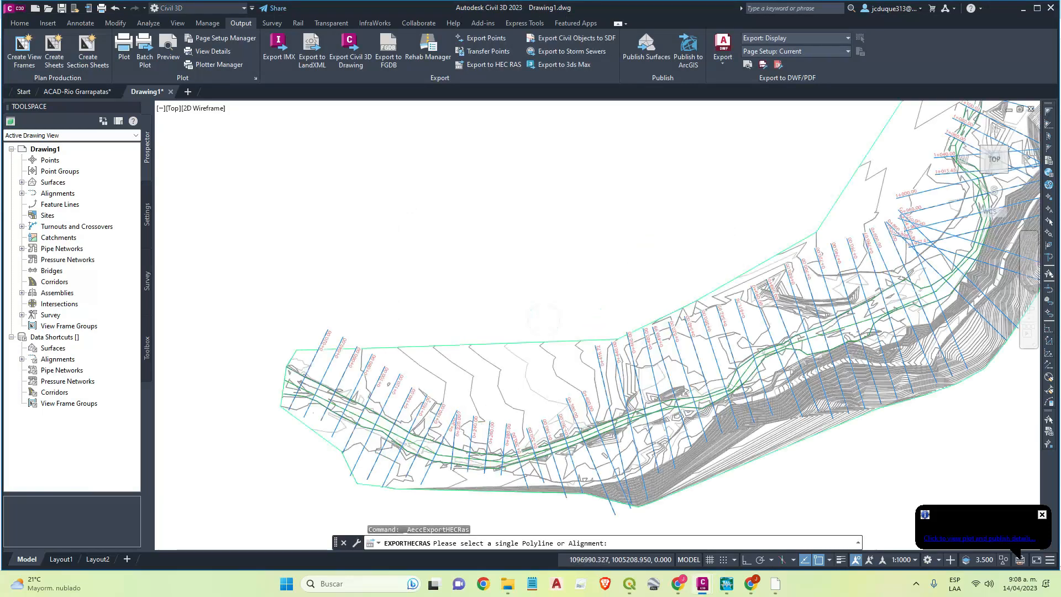
pyautogui.scroll(4, 254, 315)
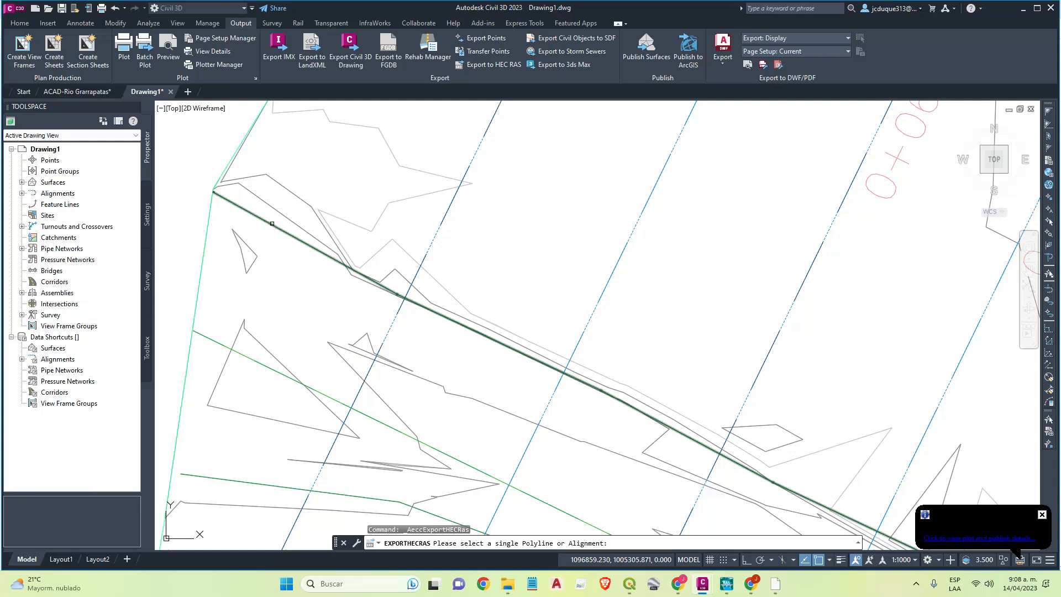
pyautogui.click(270, 223)
pyautogui.click(597, 322)
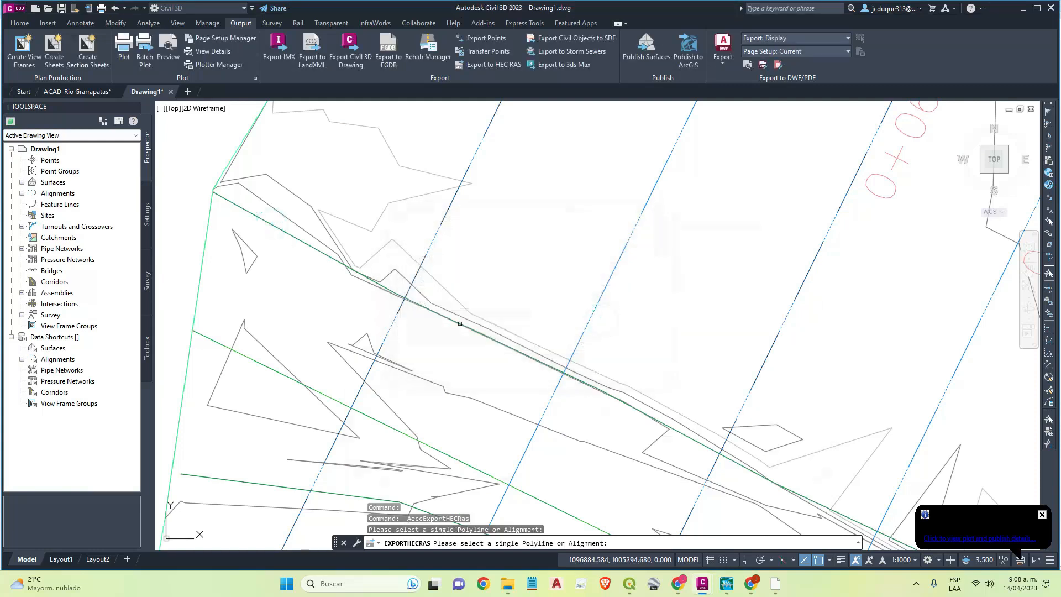
pyautogui.scroll(-3, 375, 376)
pyautogui.scroll(3, 375, 376)
pyautogui.click(375, 376)
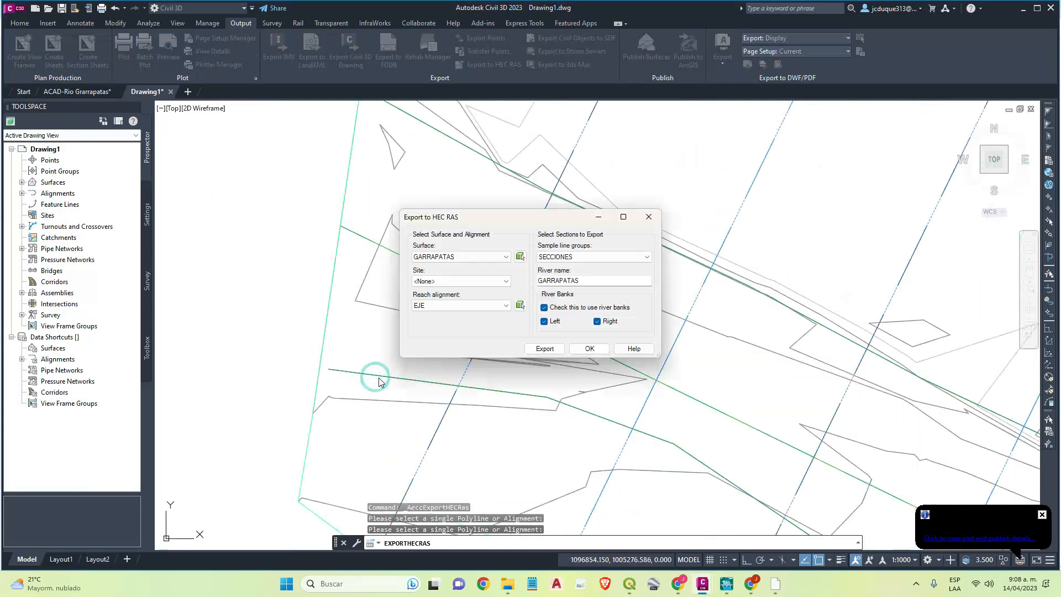
# Export the river geometry to a GEO file named GARRAPATAS EJEMPLO in the Documentos folder.
pyautogui.click(545, 349)
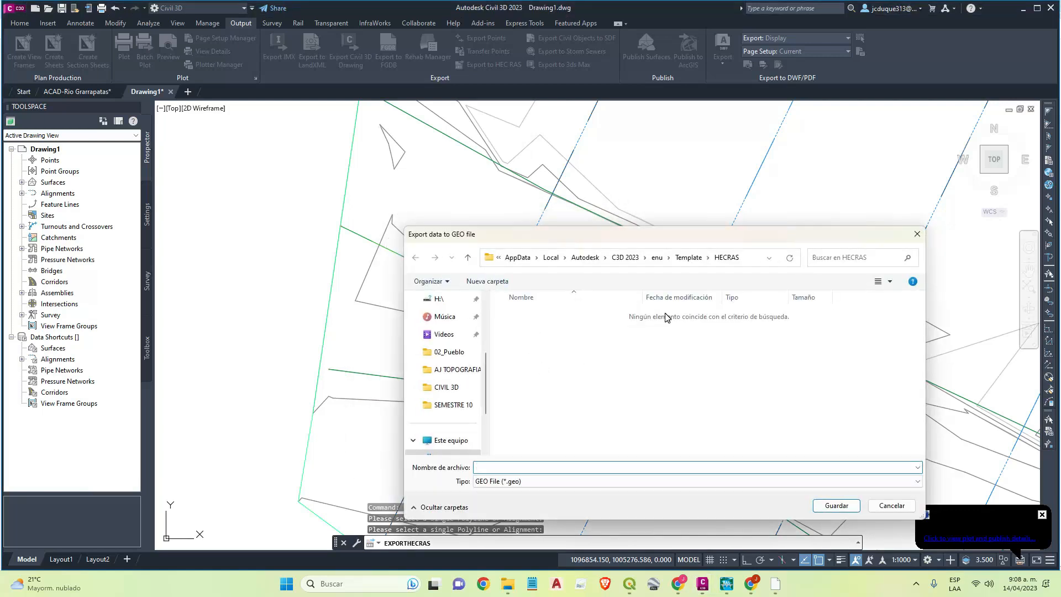
pyautogui.scroll(-1, 454, 387)
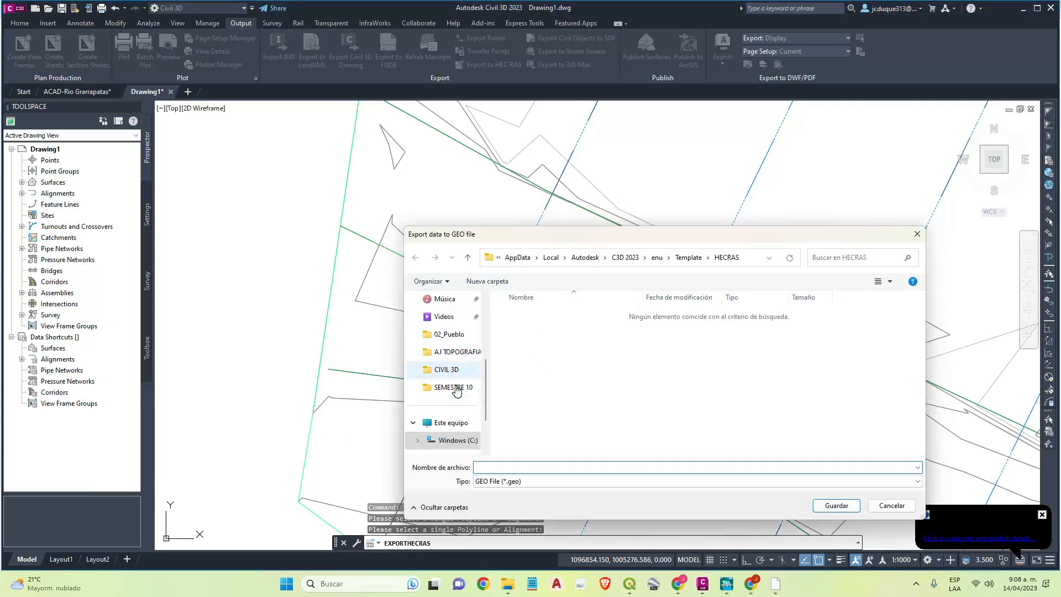
pyautogui.doubleClick(521, 235)
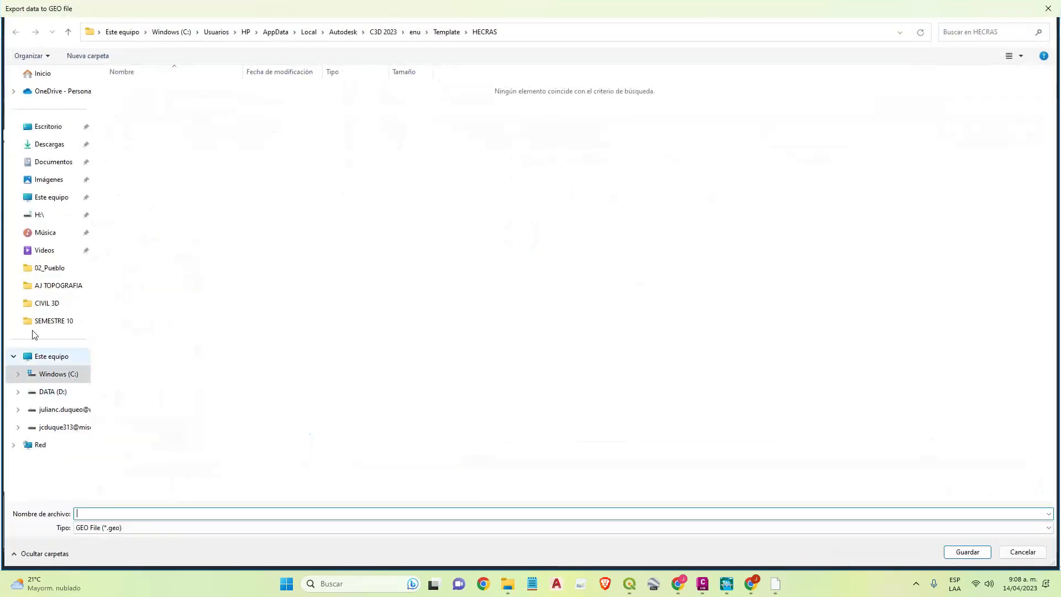
pyautogui.click(44, 161)
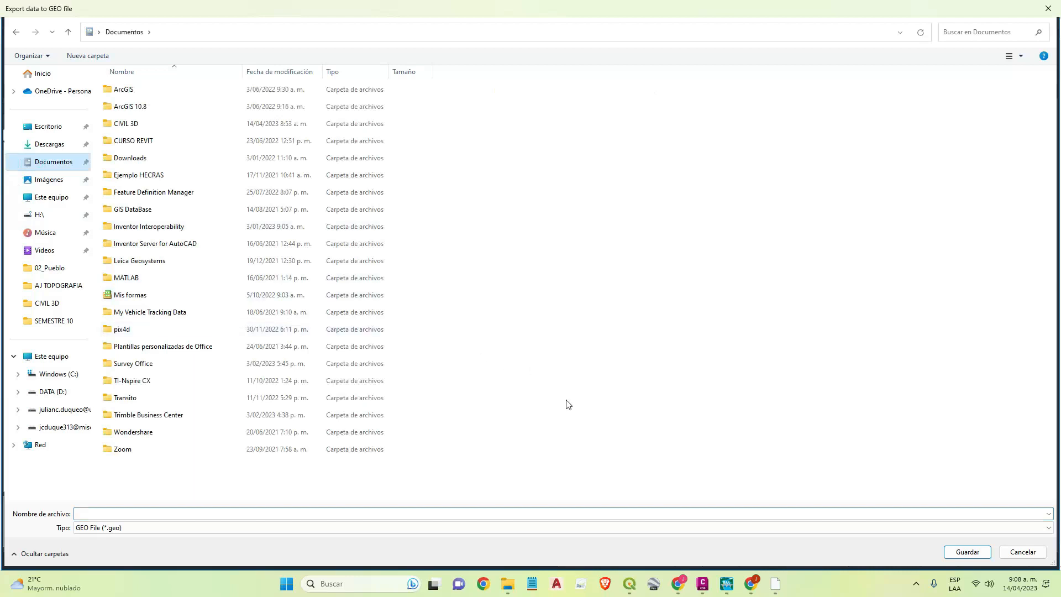
pyautogui.click(156, 513)
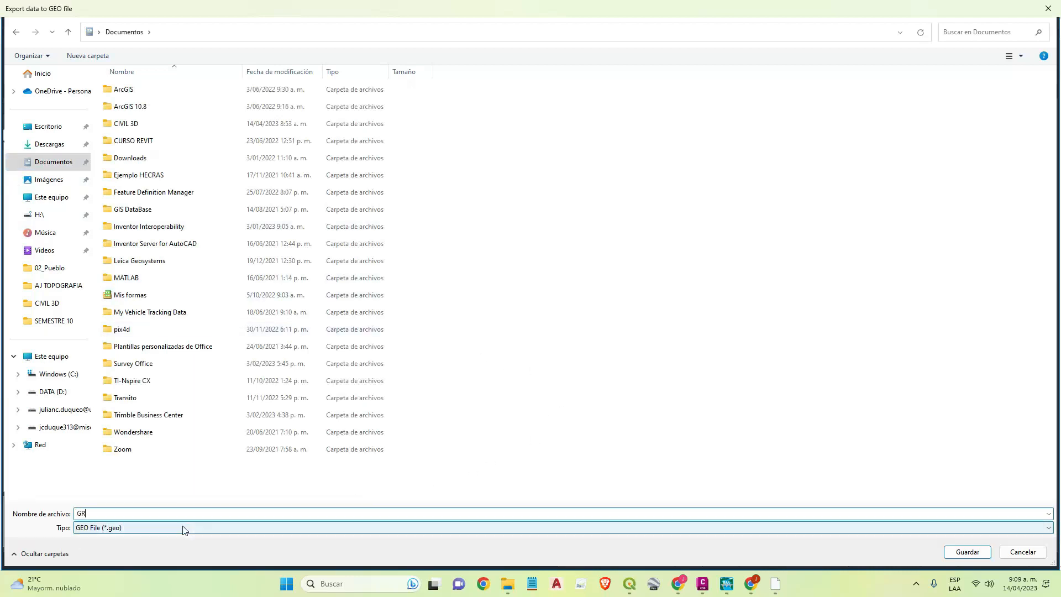
pyautogui.write('GRA')
pyautogui.press('BackSpace')
pyautogui.press('BackSpace')
pyautogui.write('A')
pyautogui.click(966, 553)
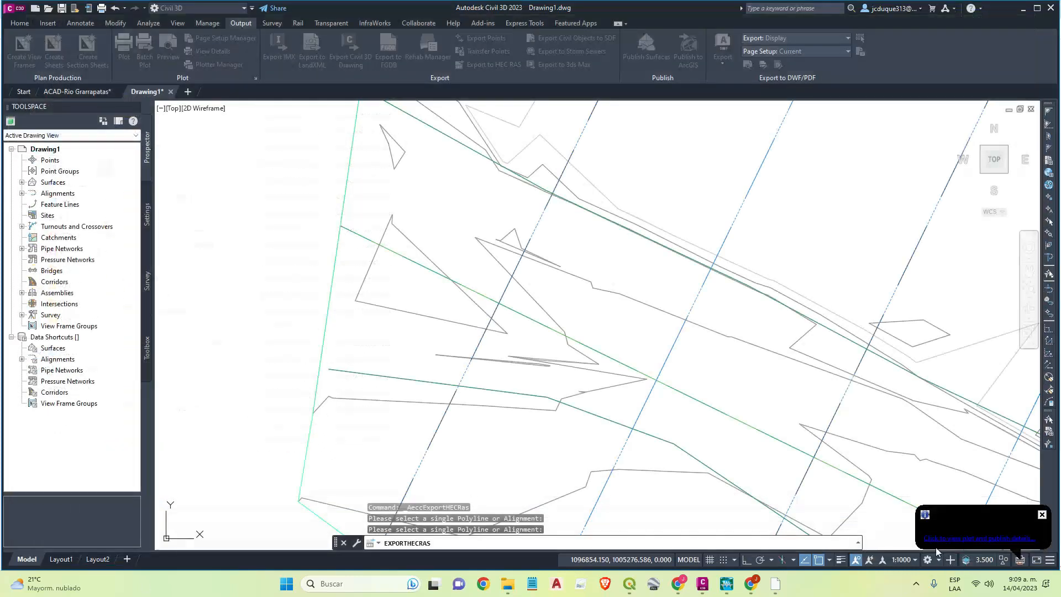
pyautogui.click(582, 350)
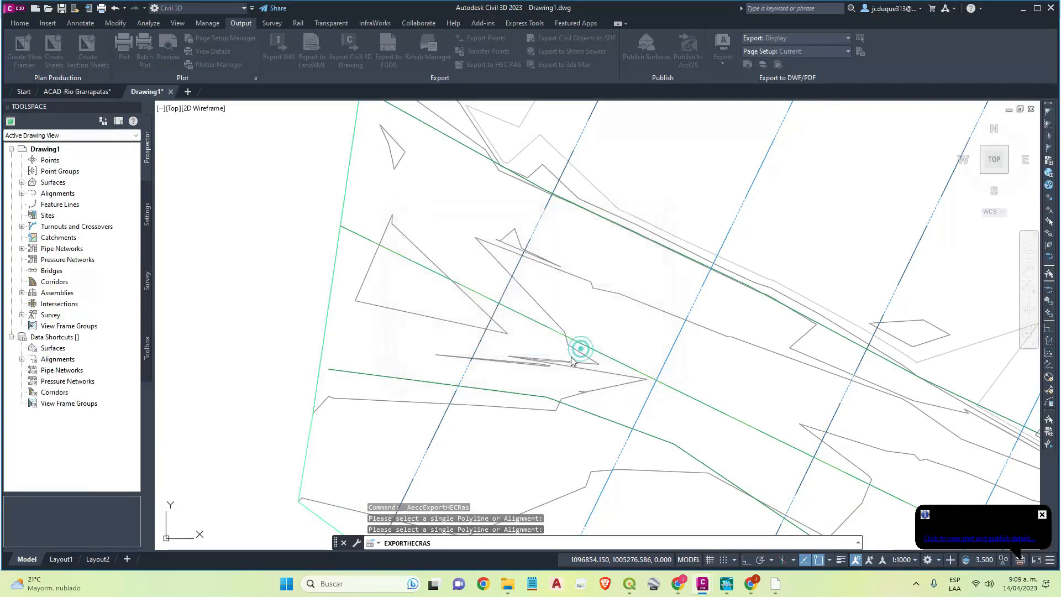
# Switch to File Explorer and locate the exported GARRAPATAS EJEMPLO.geo file in the Documentos folder.
pyautogui.moveTo(507, 583)
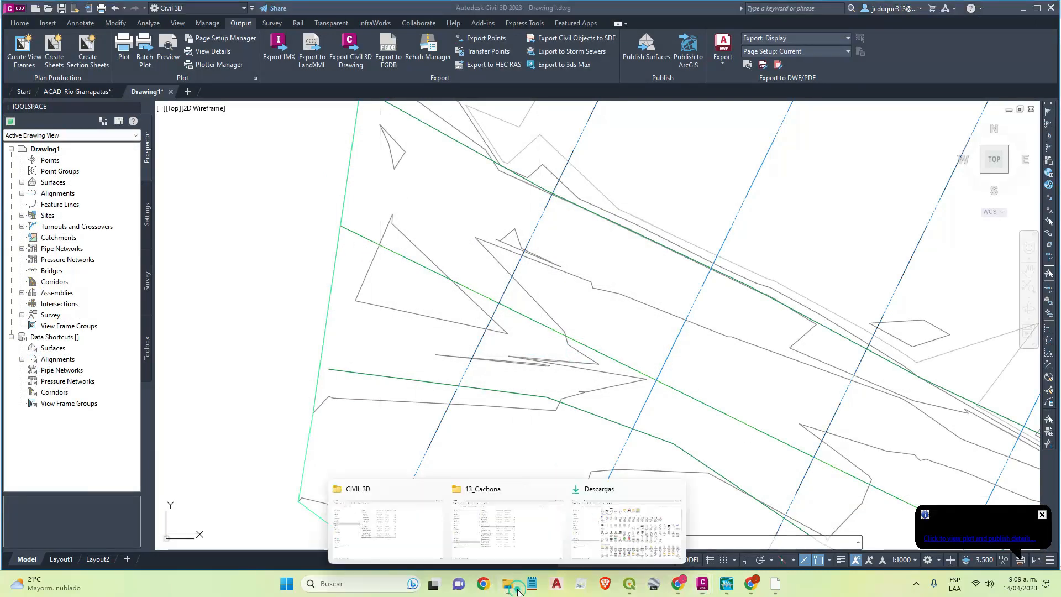
pyautogui.click(416, 553)
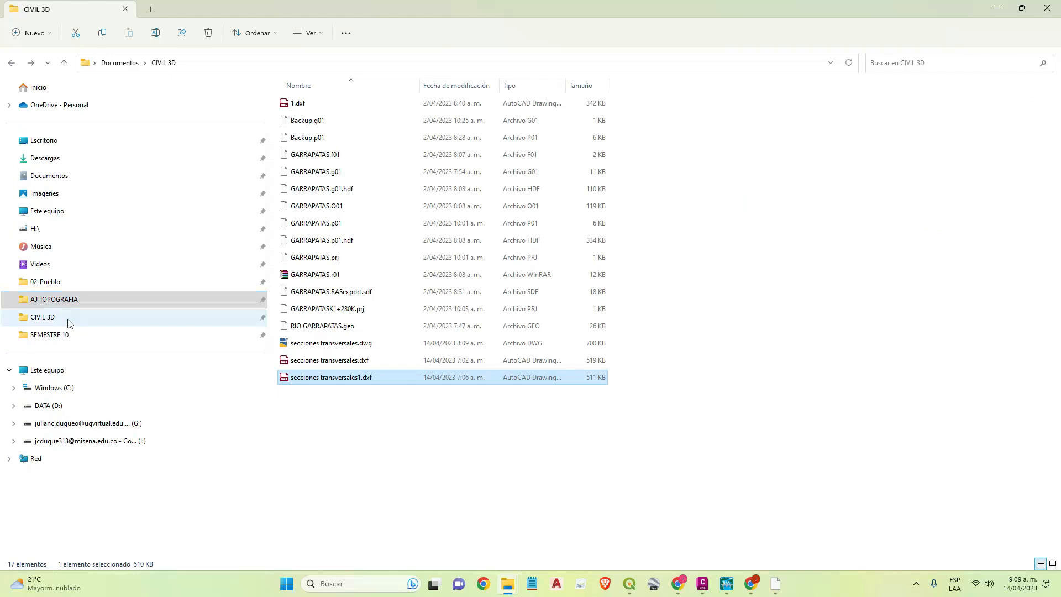
pyautogui.click(51, 176)
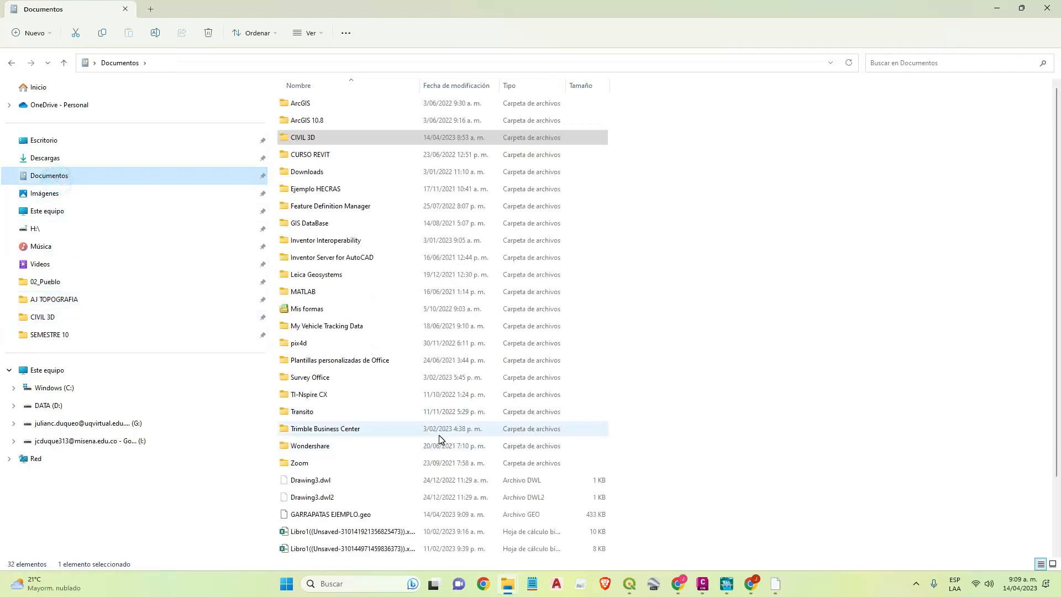
pyautogui.scroll(-2, 439, 439)
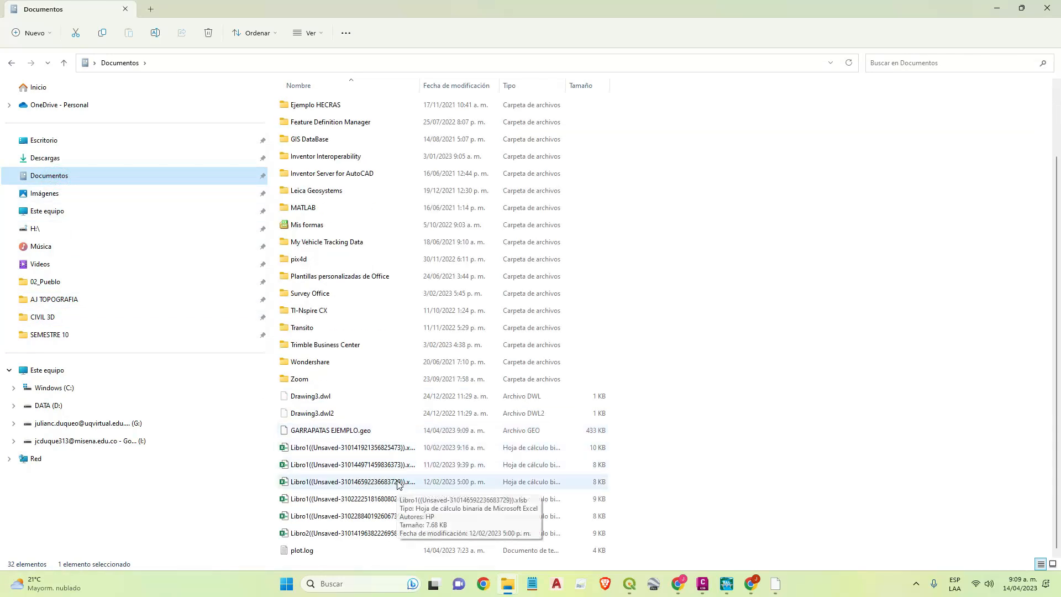
pyautogui.click(307, 434)
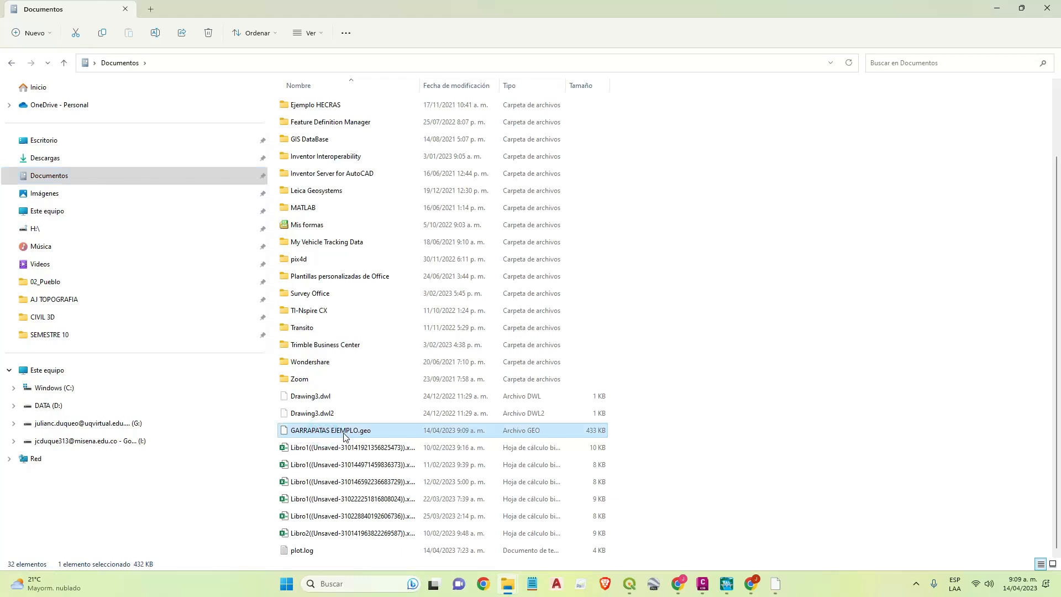
pyautogui.click(795, 384)
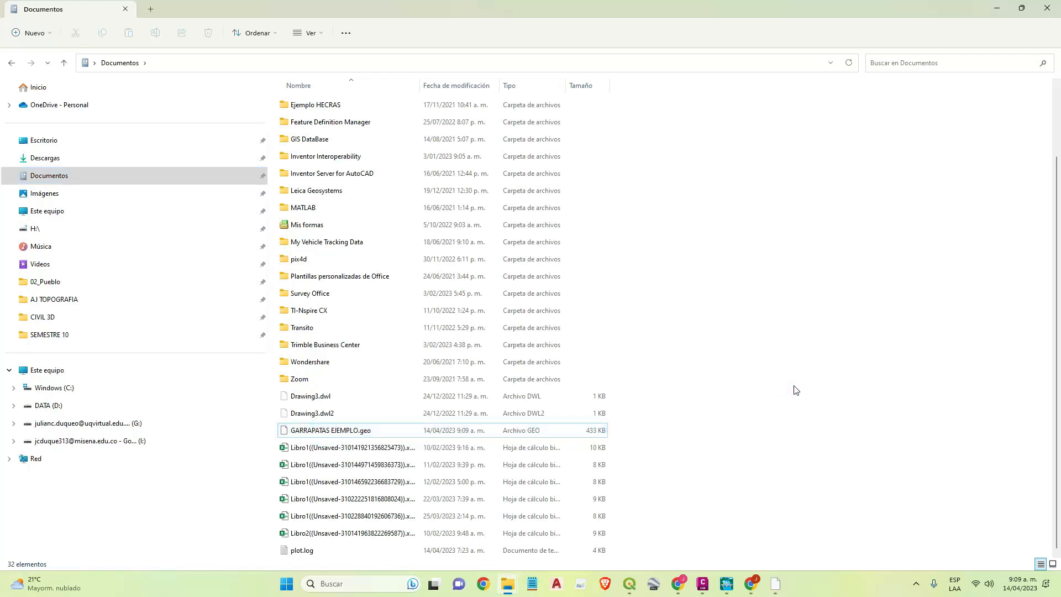
# Switch to HEC-RAS and create a new project titled GARRAPATAS EJEMPLO in the Documents folder, accepting SI units.
pyautogui.moveTo(729, 583)
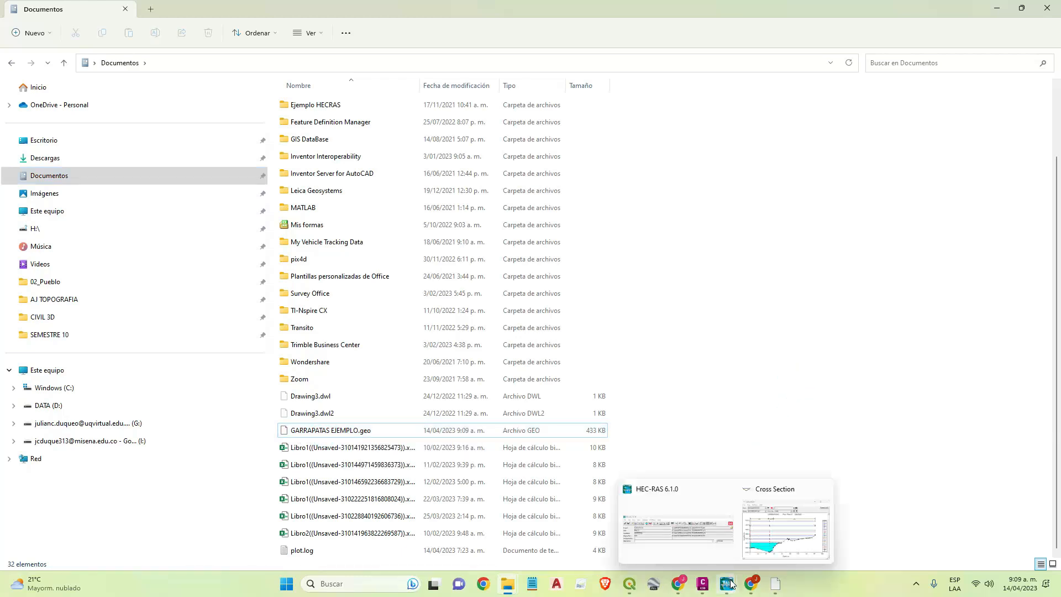
pyautogui.click(680, 528)
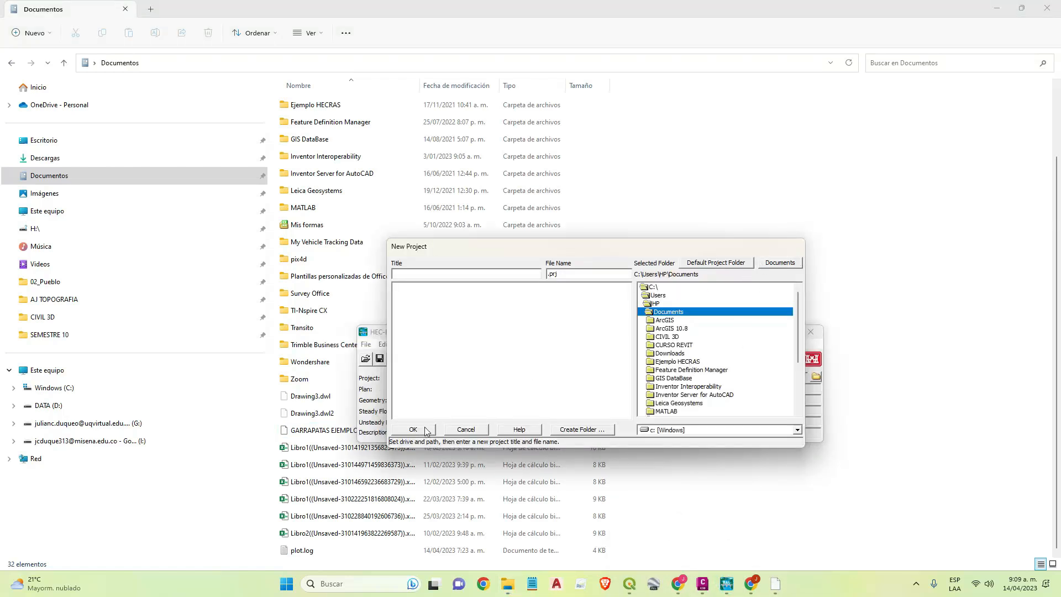
pyautogui.click(466, 429)
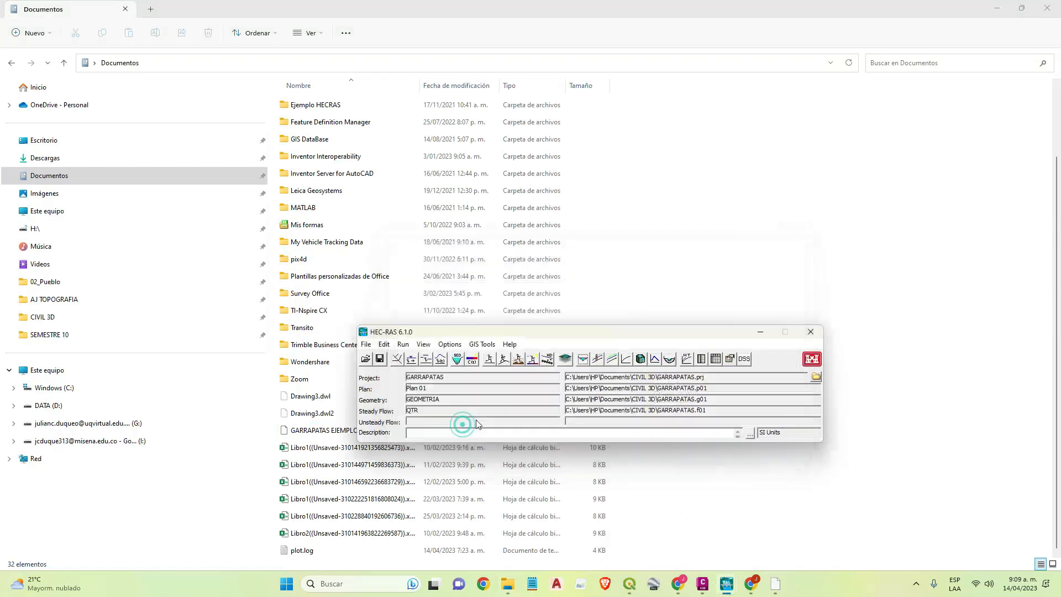
pyautogui.click(365, 345)
pyautogui.click(387, 358)
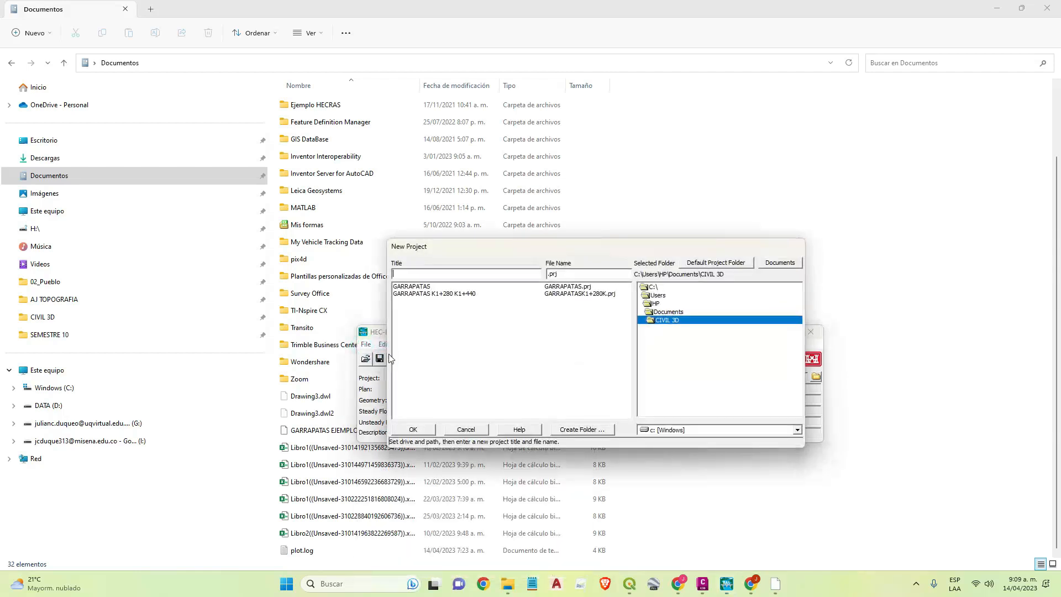
pyautogui.doubleClick(661, 312)
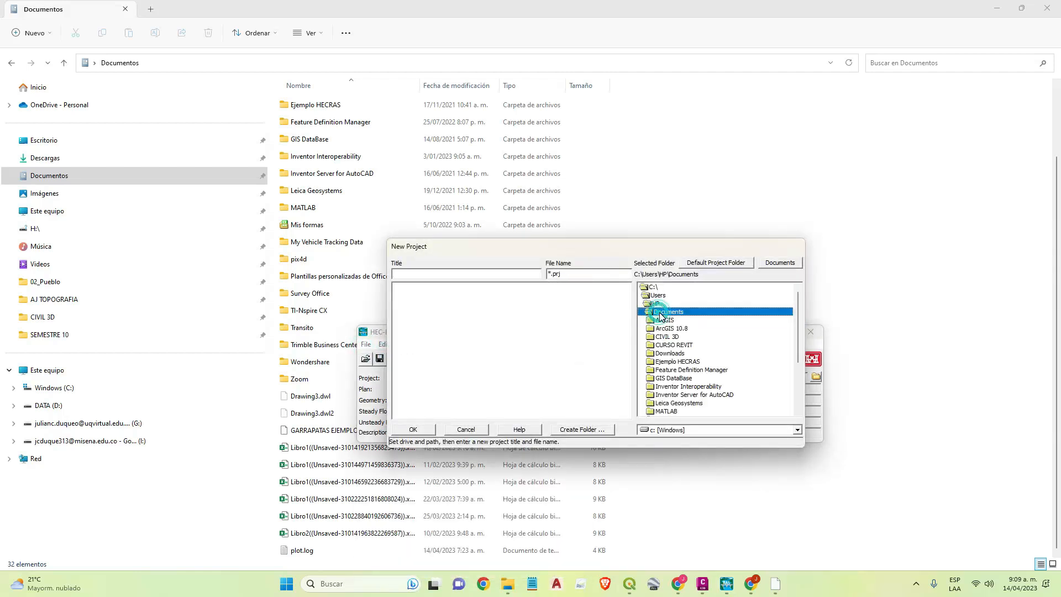
pyautogui.click(464, 274)
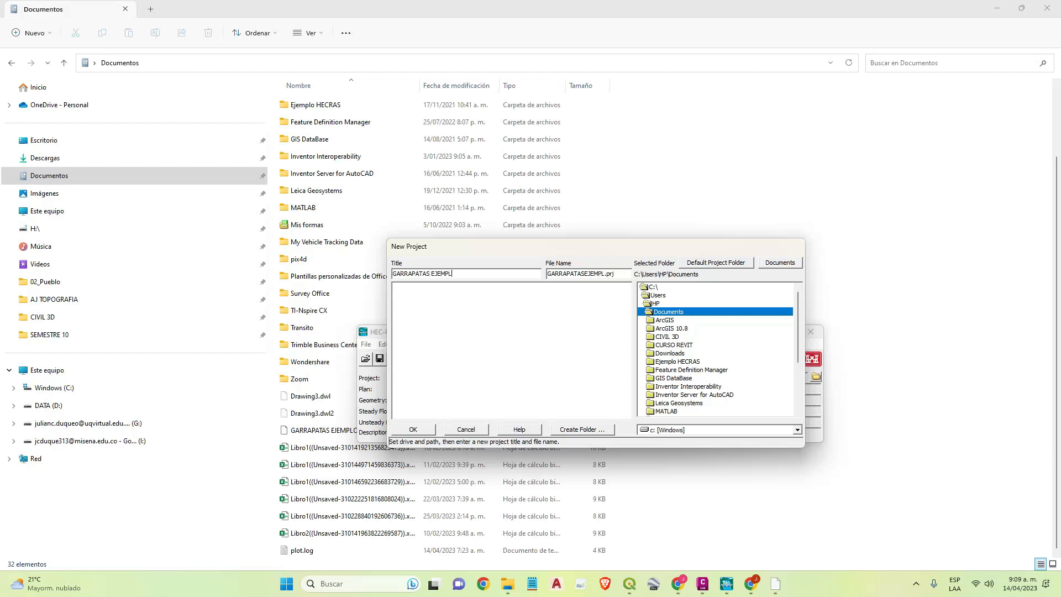
pyautogui.click(423, 433)
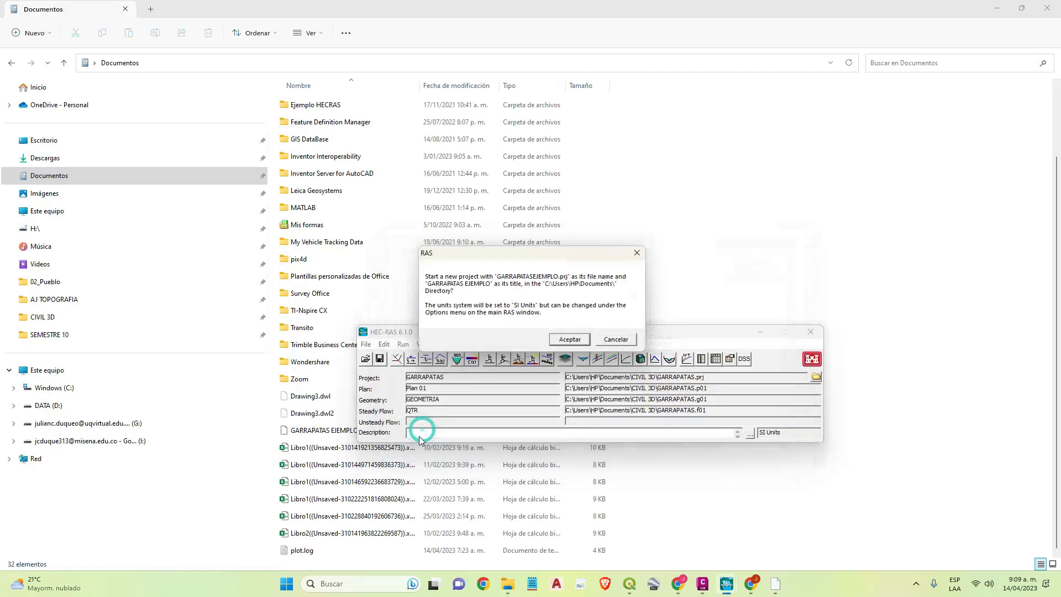
pyautogui.click(571, 339)
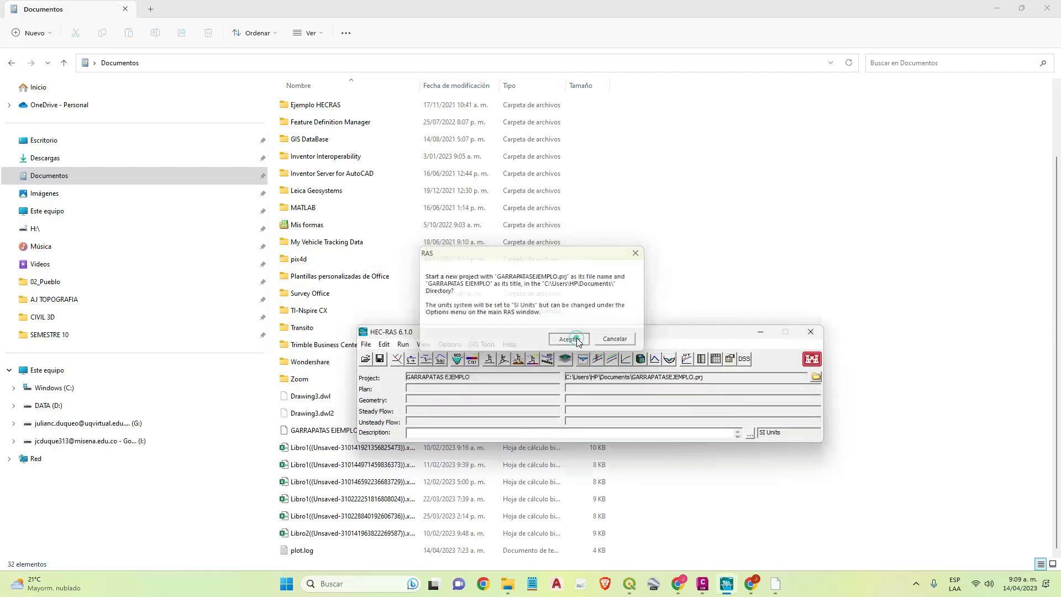
# Open the geometric data editor and load GARRAPATAS EJEMPLO.geo from the Documents folder as GIS format import data.
pyautogui.click(398, 360)
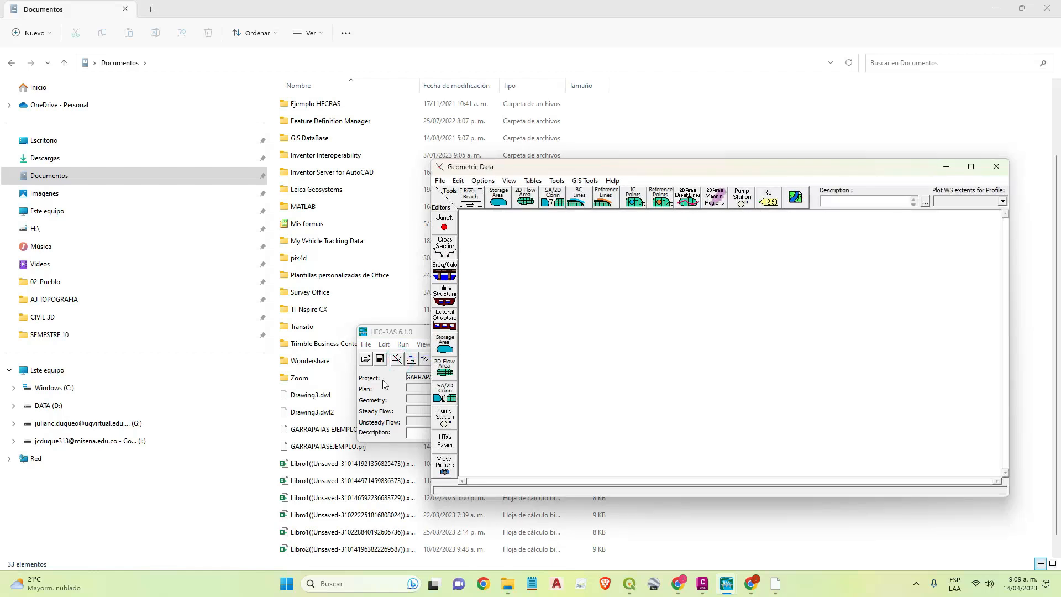
pyautogui.click(441, 181)
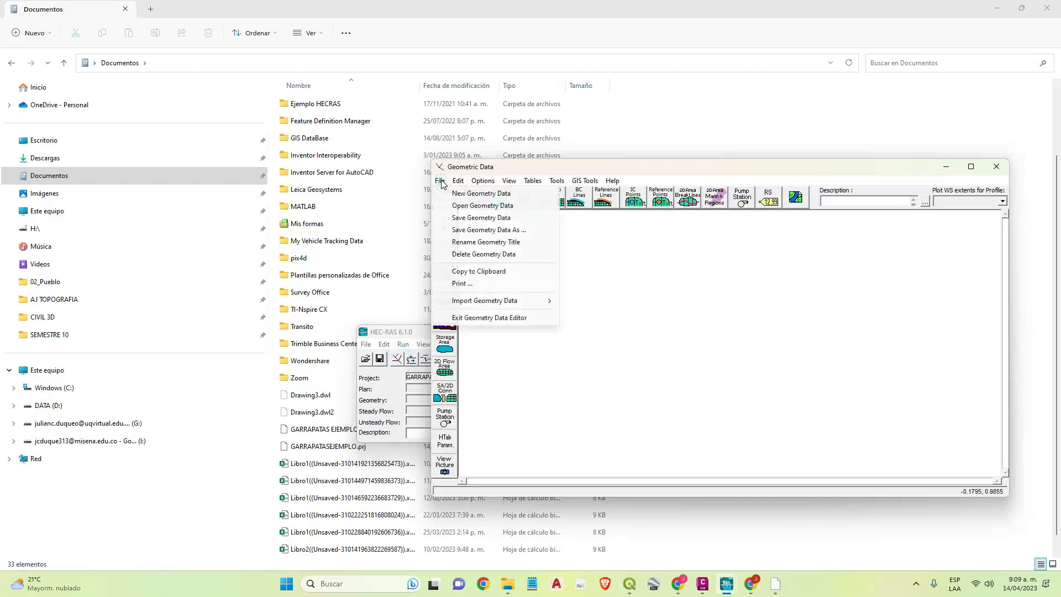
pyautogui.moveTo(497, 301)
pyautogui.click(602, 302)
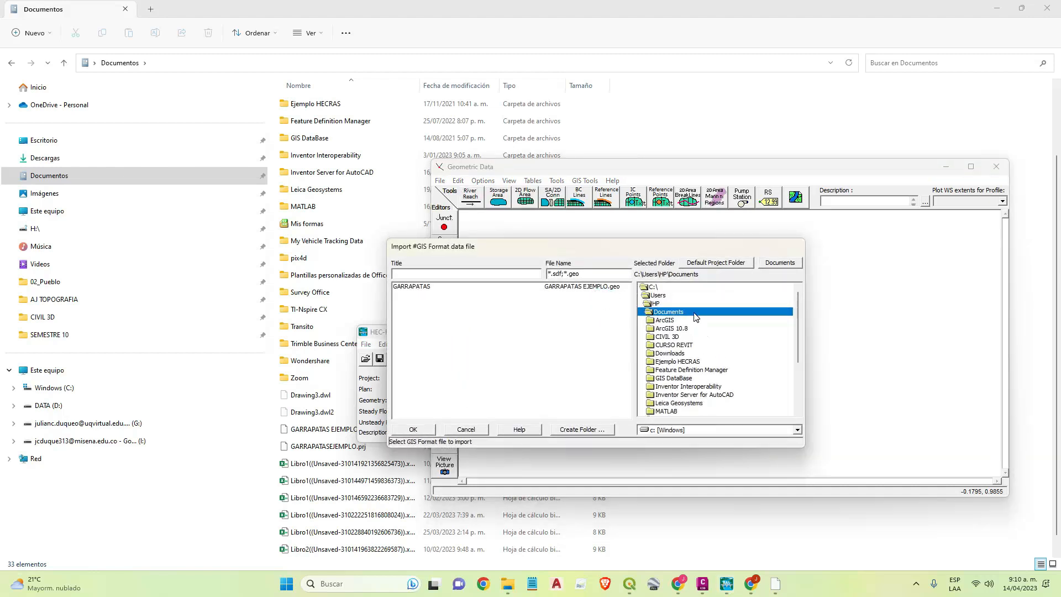
pyautogui.click(579, 288)
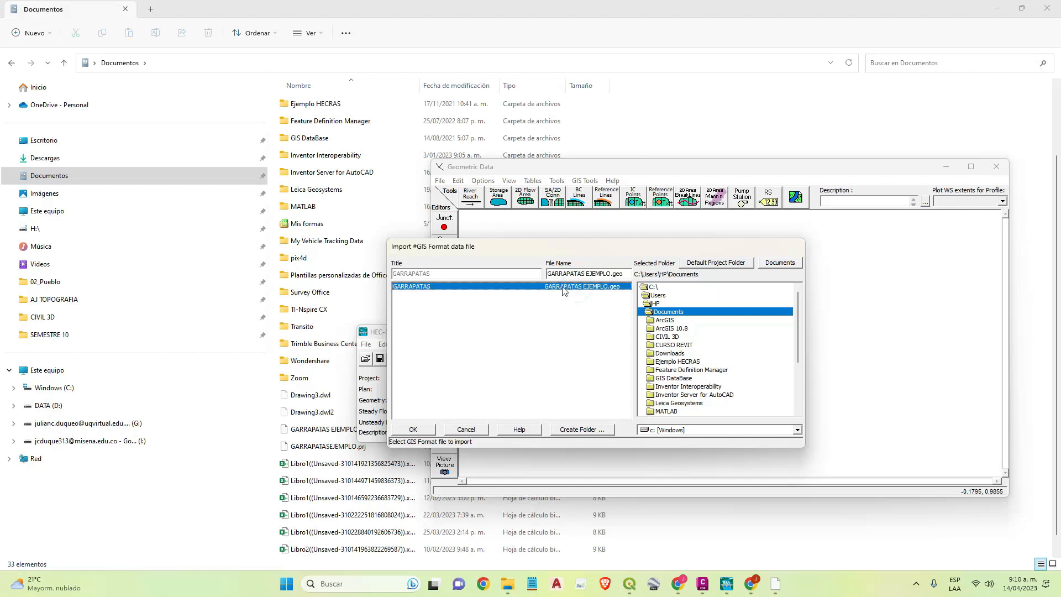
pyautogui.click(420, 433)
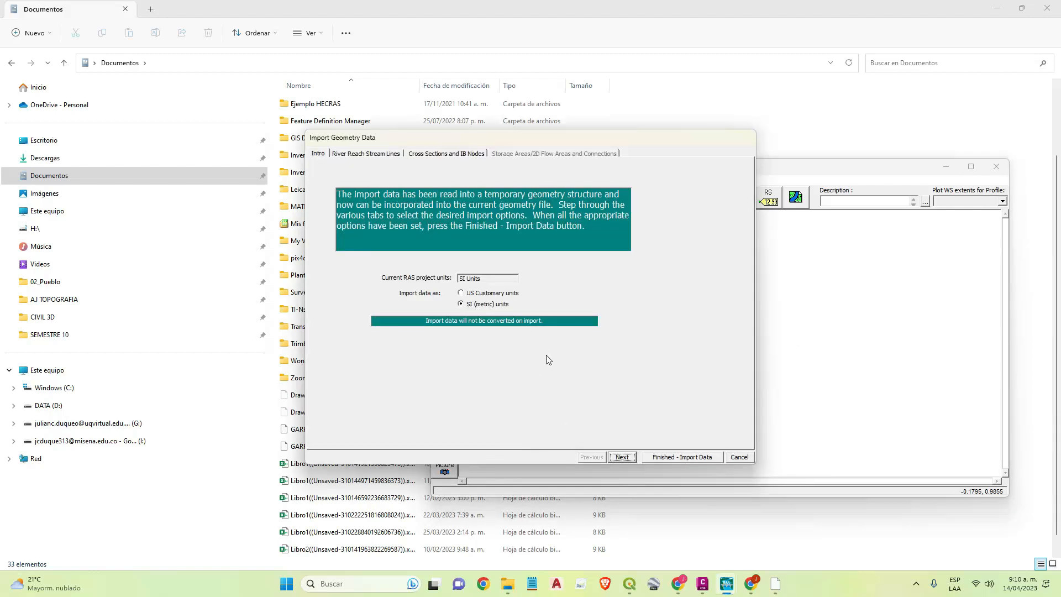
# Import the EJE reach of the GARRAPATAS river with all its new cross sections, keeping SI (metric) units and the Replace merge mode.
pyautogui.click(621, 458)
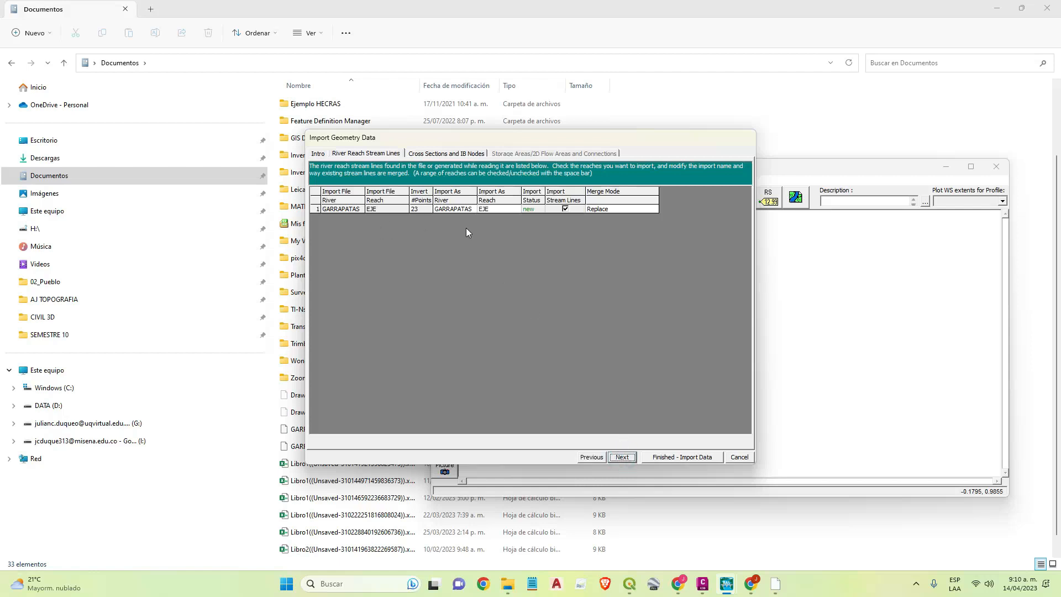
pyautogui.click(624, 458)
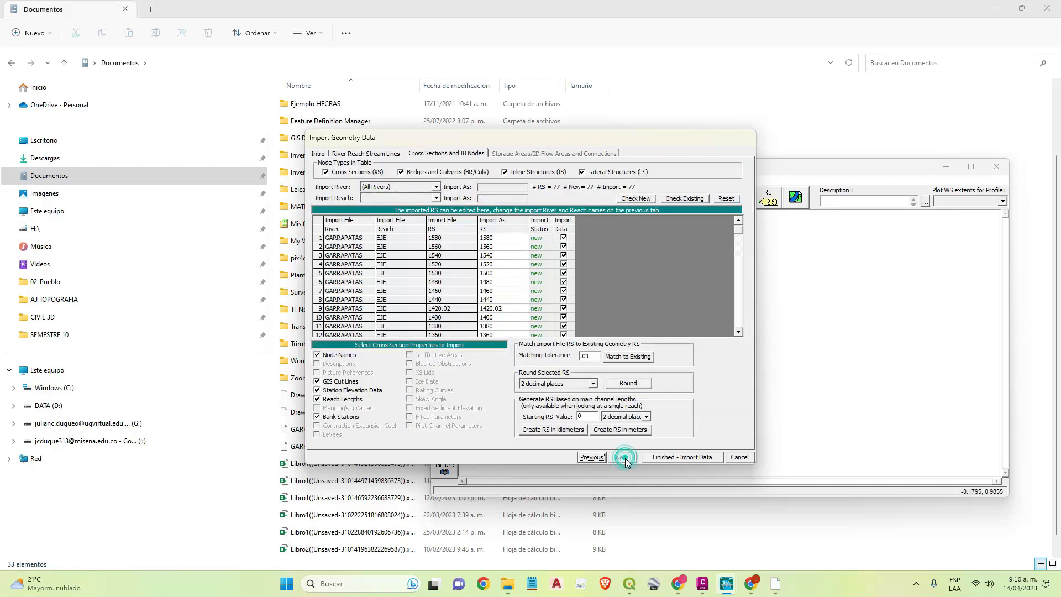
pyautogui.click(660, 457)
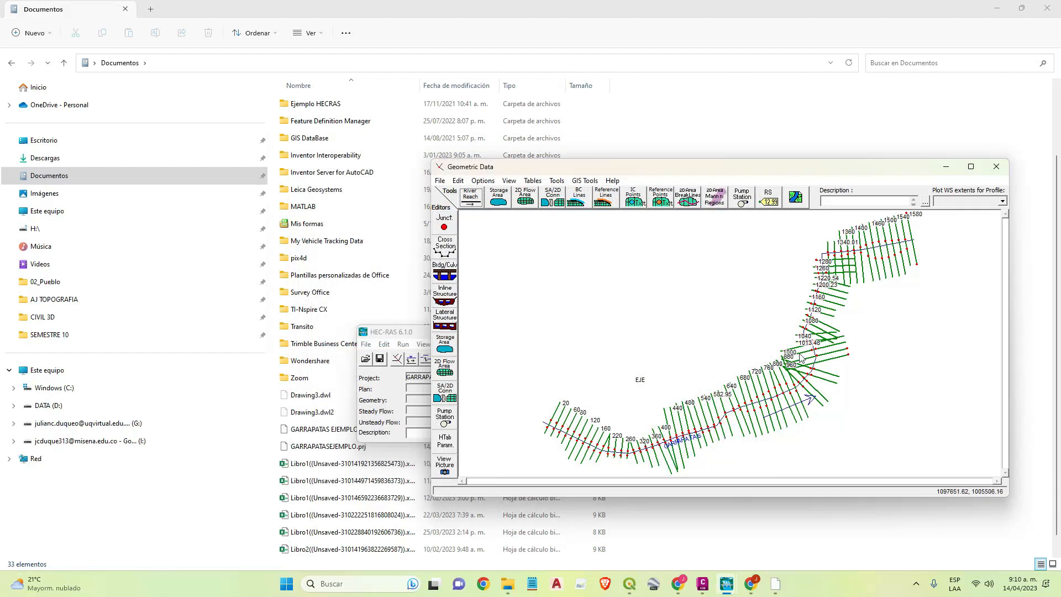
# Examine the imported cross section data at river station 1120, including the Manning's n values, and close the editor.
pyautogui.click(452, 246)
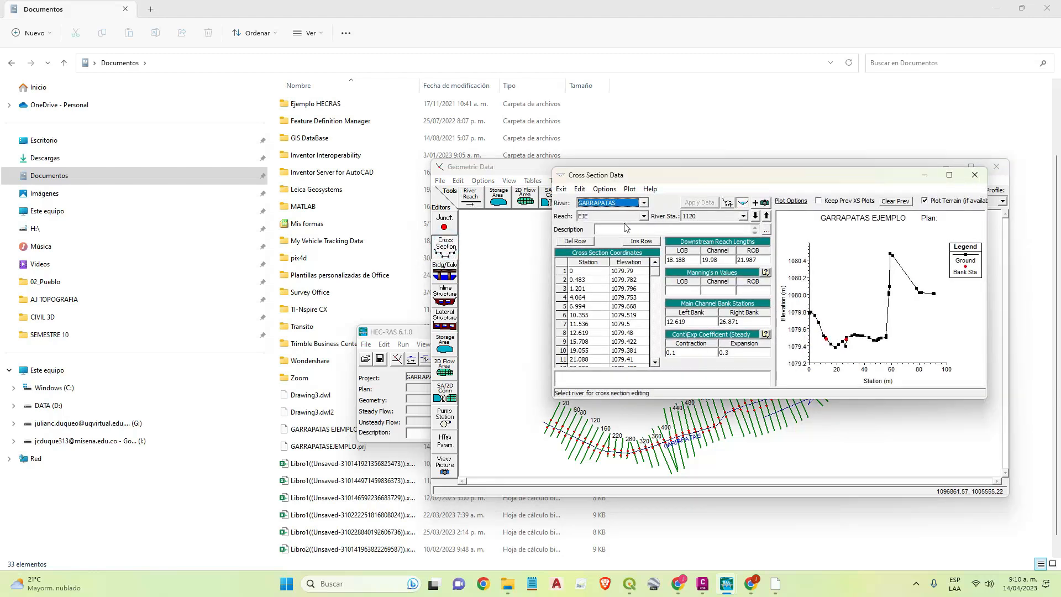
pyautogui.click(686, 289)
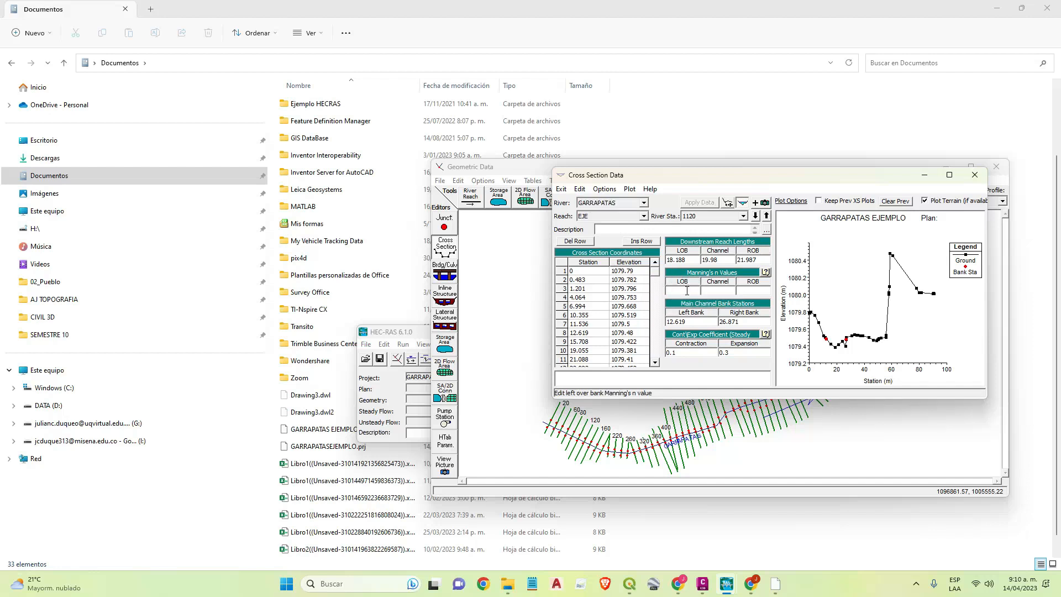
pyautogui.click(974, 175)
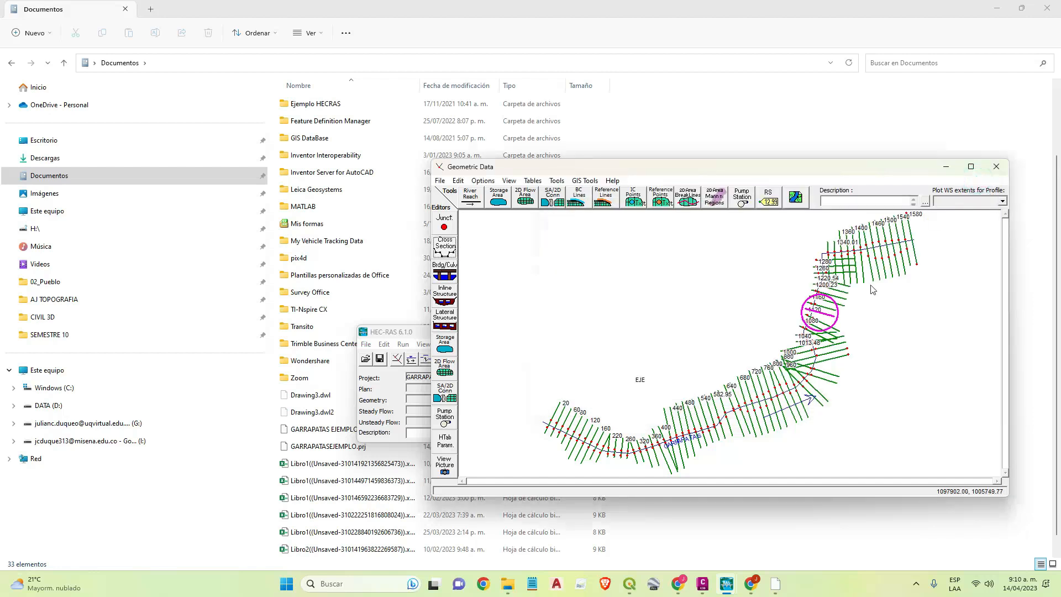